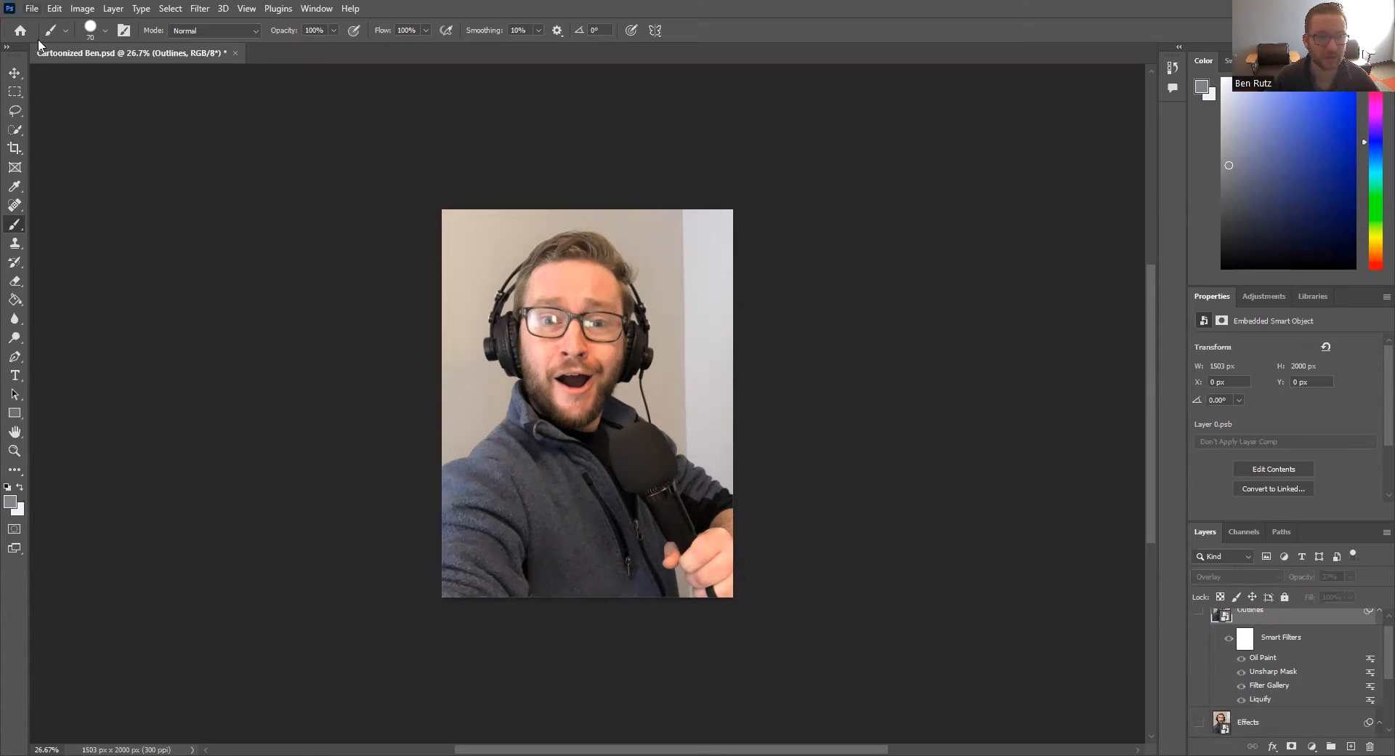
Step: Open the photo IMG_5373 from the Cartoonize Yourself folder
{"action": "key", "text": "ctrl+o"}
{"action": "left_click", "coordinate": [489, 212]}
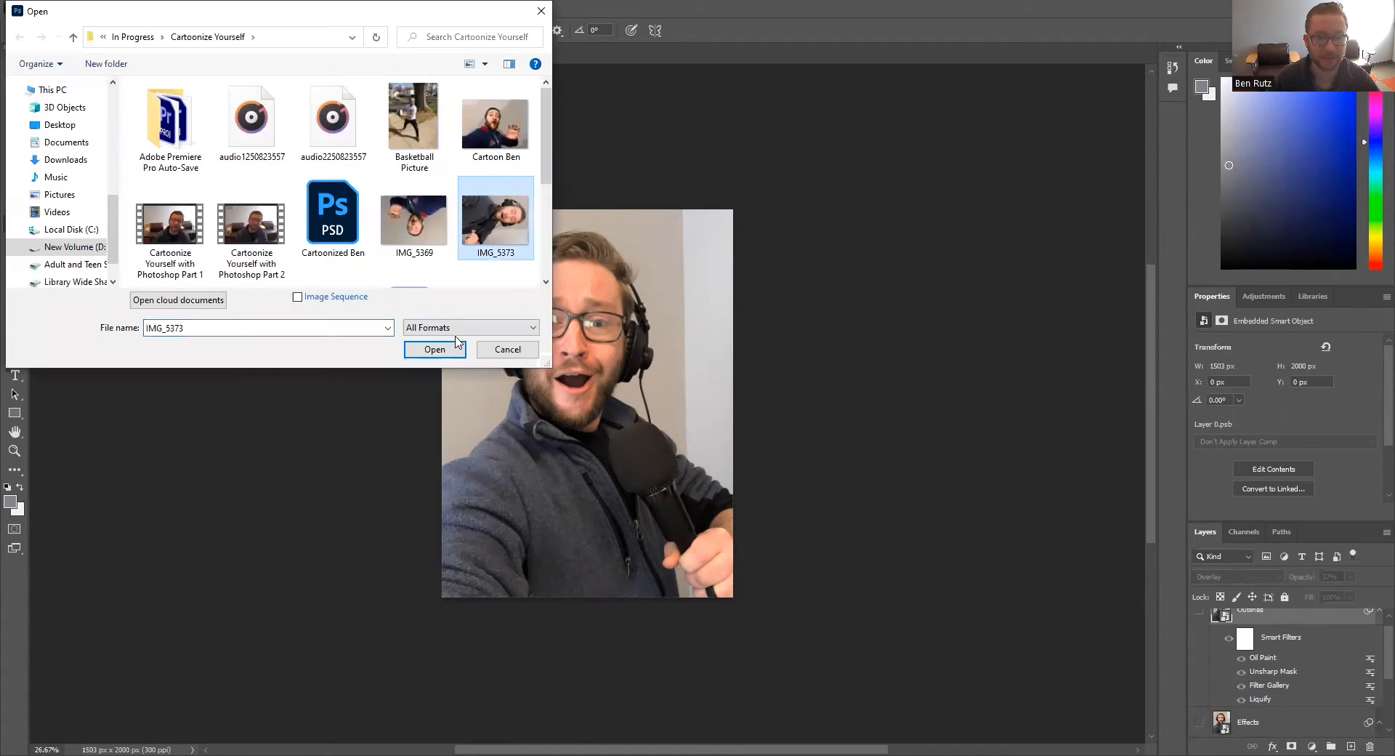
{"action": "left_click", "coordinate": [442, 346]}
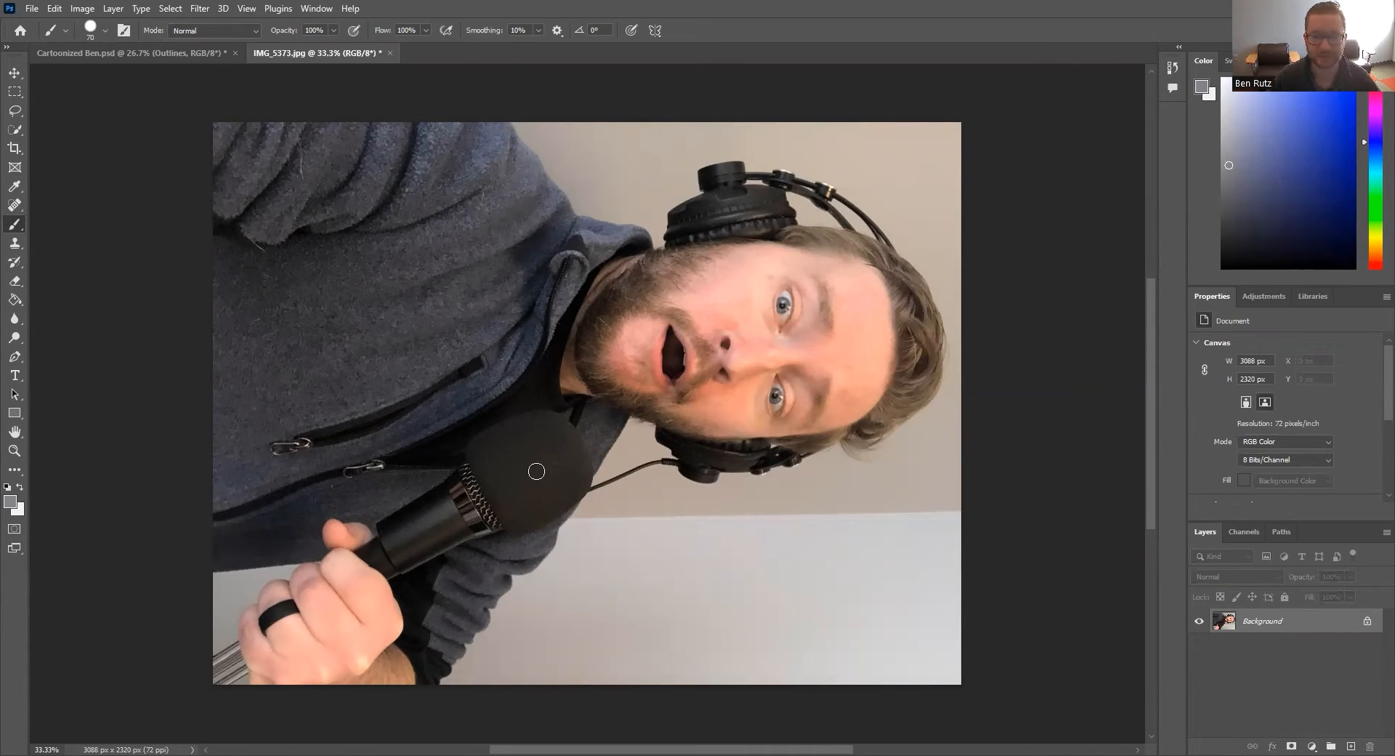
Step: Rotate the whole image 90° counter-clockwise so the portrait stands upright
{"action": "left_click", "coordinate": [83, 8]}
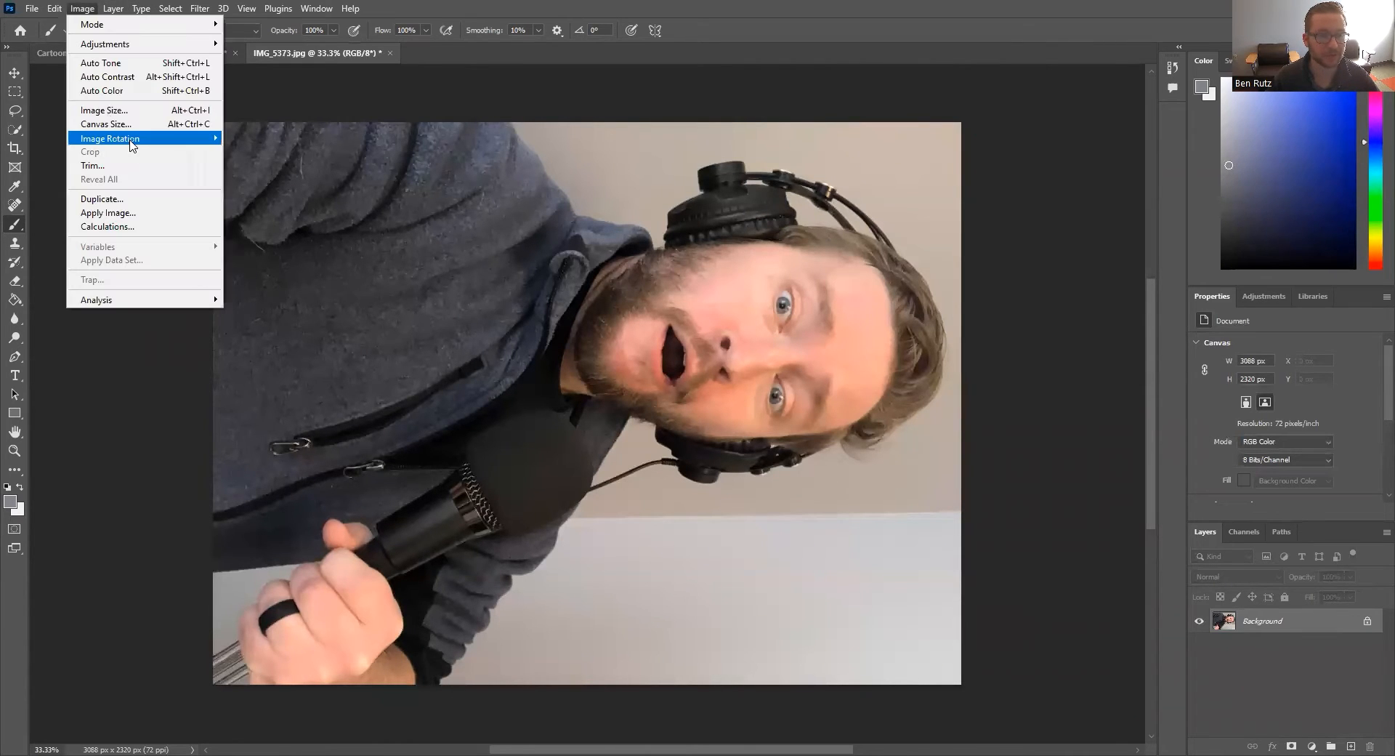
{"action": "mouse_move", "coordinate": [132, 140]}
{"action": "left_click", "coordinate": [244, 170]}
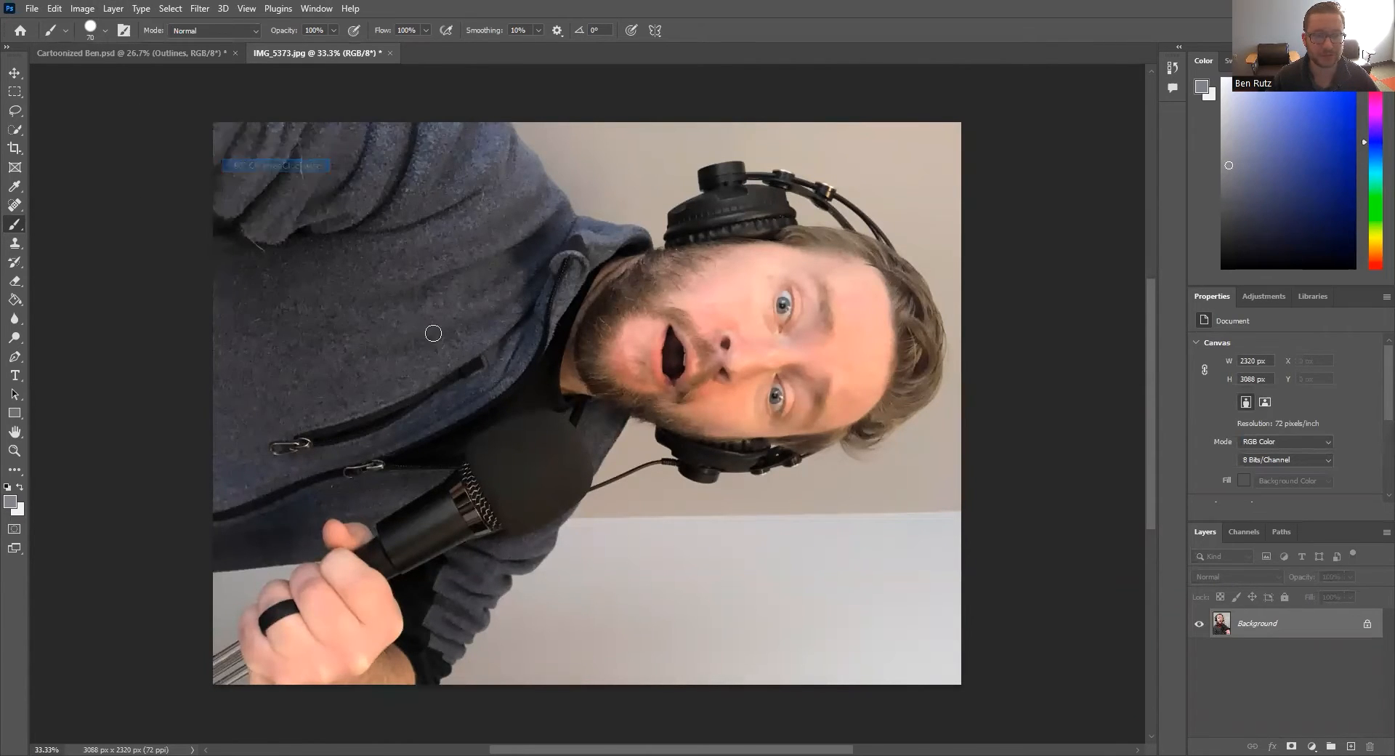
Step: Unlock the Background layer and remove the photo's background from around the man
{"action": "scroll", "coordinate": [679, 414], "scroll_direction": "down", "scroll_amount": 2}
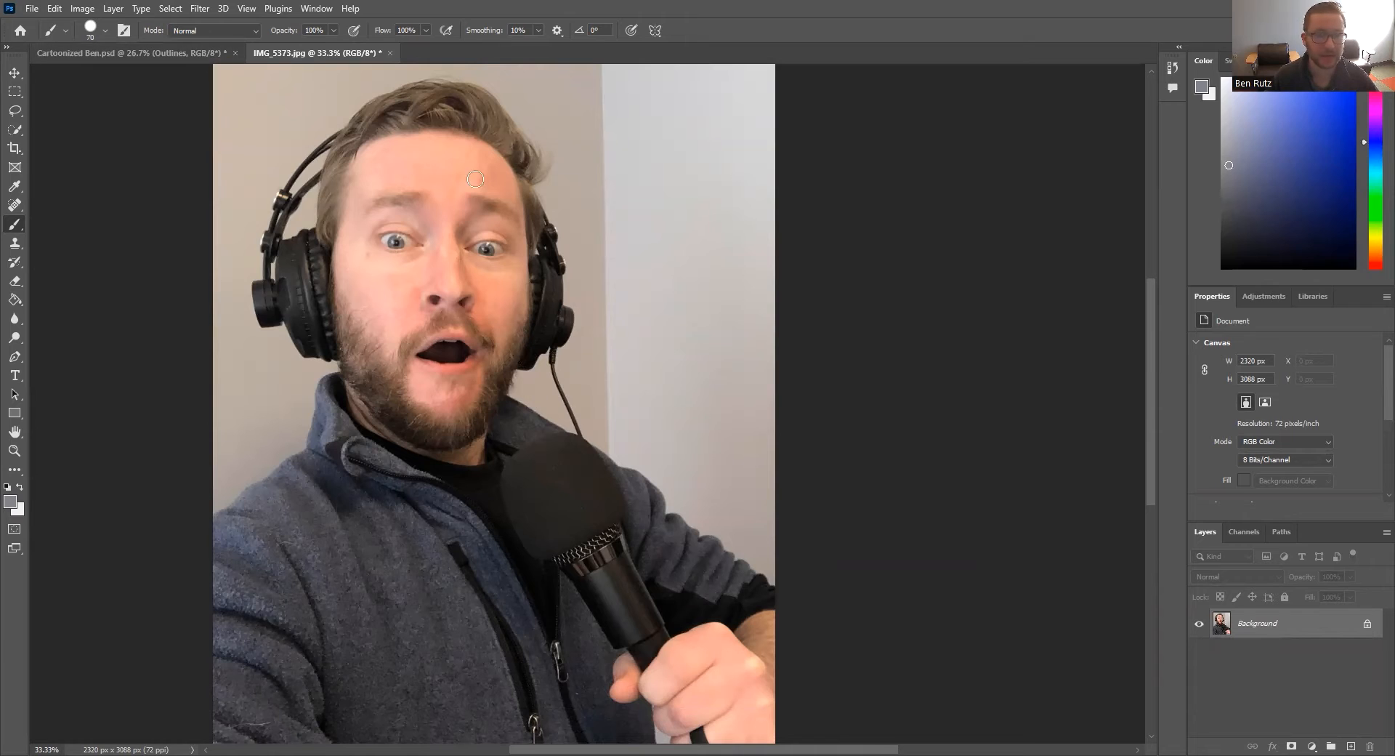
{"action": "scroll", "coordinate": [1226, 405], "scroll_direction": "down", "scroll_amount": 3}
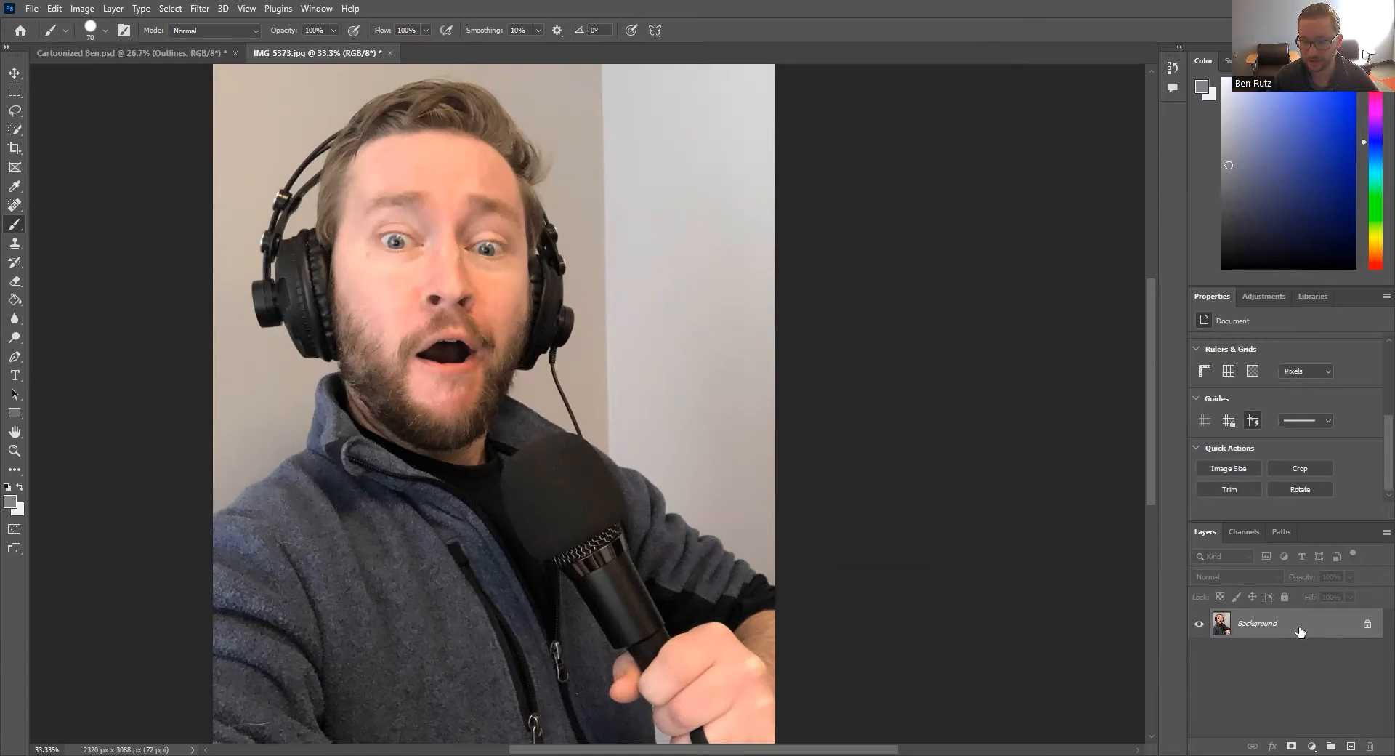
{"action": "left_click", "coordinate": [1227, 467]}
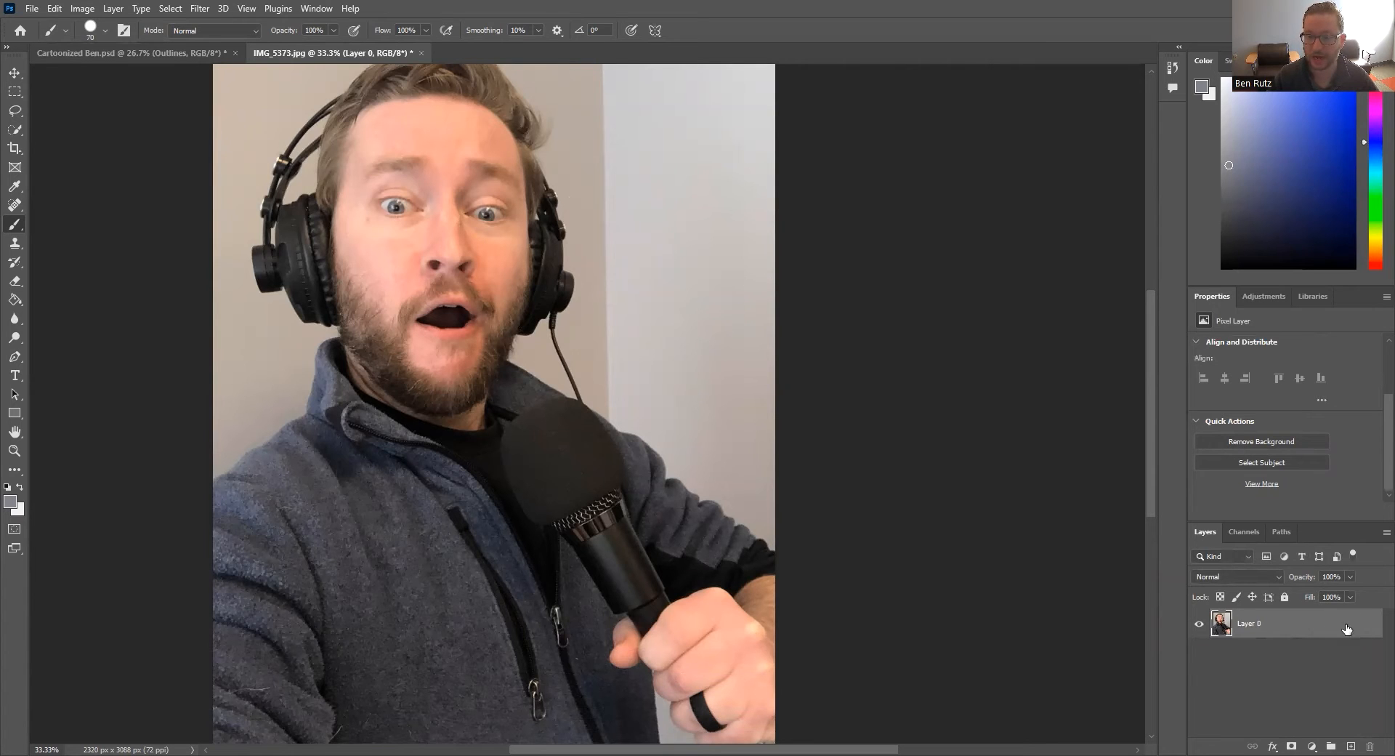
{"action": "left_click", "coordinate": [1241, 439]}
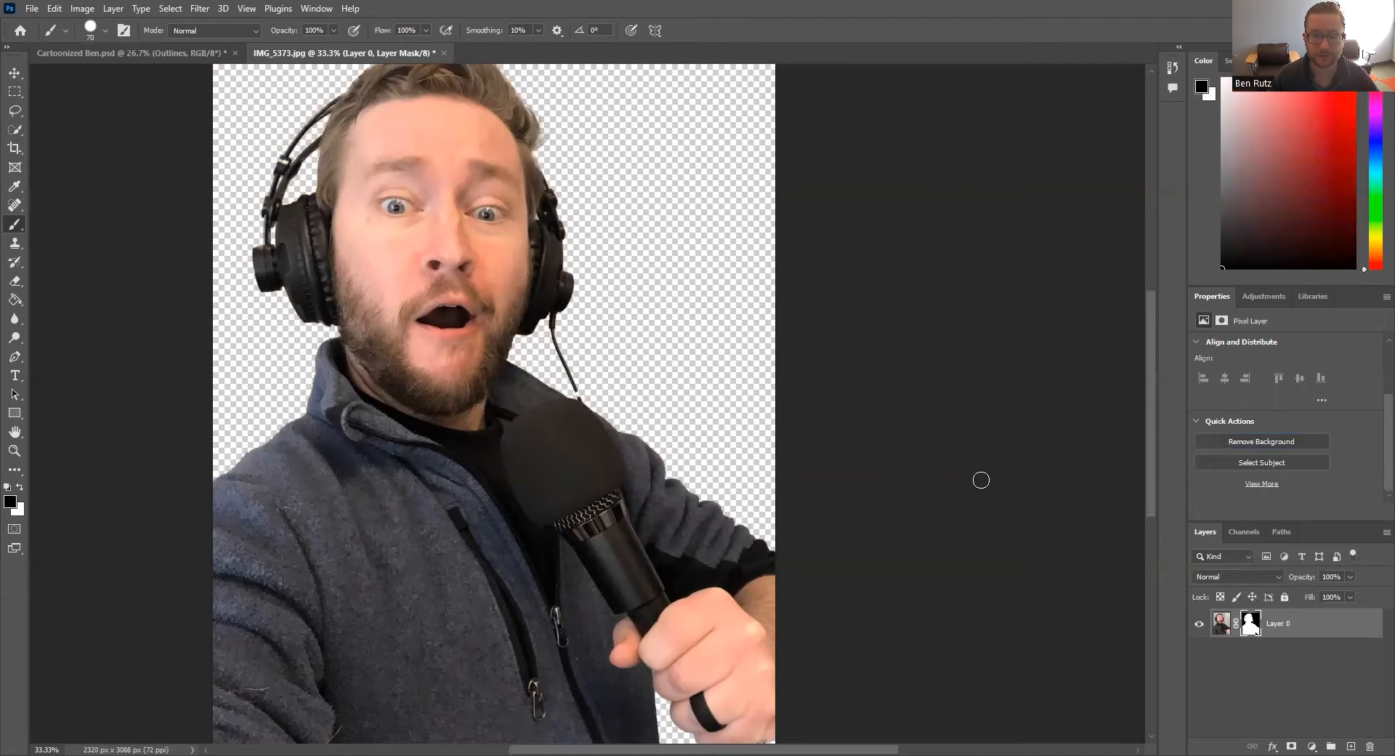
Step: Restore the missing piece of headphone cable above the microphone by painting white on the layer mask with a smaller brush
{"action": "scroll", "coordinate": [514, 548], "scroll_direction": "up", "scroll_amount": 3}
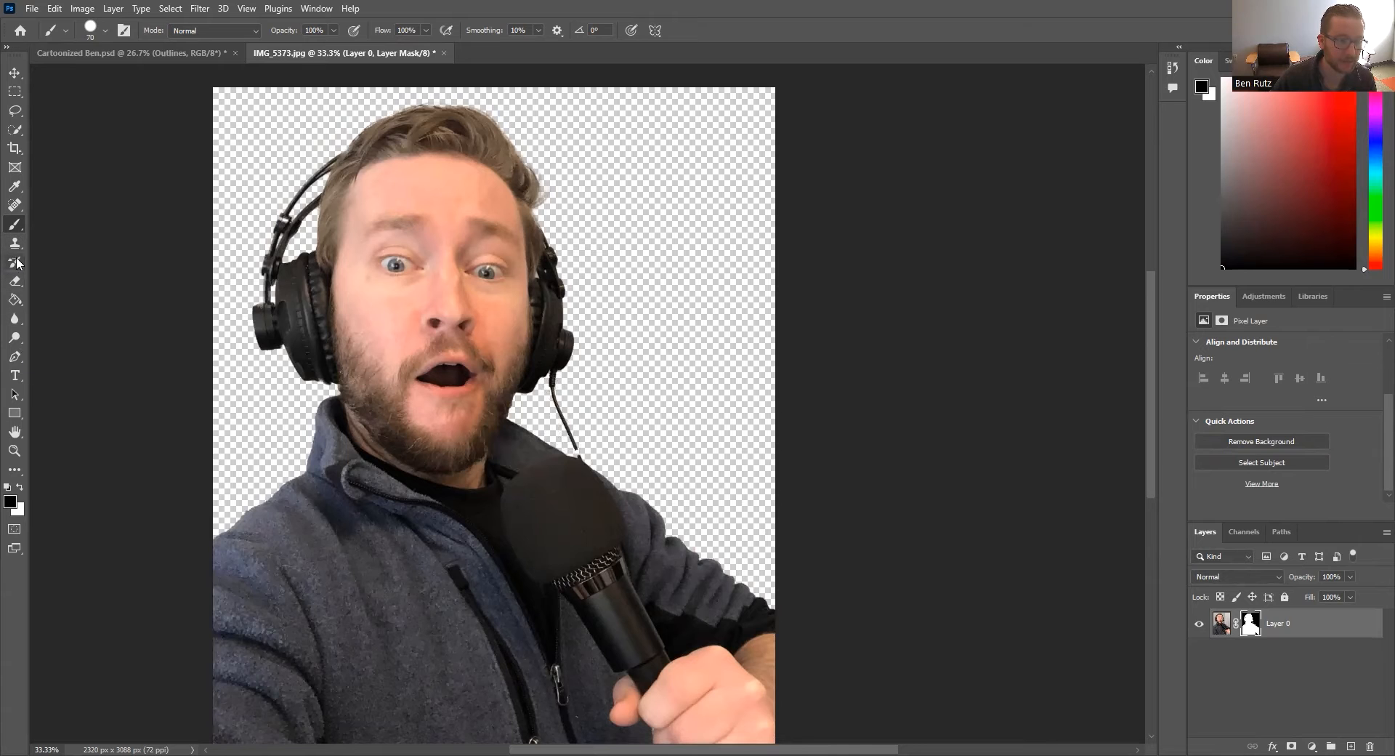
{"action": "scroll", "coordinate": [578, 420], "scroll_direction": "up", "scroll_amount": 10}
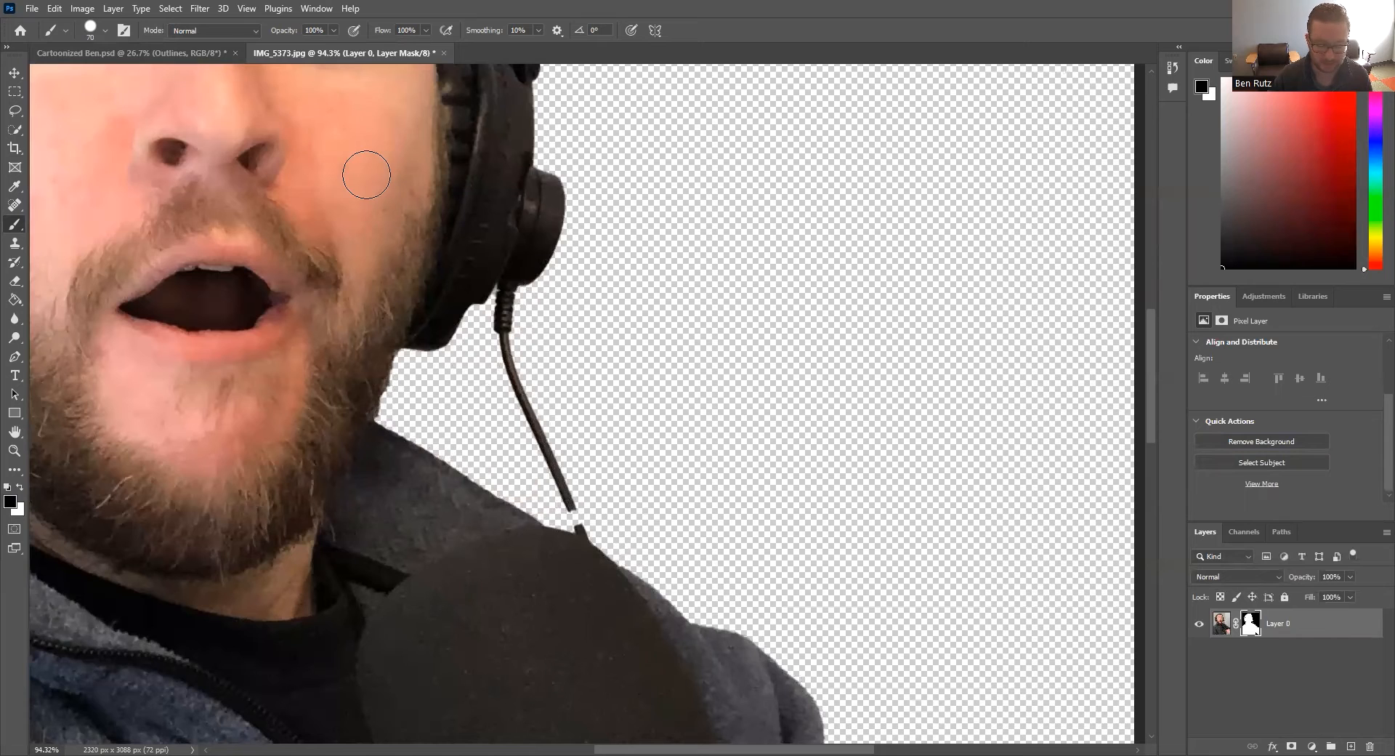
{"action": "left_click", "coordinate": [105, 32]}
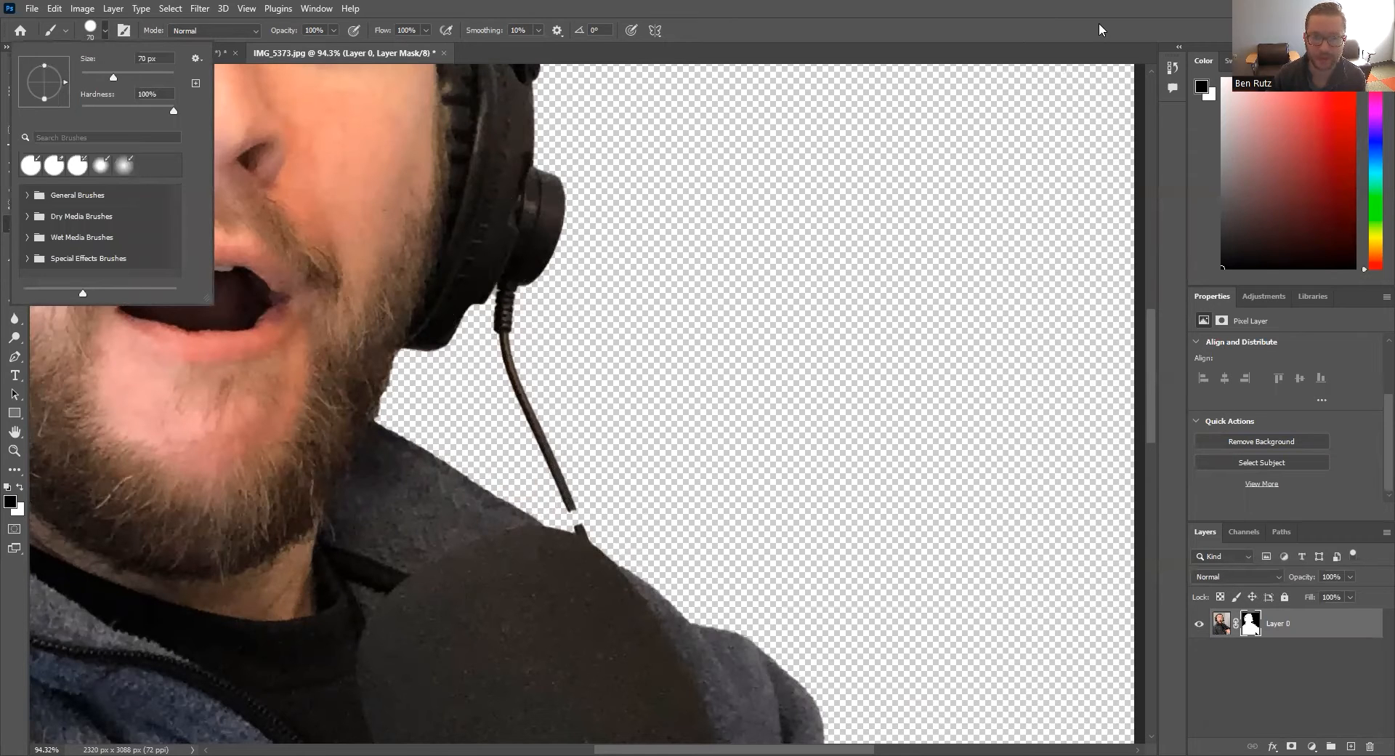
{"action": "key", "text": "bracketleft"}
{"action": "key", "text": "bracketleft"}
{"action": "key", "text": "bracketleft"}
{"action": "key", "text": "bracketleft"}
{"action": "key", "text": "bracketleft"}
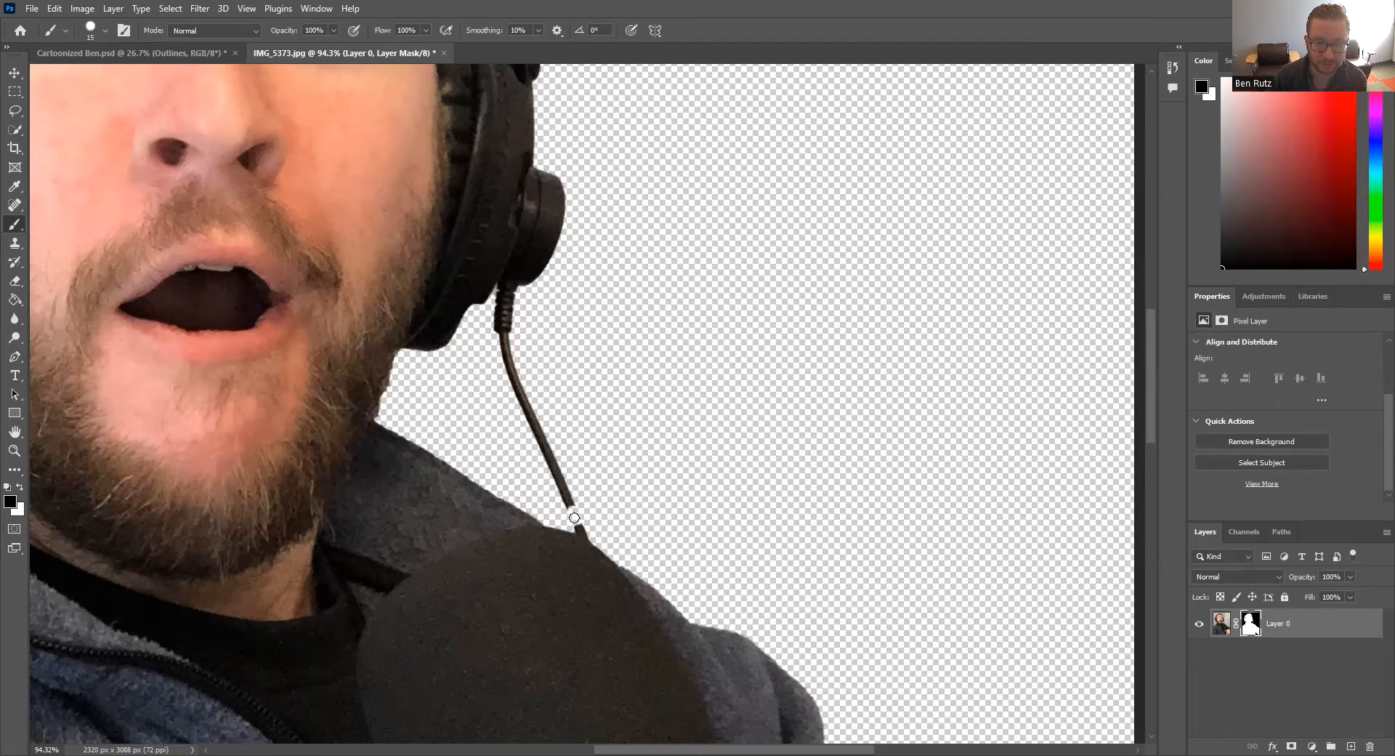
{"action": "left_click", "coordinate": [19, 489]}
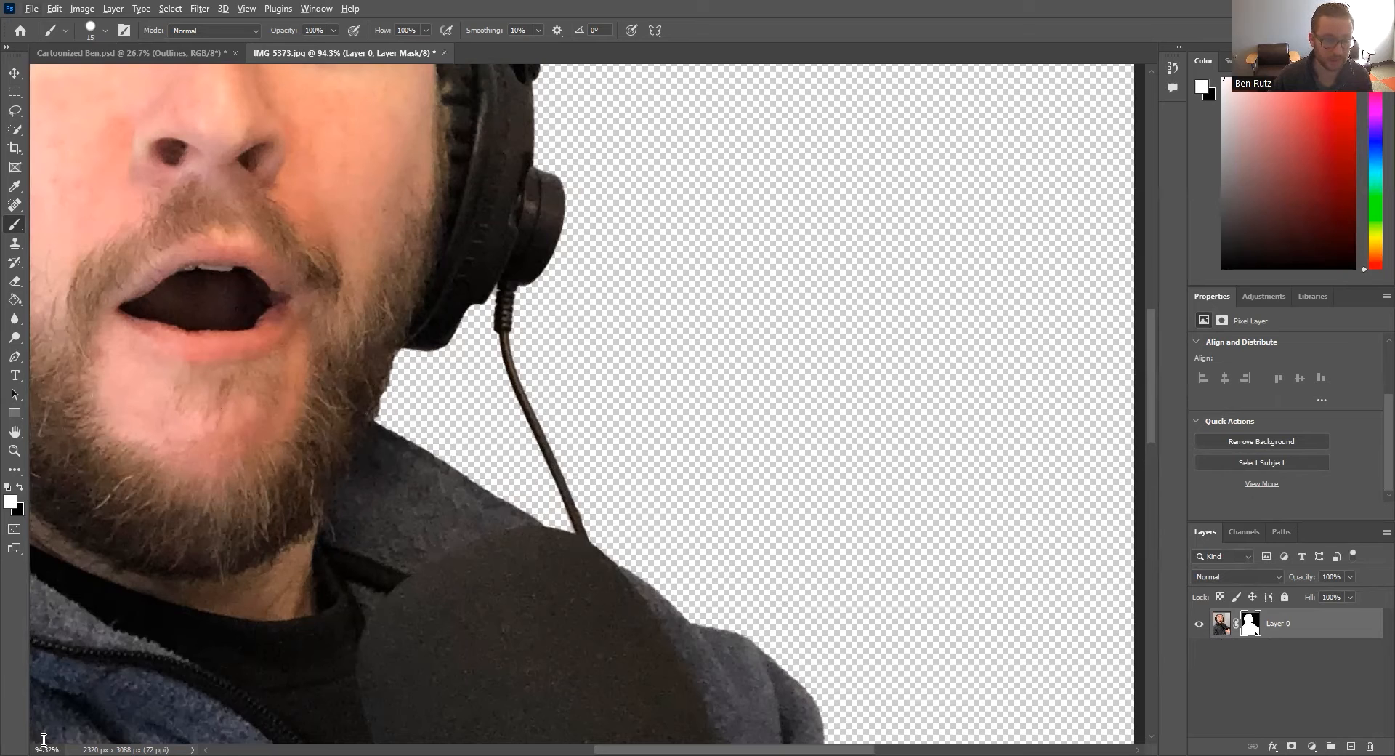
Step: Convert the masked Layer 0 to a smart object
{"action": "scroll", "coordinate": [568, 547], "scroll_direction": "down", "scroll_amount": 8}
{"action": "scroll", "coordinate": [631, 467], "scroll_direction": "down", "scroll_amount": 3}
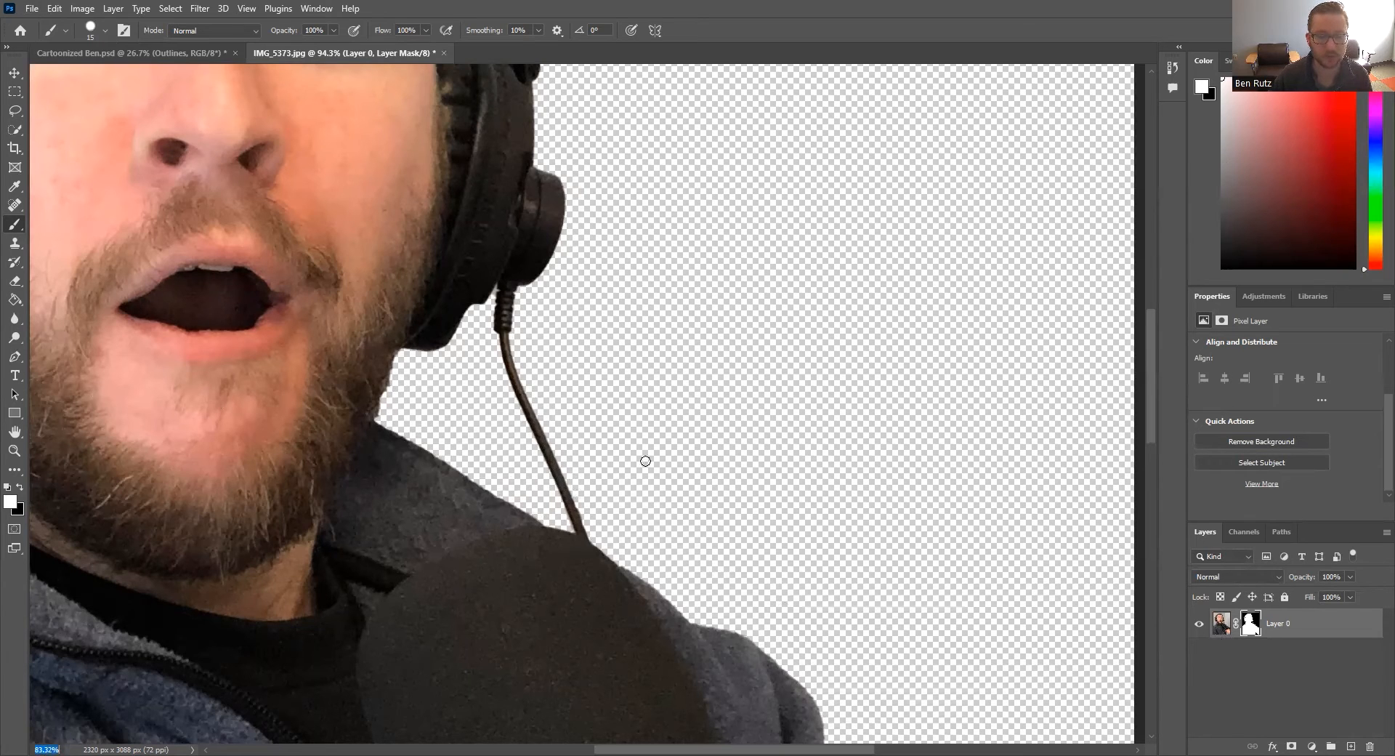
{"action": "left_click", "coordinate": [14, 76]}
{"action": "scroll", "coordinate": [608, 299], "scroll_direction": "down", "scroll_amount": 5}
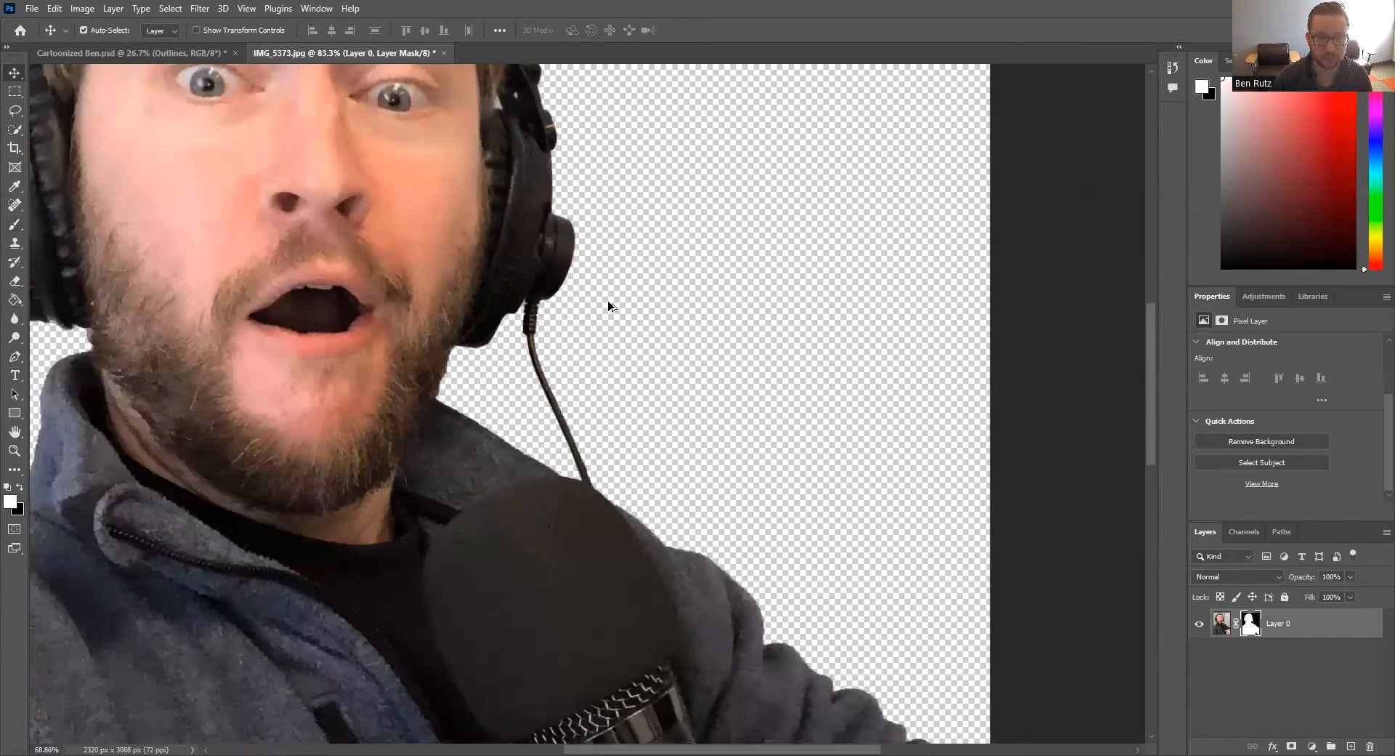
{"action": "scroll", "coordinate": [584, 334], "scroll_direction": "down", "scroll_amount": 4}
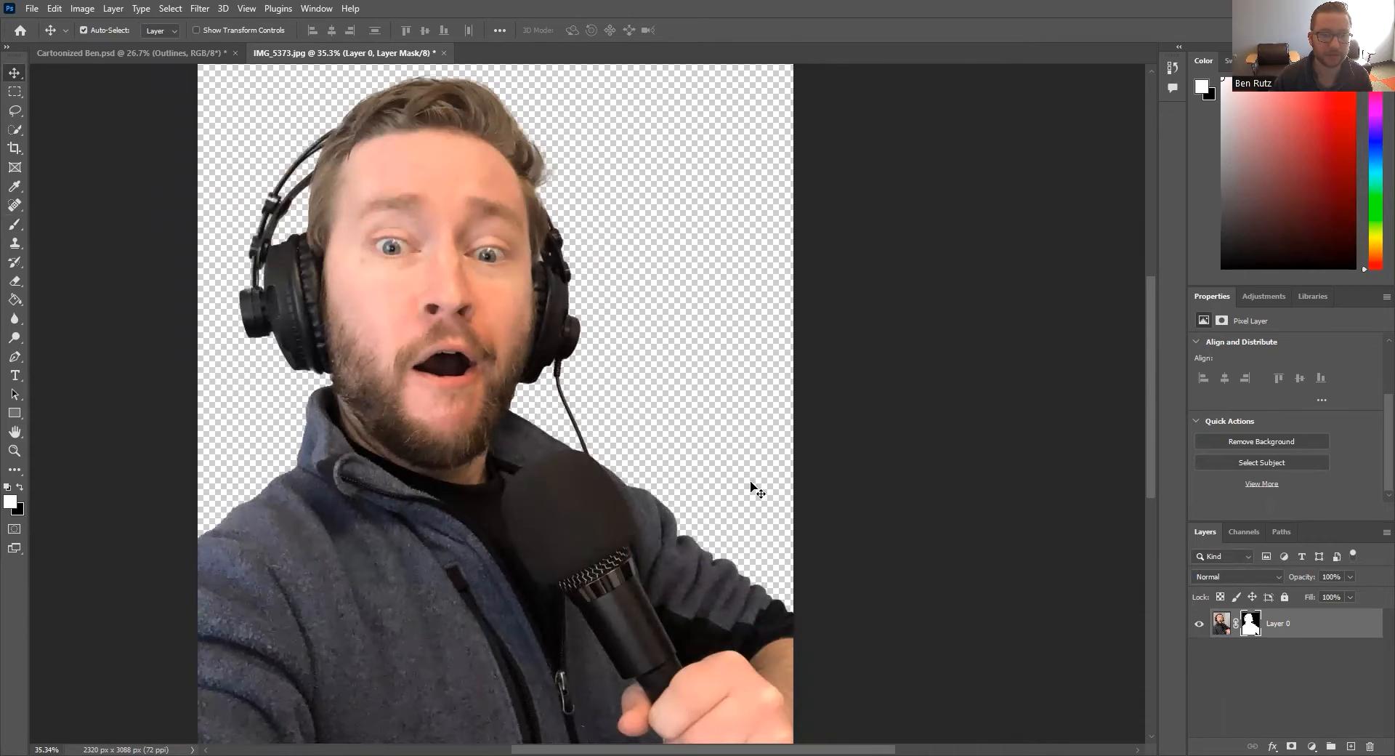
{"action": "right_click", "coordinate": [1294, 617]}
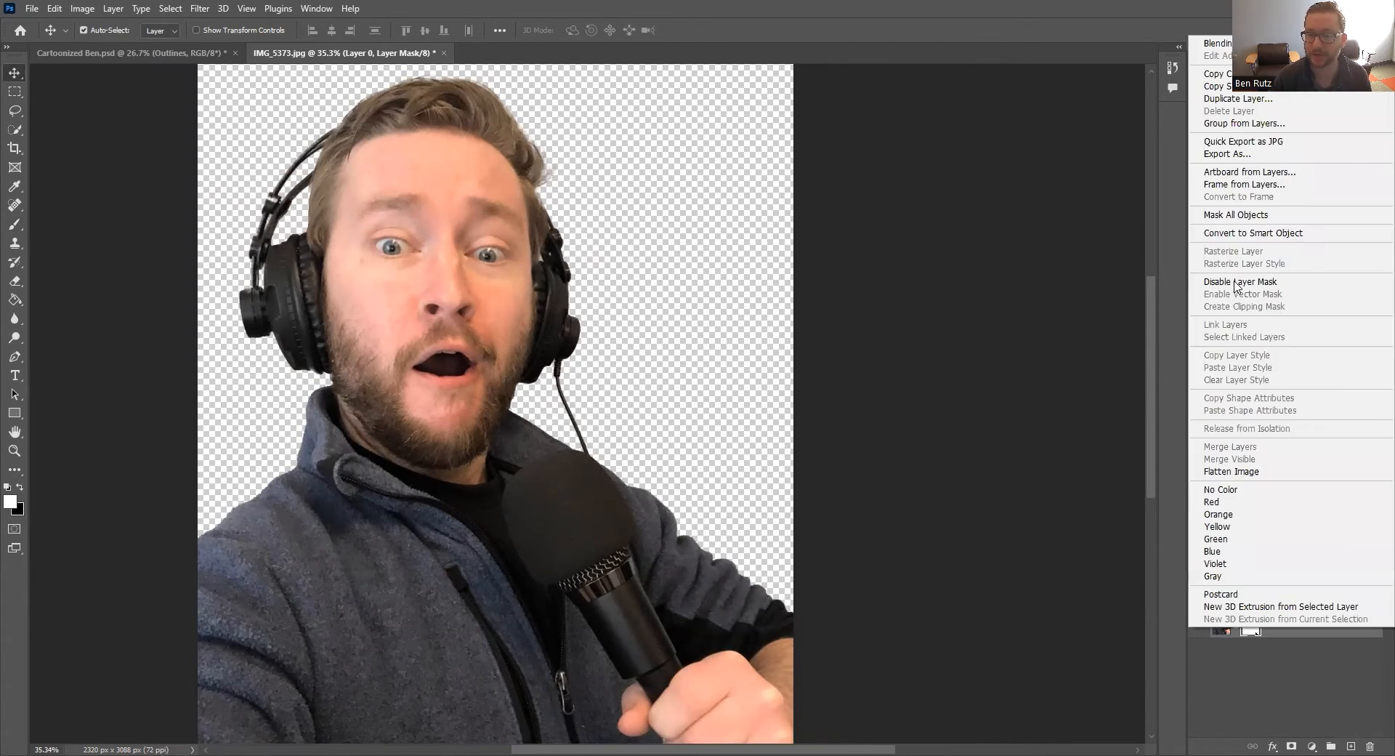
{"action": "left_click", "coordinate": [1207, 233]}
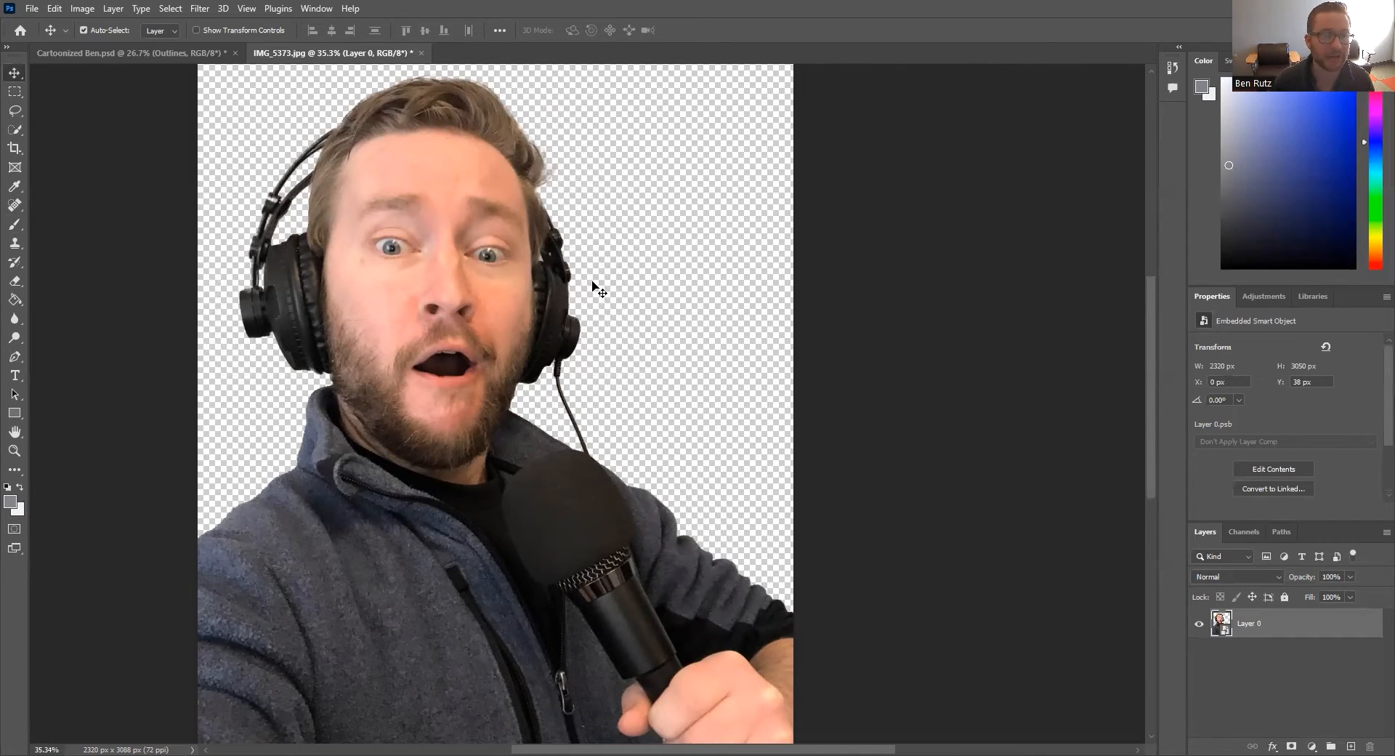
Step: Open the Filter Gallery for the smart object and fit the whole portrait in its preview
{"action": "left_click", "coordinate": [200, 13]}
{"action": "key", "text": "Escape"}
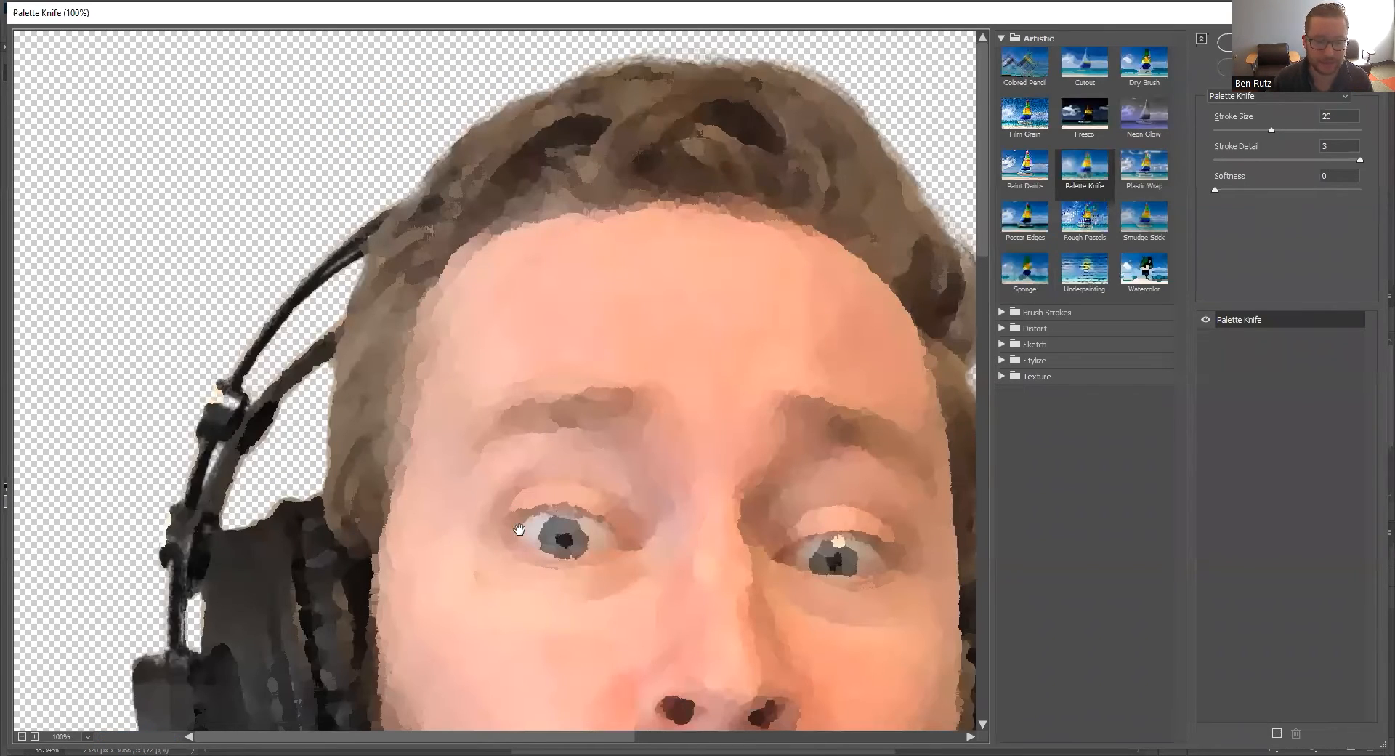
{"action": "scroll", "coordinate": [625, 444], "scroll_direction": "down", "scroll_amount": 3}
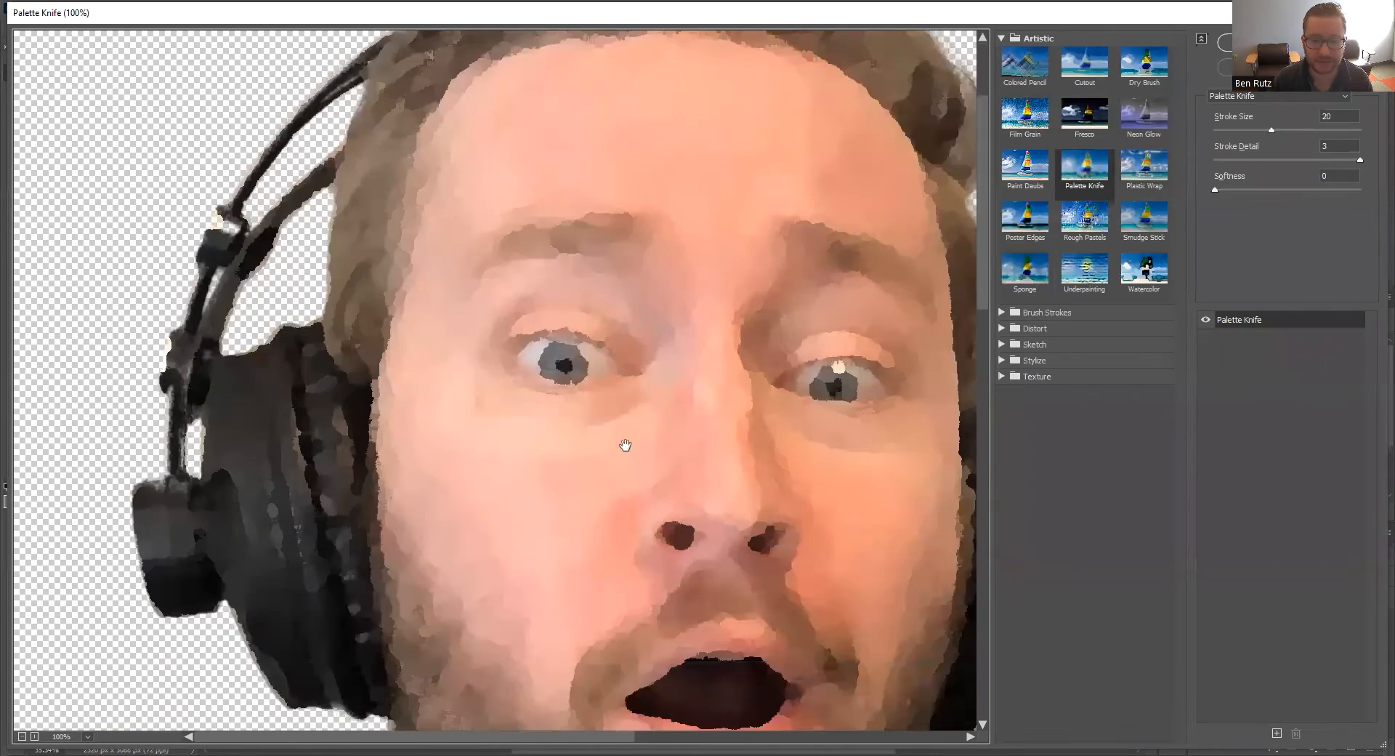
{"action": "left_click", "coordinate": [90, 736]}
{"action": "left_click", "coordinate": [89, 719]}
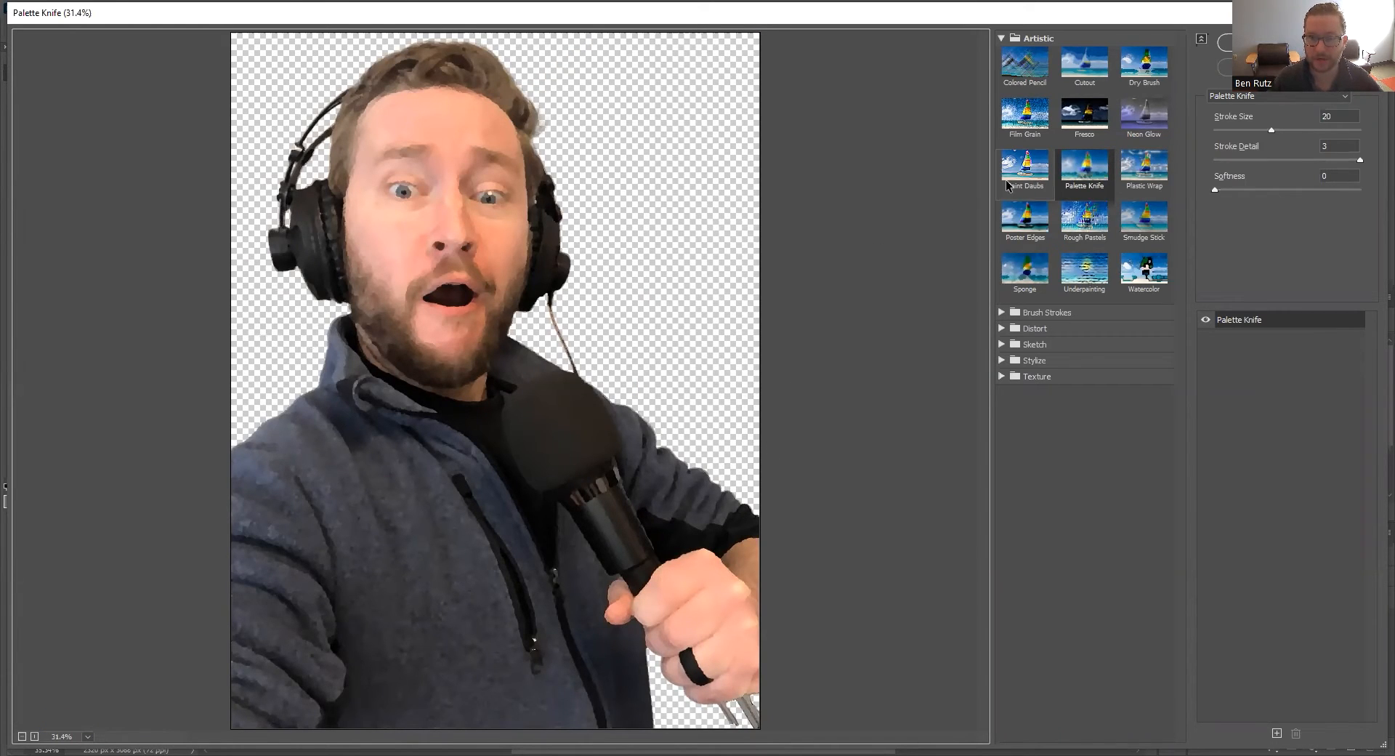
Step: Compare the Poster Edges, Cutout and Palette Knife artistic filters on the portrait, and choose Cutout
{"action": "left_click", "coordinate": [1016, 238]}
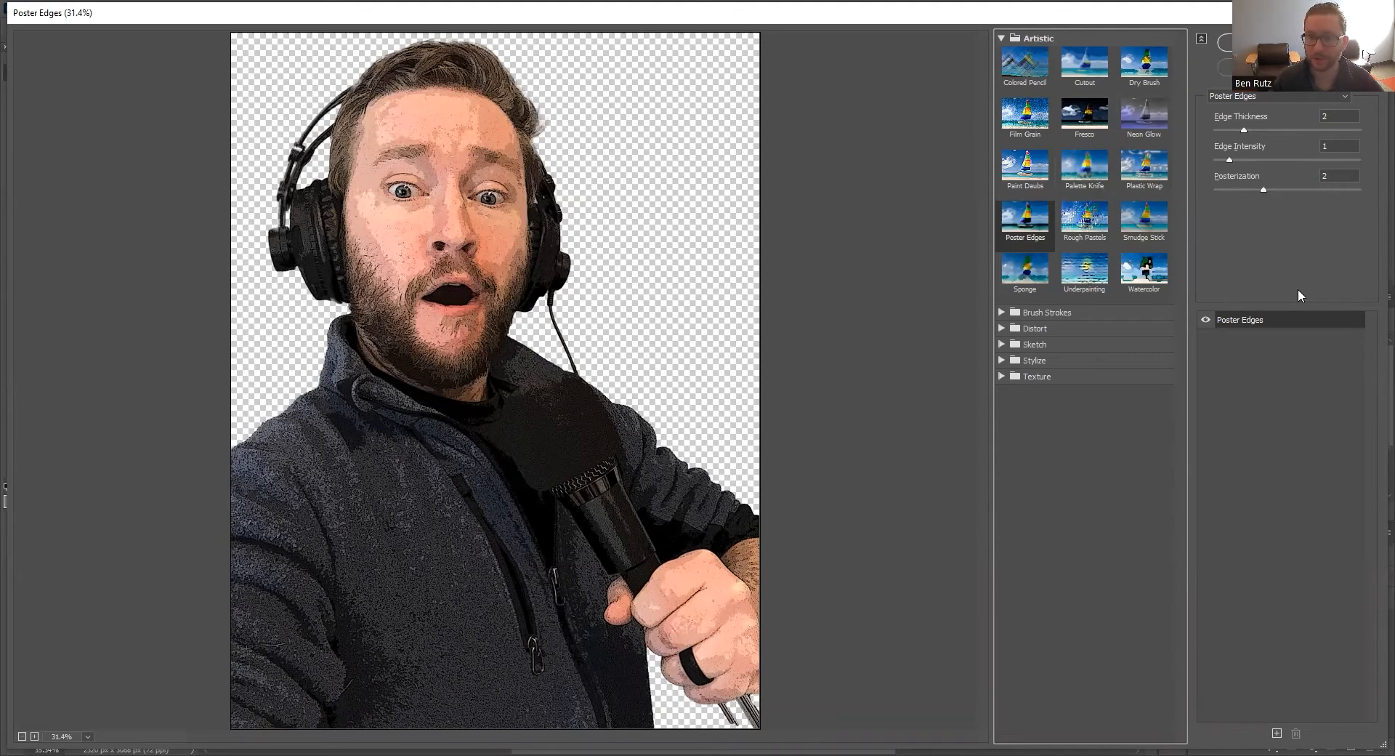
{"action": "left_click", "coordinate": [1085, 75]}
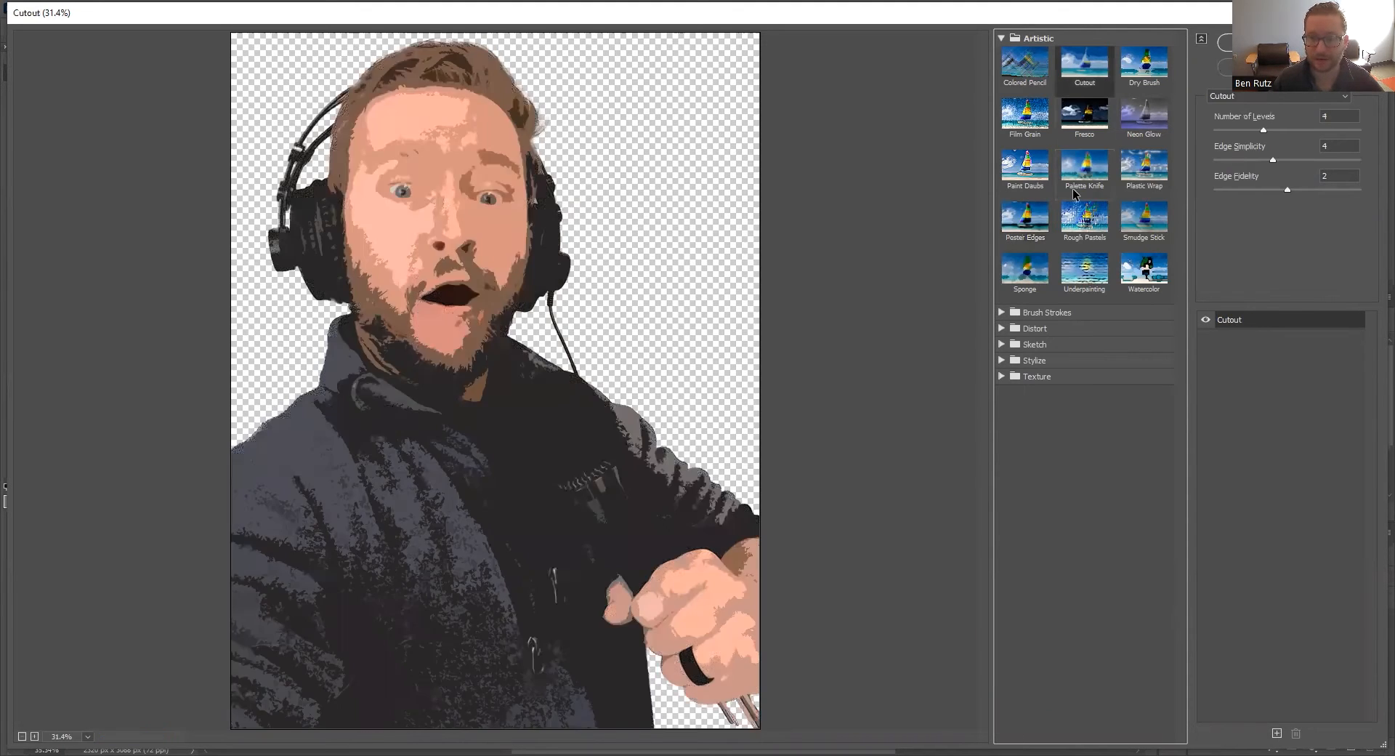
{"action": "left_click", "coordinate": [1077, 164]}
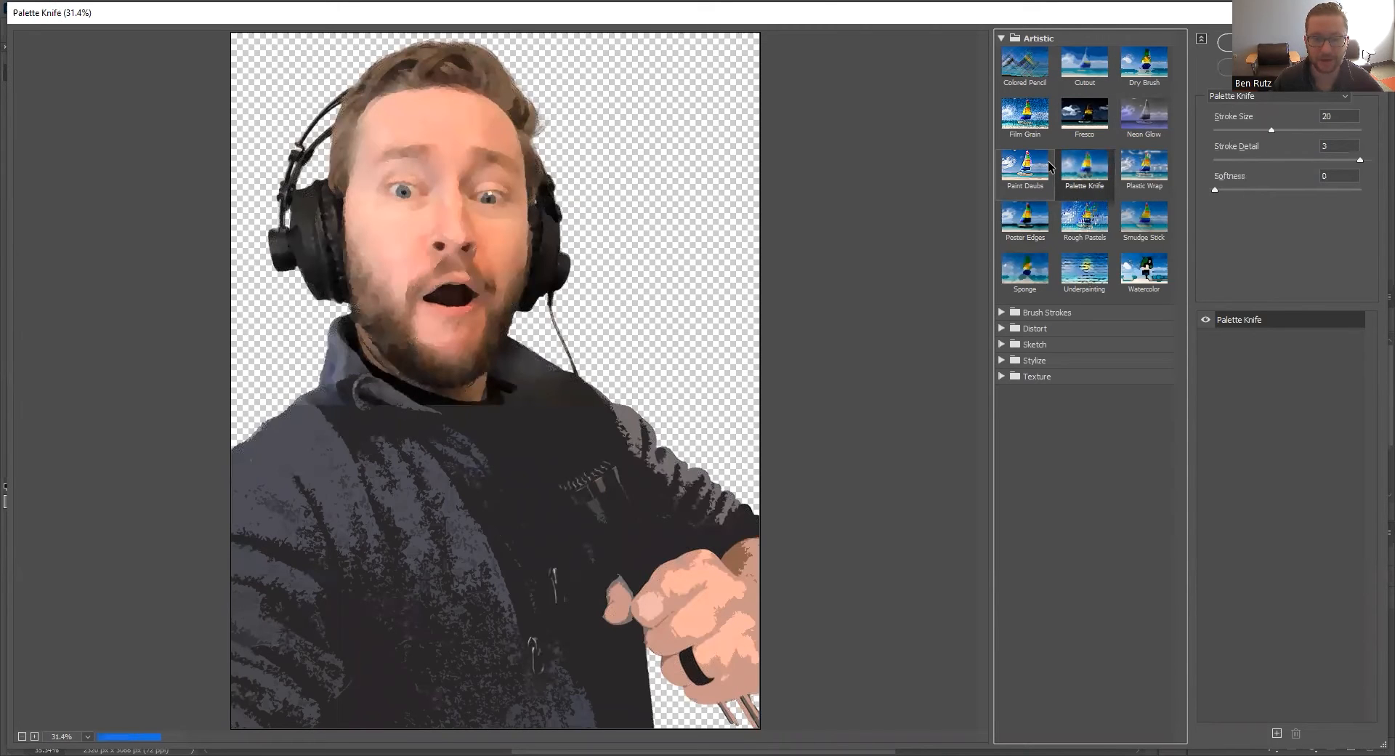
{"action": "left_click", "coordinate": [1093, 76]}
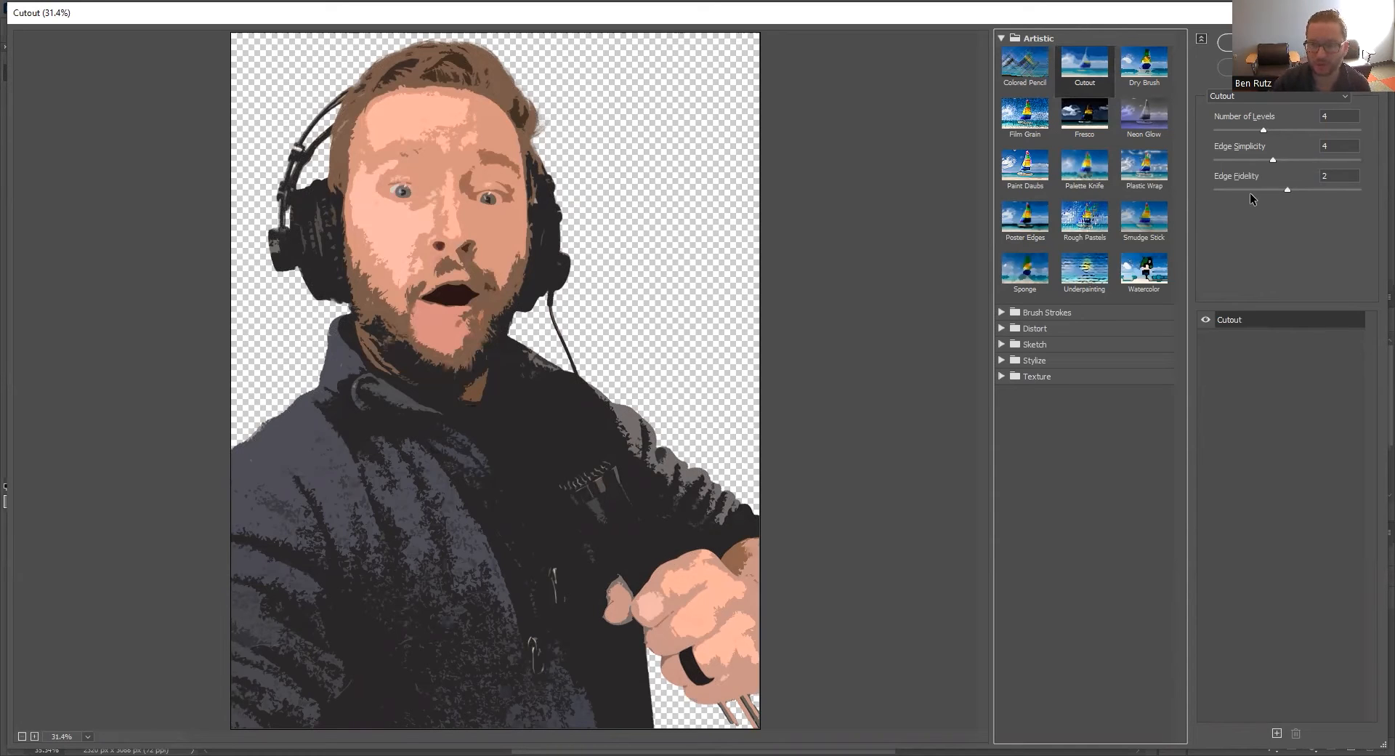
Step: Try the Cutout filter with Edge Fidelity at 3 and 2, and with Number of Levels at 2 and 8
{"action": "left_click_drag", "start_coordinate": [1284, 190], "coordinate": [1349, 190]}
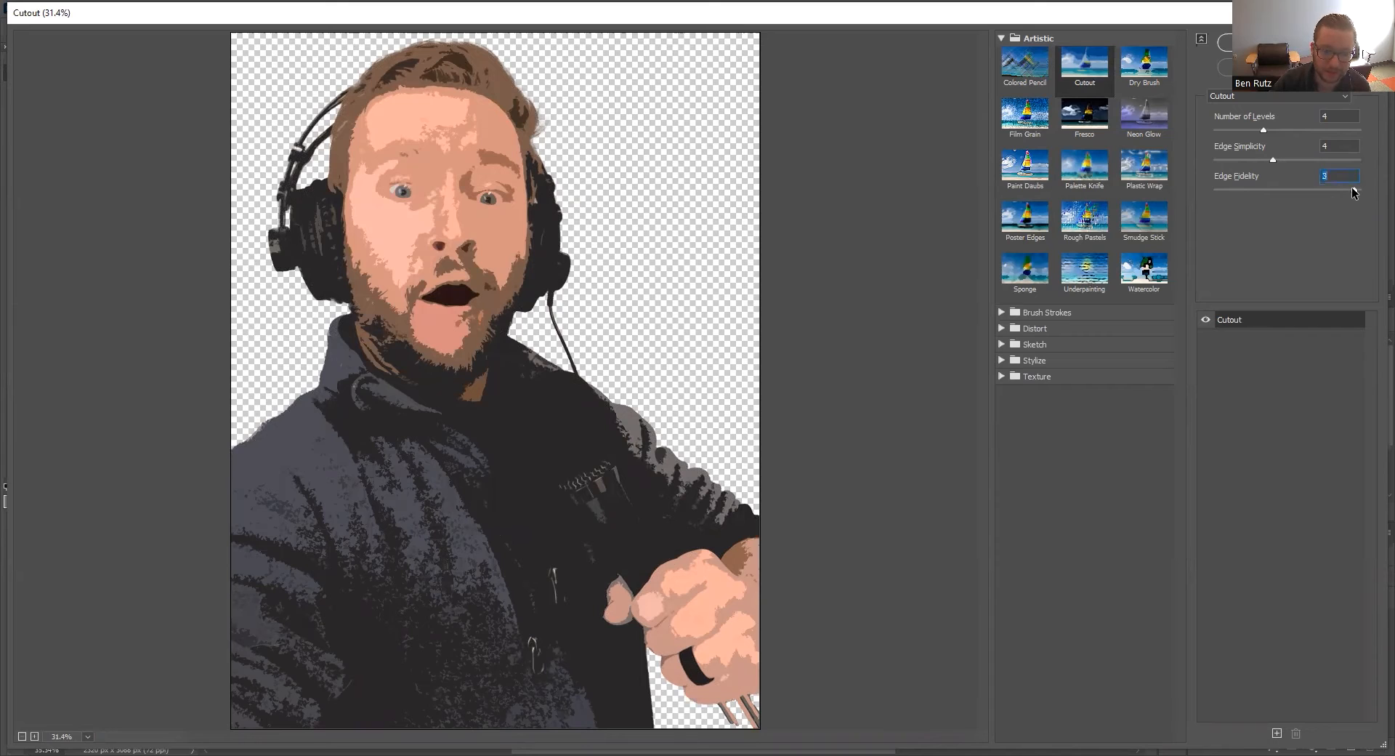
{"action": "left_click_drag", "start_coordinate": [1351, 186], "coordinate": [1275, 195]}
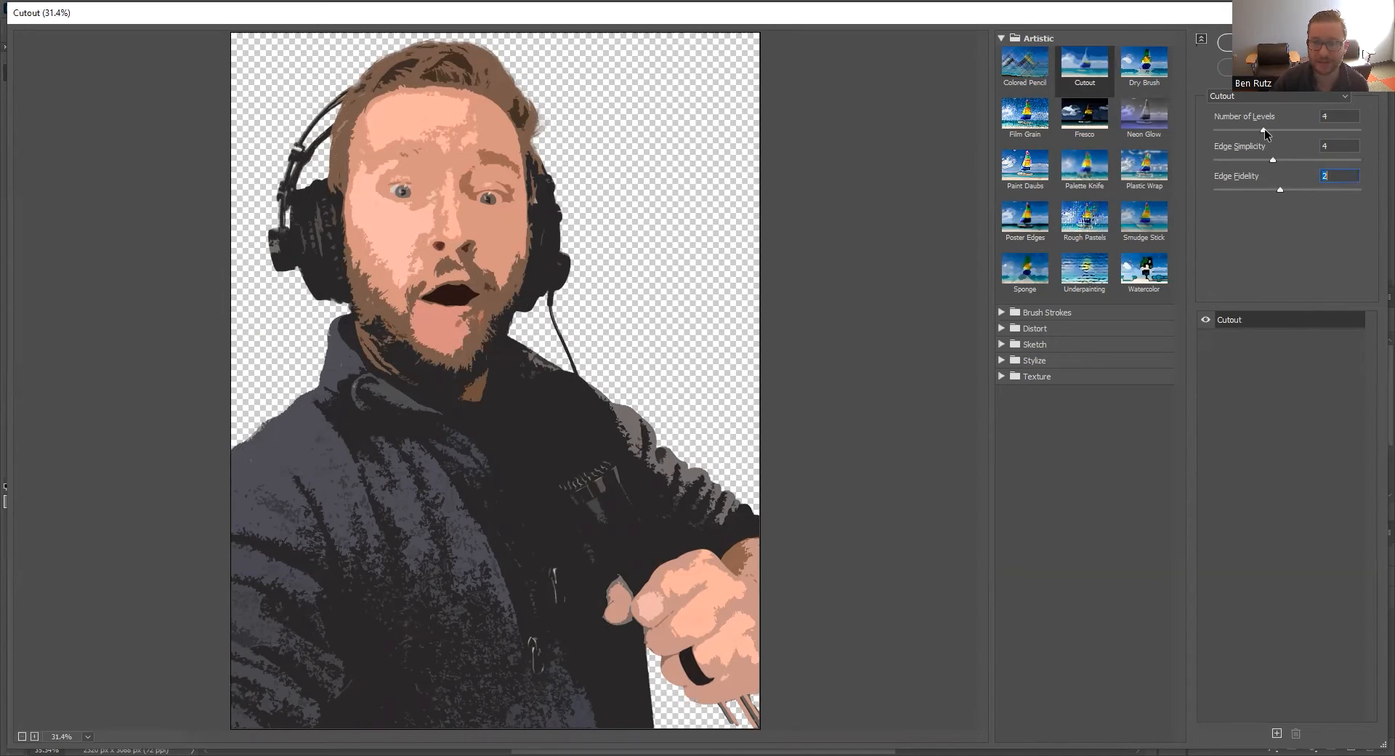
{"action": "left_click_drag", "start_coordinate": [1265, 135], "coordinate": [1206, 135]}
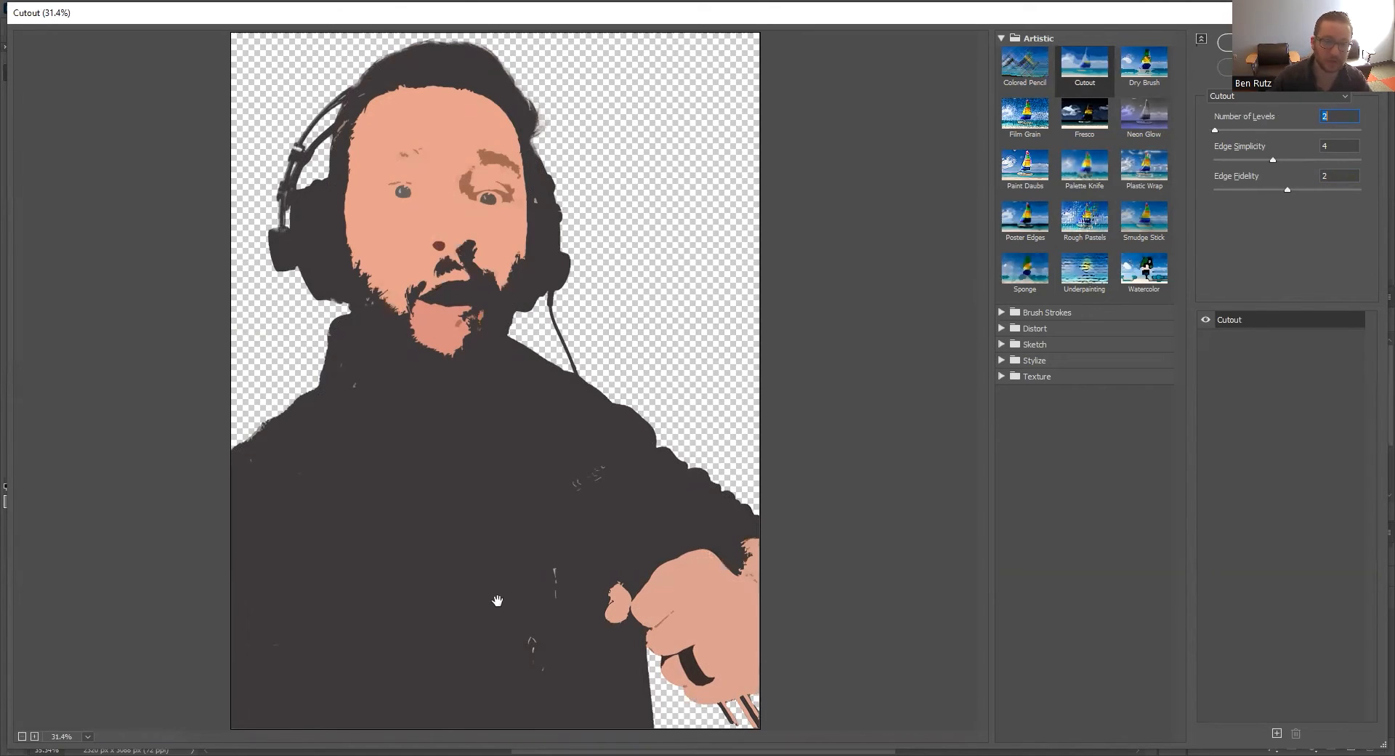
{"action": "left_click_drag", "start_coordinate": [1239, 130], "coordinate": [1364, 133]}
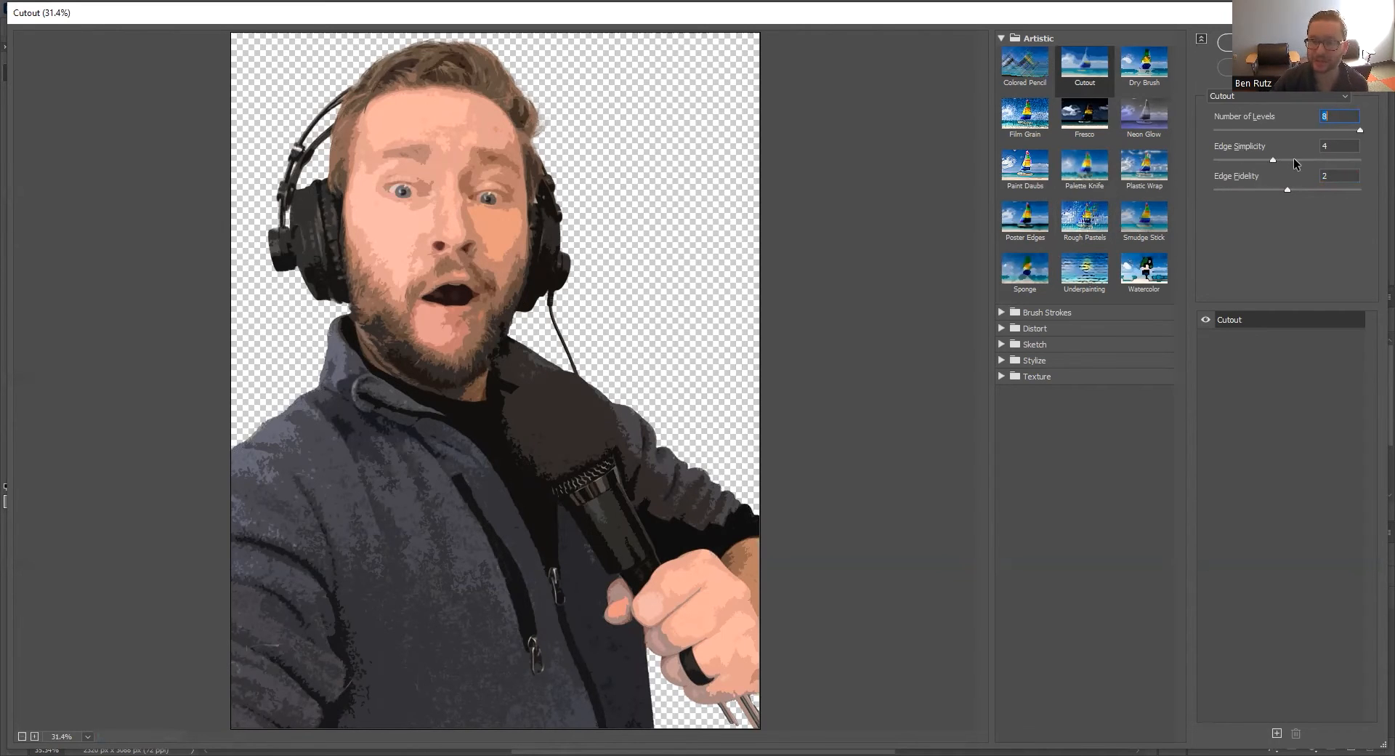
Step: Set the Cutout filter's Edge Simplicity to 6 and its Number of Levels to 5
{"action": "left_click_drag", "start_coordinate": [1299, 158], "coordinate": [1346, 165]}
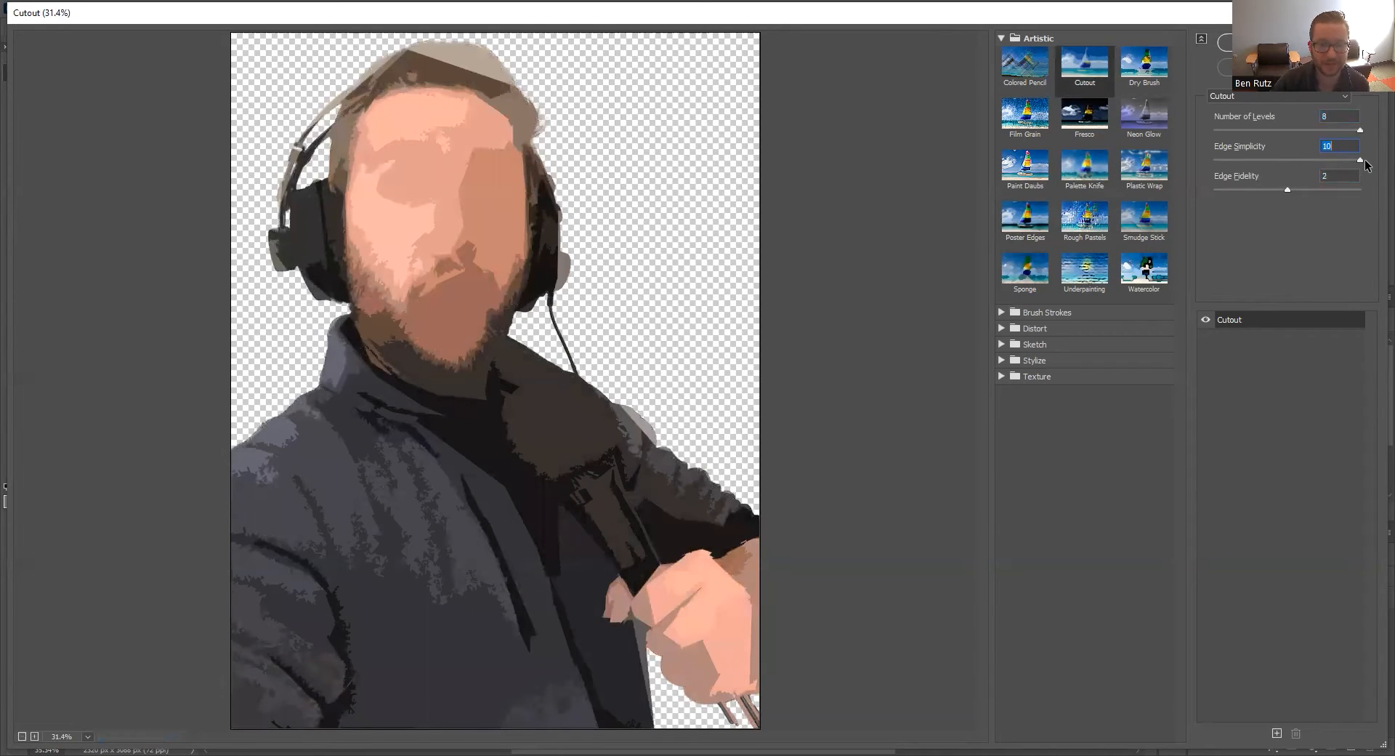
{"action": "left_click", "coordinate": [1217, 160]}
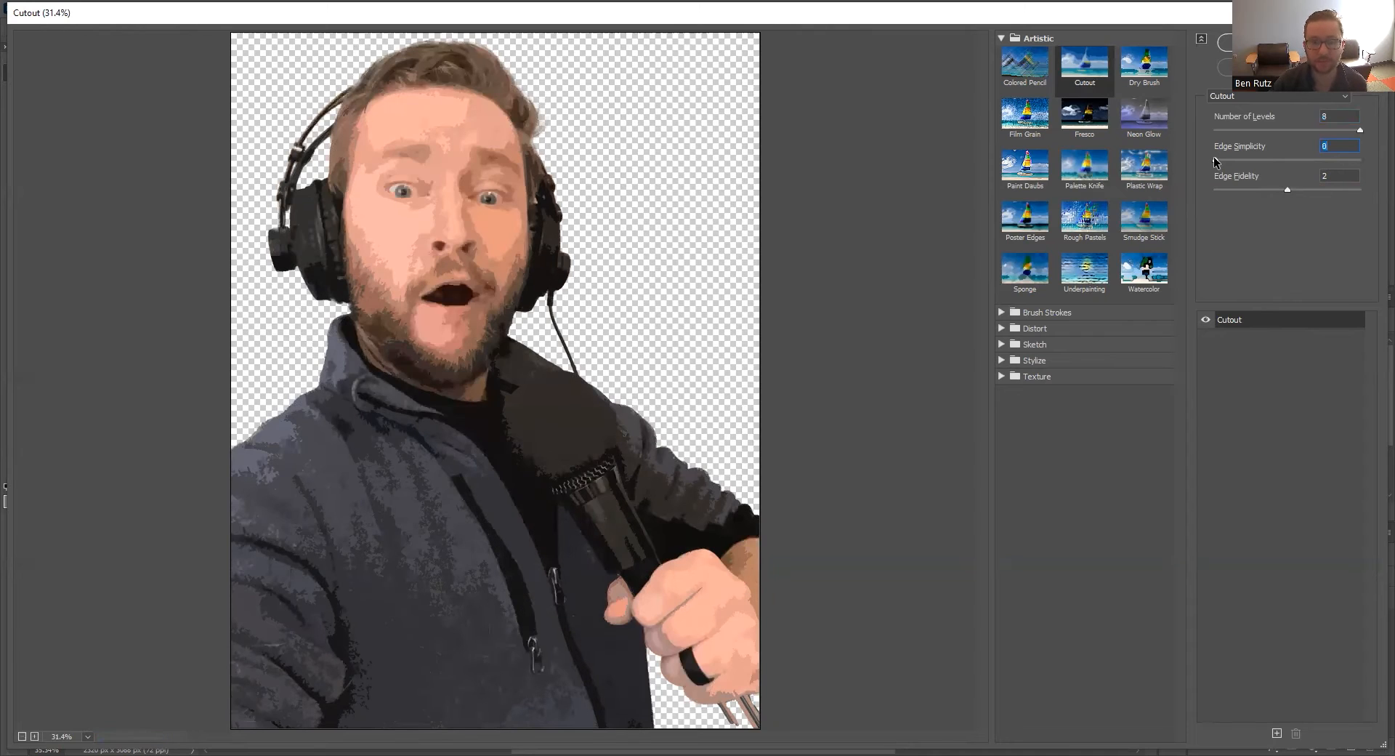
{"action": "left_click", "coordinate": [1289, 159]}
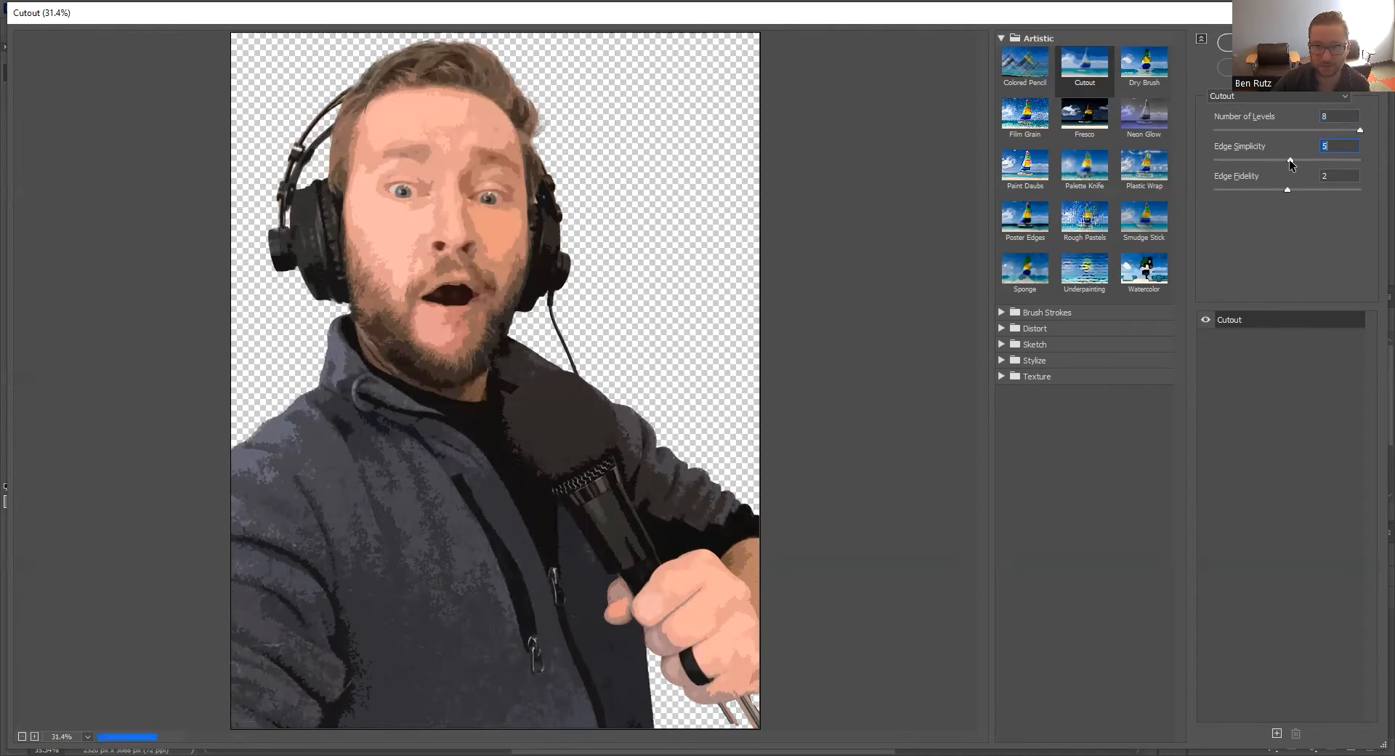
{"action": "left_click_drag", "start_coordinate": [1289, 159], "coordinate": [1304, 158]}
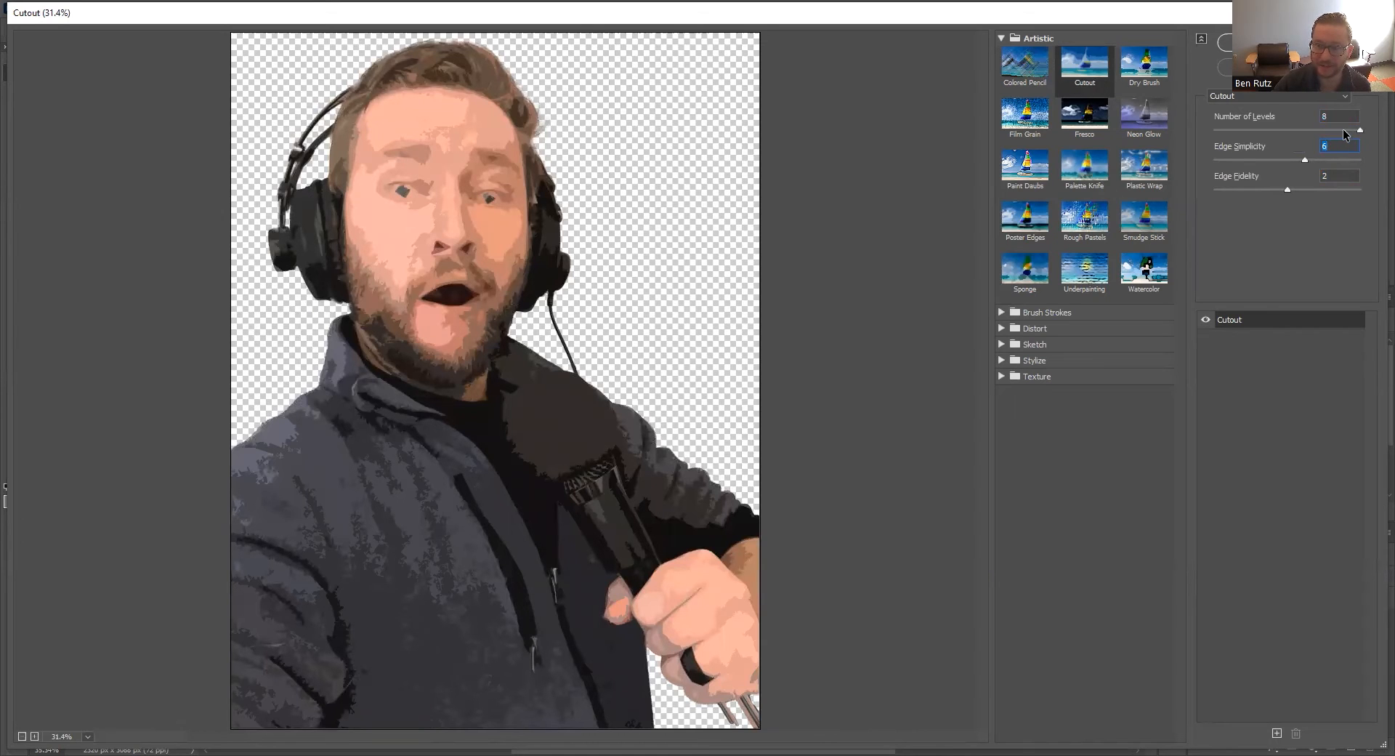
{"action": "left_click_drag", "start_coordinate": [1361, 133], "coordinate": [1300, 128]}
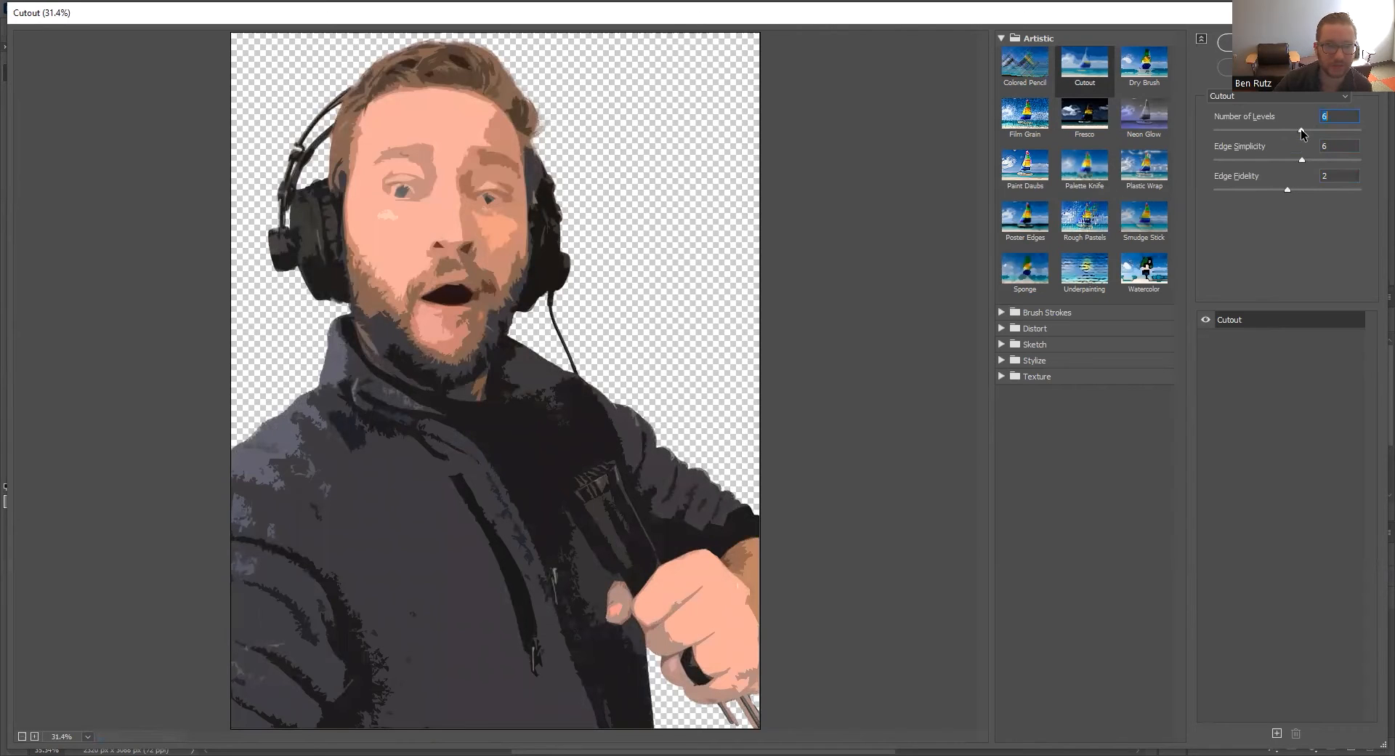
{"action": "left_click_drag", "start_coordinate": [1301, 129], "coordinate": [1282, 131]}
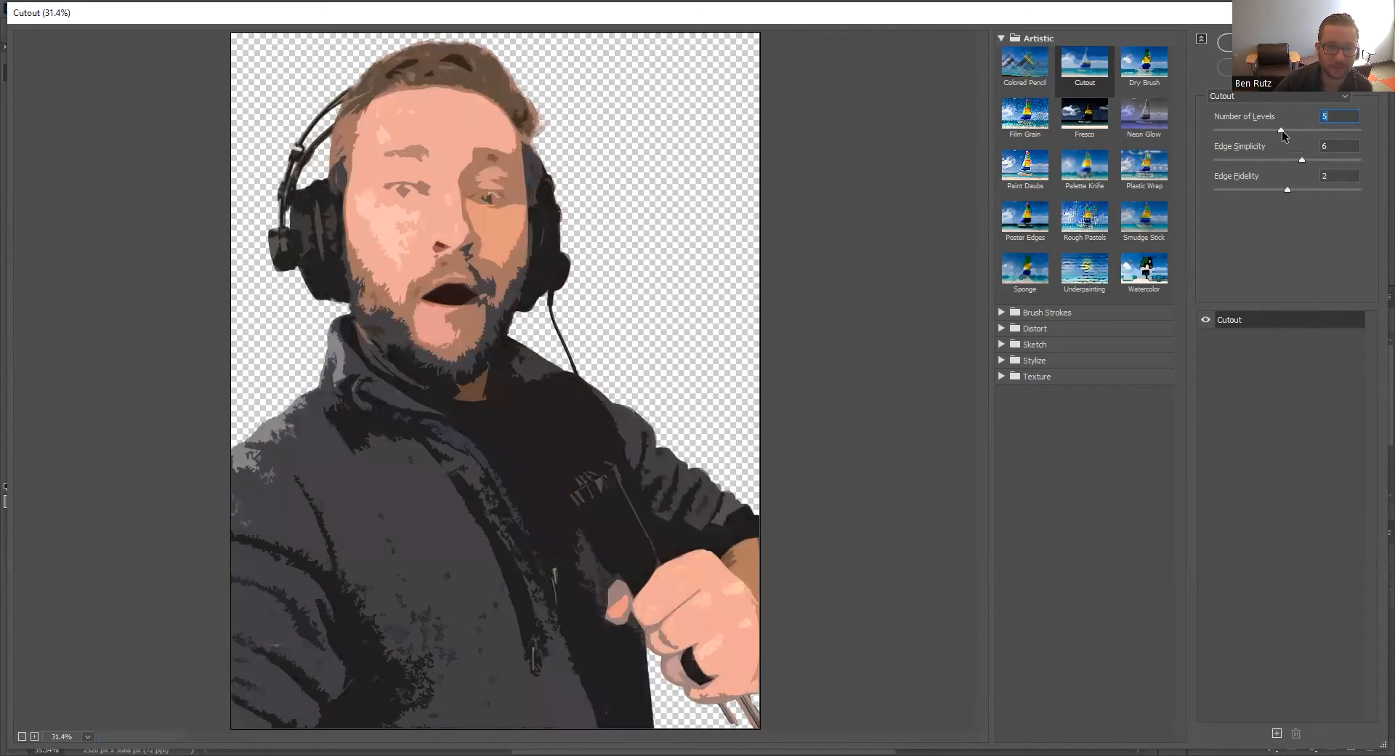
Step: Raise the Cutout filter's Number of Levels to 7 and apply the filter to the portrait
{"action": "left_click_drag", "start_coordinate": [1298, 130], "coordinate": [1306, 128]}
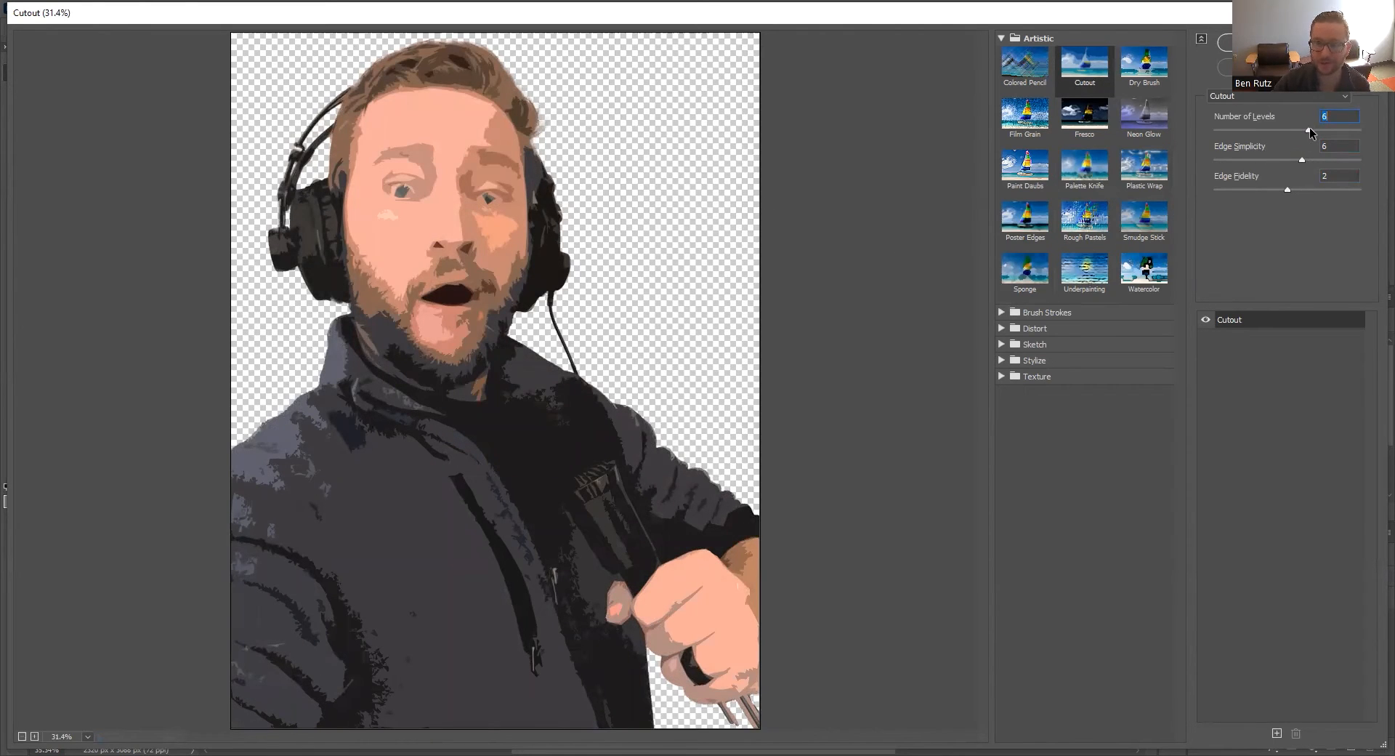
{"action": "left_click_drag", "start_coordinate": [1307, 129], "coordinate": [1327, 131]}
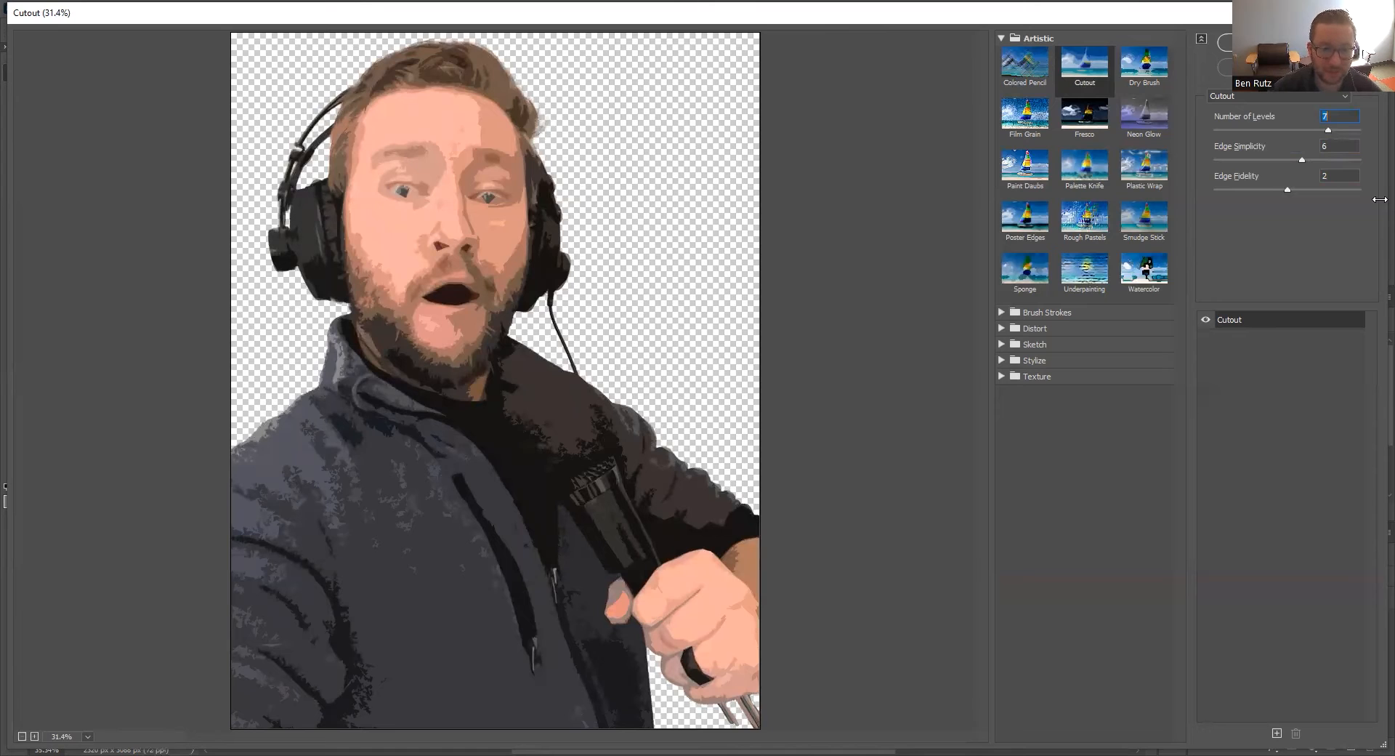
{"action": "key", "text": "Return"}
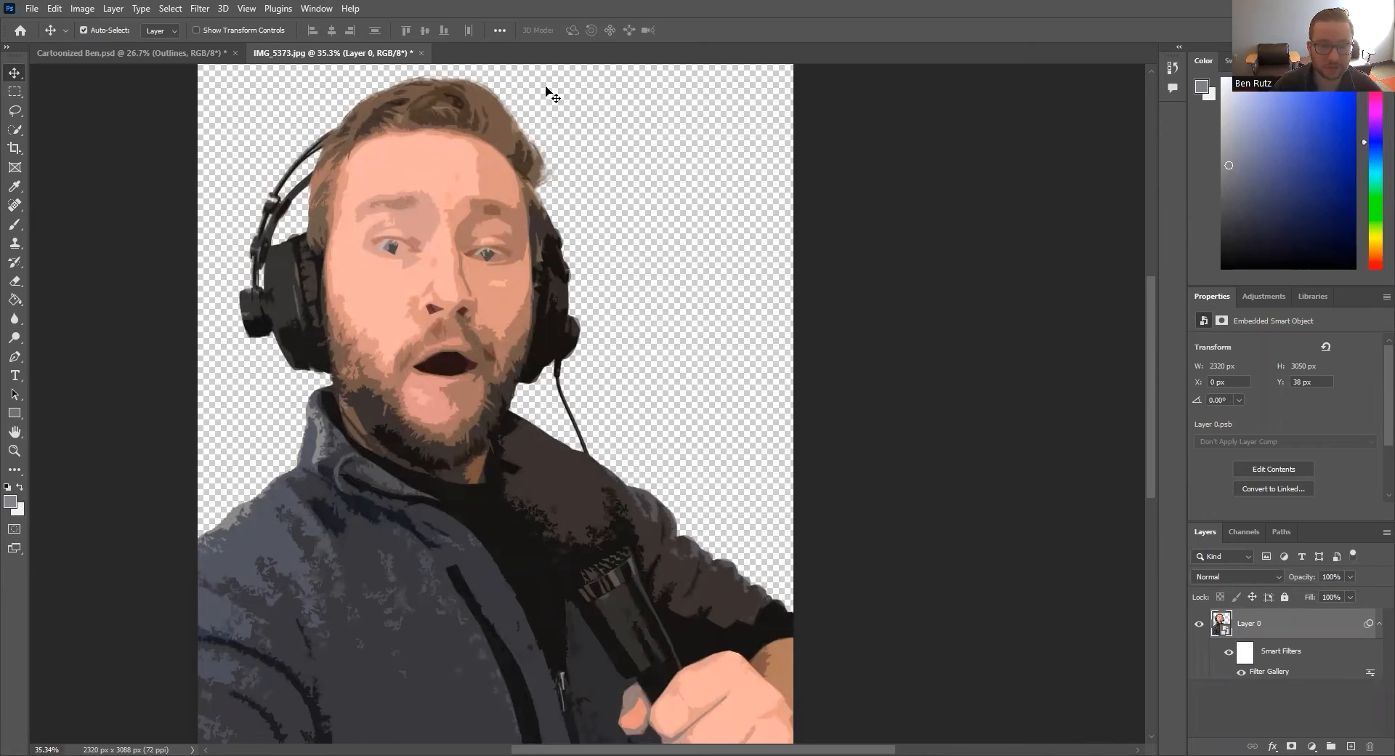
Step: Reopen the Filter Gallery on the portrait, choose the Palette Knife filter and fit the whole image in the preview
{"action": "left_click", "coordinate": [204, 12]}
{"action": "left_click", "coordinate": [210, 22]}
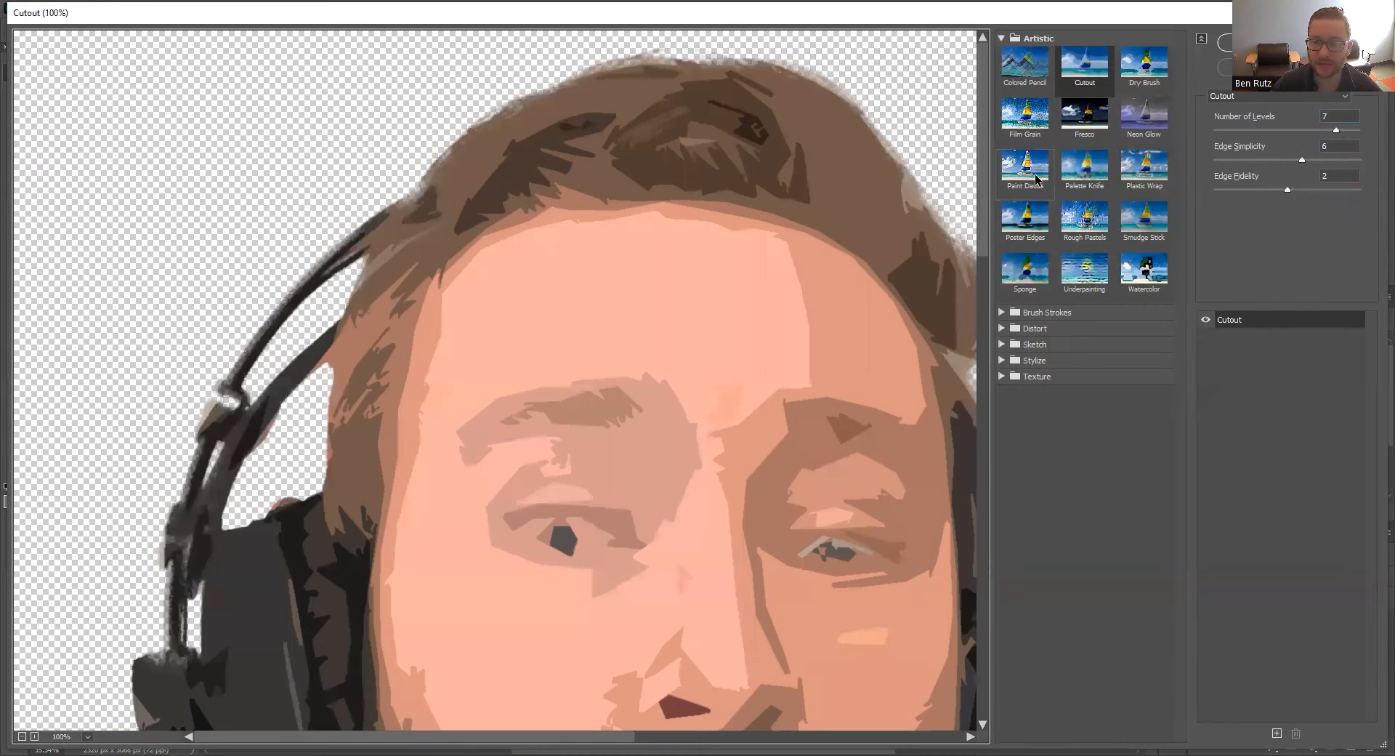
{"action": "left_click", "coordinate": [1088, 164]}
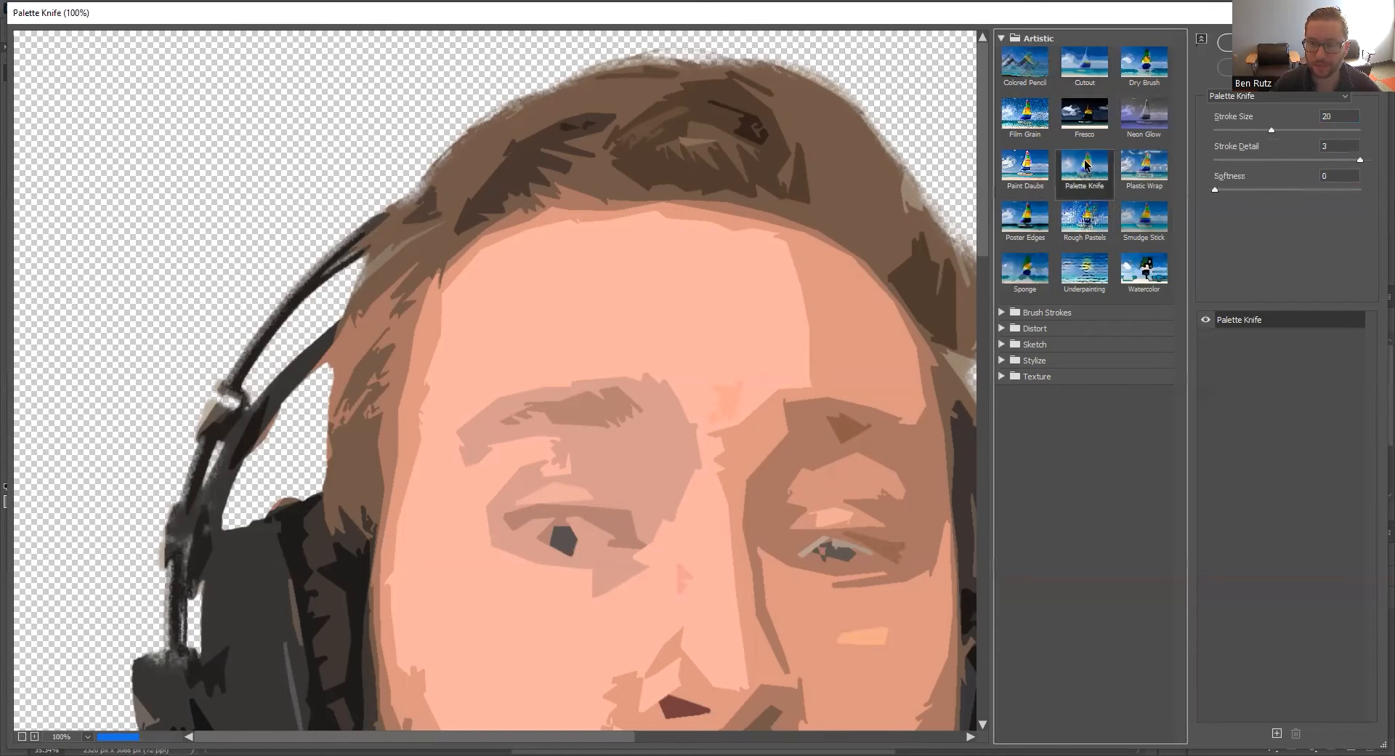
{"action": "left_click", "coordinate": [88, 737]}
{"action": "left_click", "coordinate": [72, 719]}
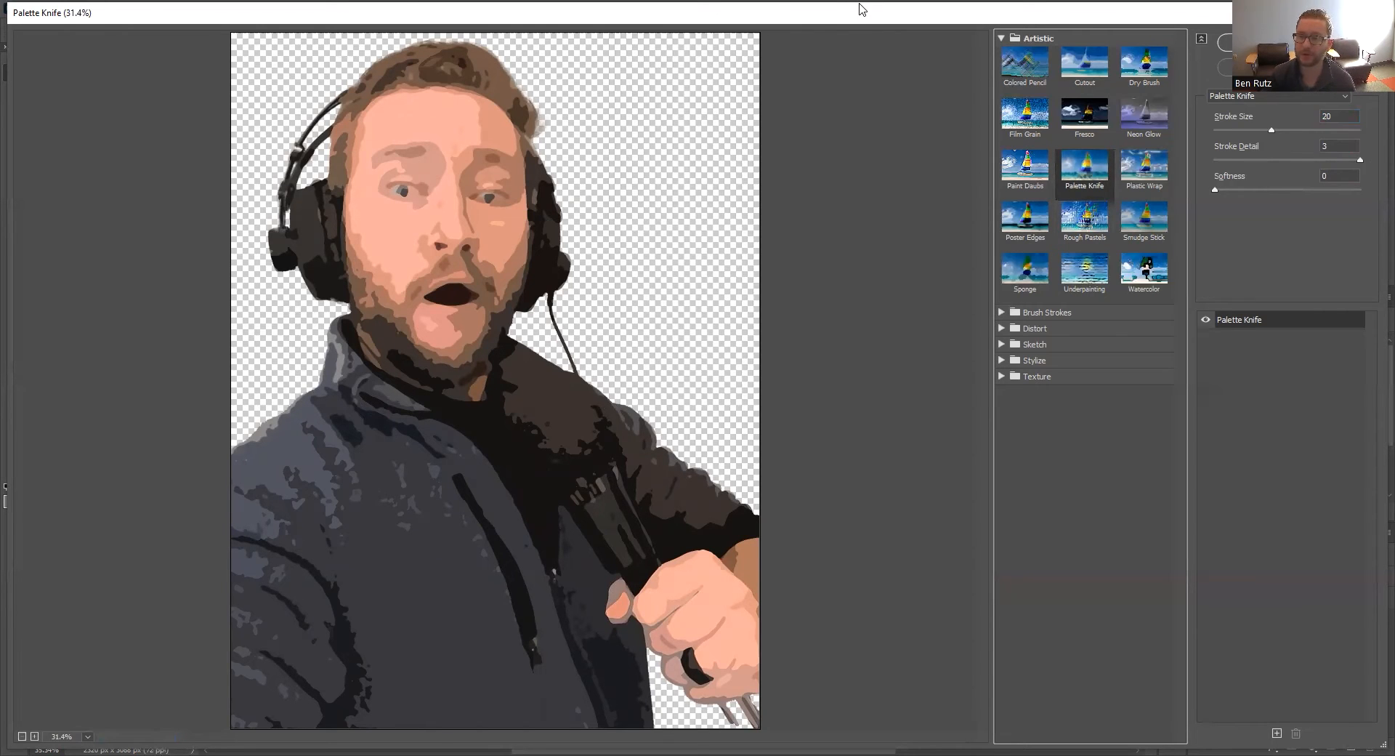
Step: Try Palette Knife stroke sizes of 49 and 1, and set the Stroke Size to 15
{"action": "left_click", "coordinate": [1270, 129]}
{"action": "left_click_drag", "start_coordinate": [1270, 130], "coordinate": [1355, 144]}
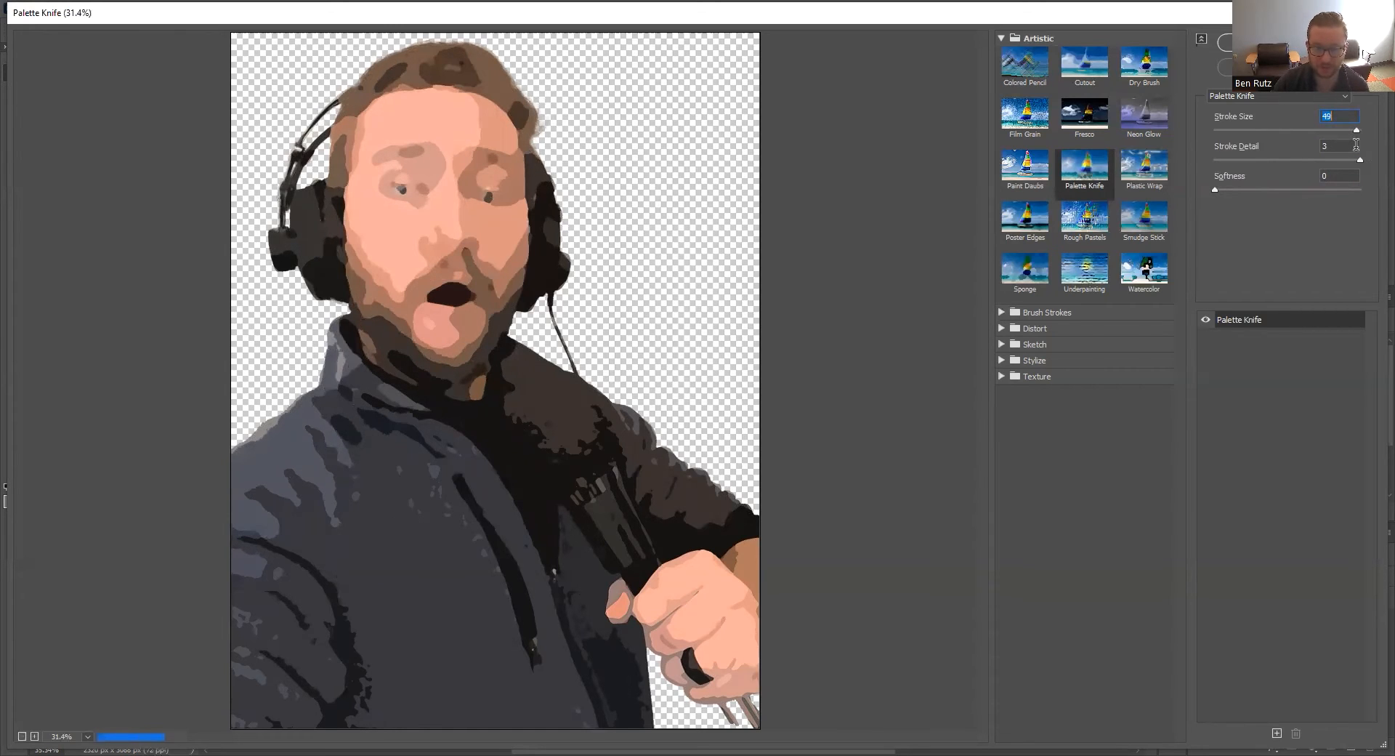
{"action": "left_click_drag", "start_coordinate": [1355, 144], "coordinate": [1216, 136]}
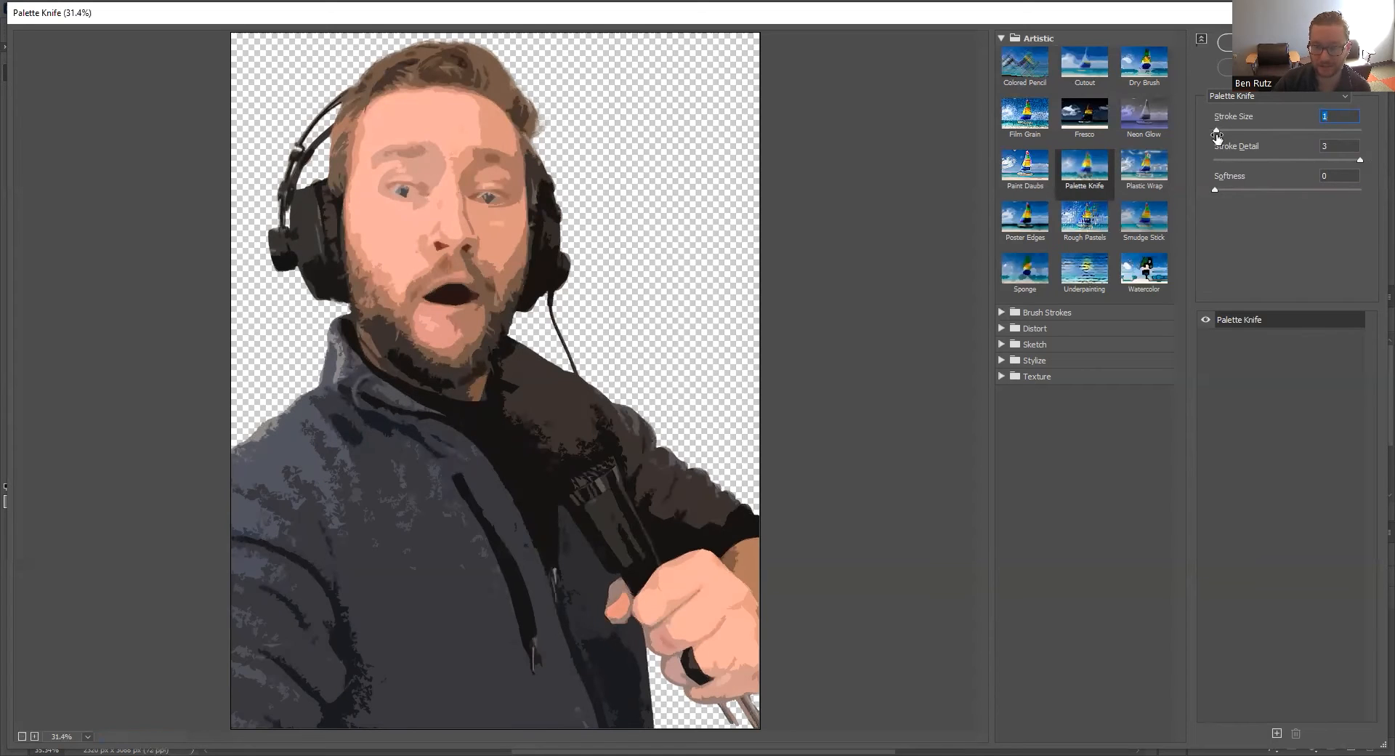
{"action": "left_click_drag", "start_coordinate": [1216, 135], "coordinate": [1259, 137]}
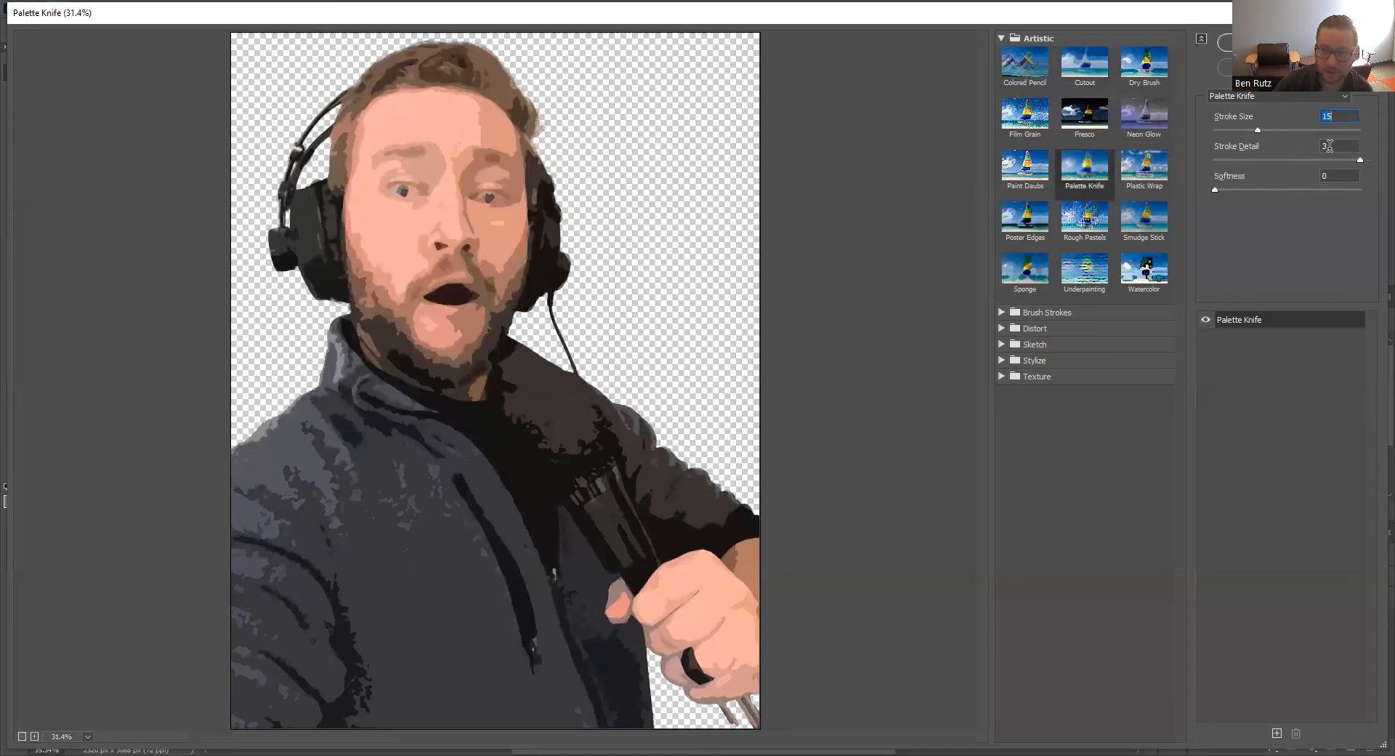
Step: Try a Palette Knife Softness of 10, set it back to 0 and apply the filter
{"action": "mouse_move", "coordinate": [1362, 159]}
{"action": "left_mouse_down"}
{"action": "mouse_move", "coordinate": [1188, 167]}
{"action": "mouse_move", "coordinate": [1369, 173]}
{"action": "mouse_move", "coordinate": [1361, 191]}
{"action": "left_mouse_up"}
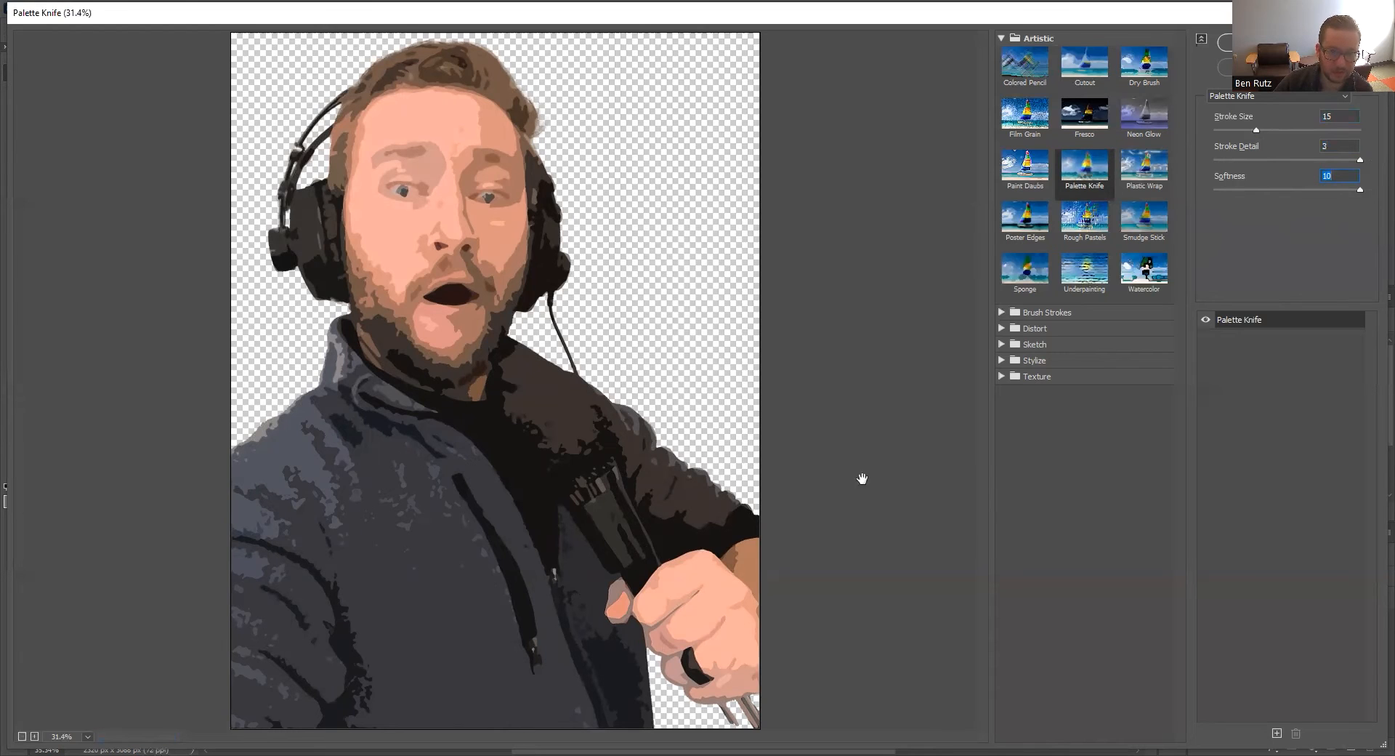
{"action": "left_click", "coordinate": [1217, 190]}
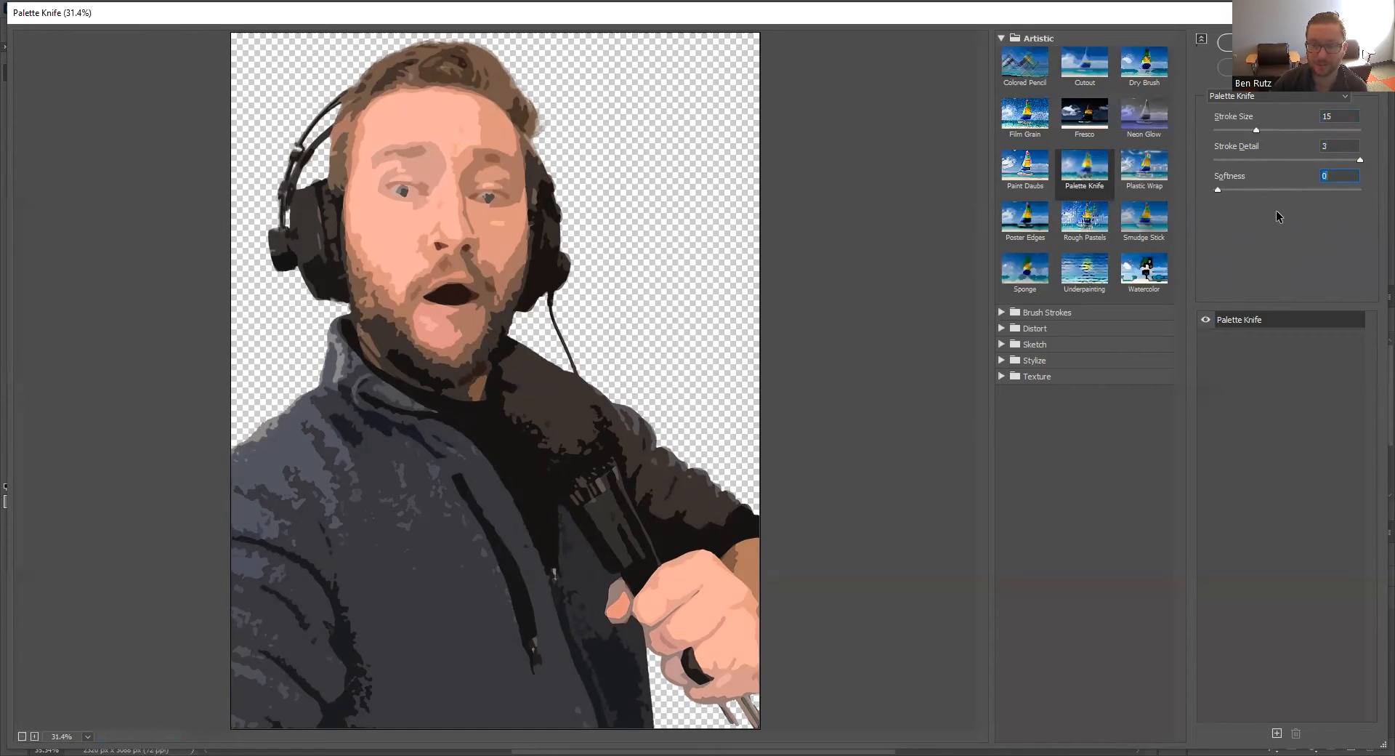
{"action": "left_click", "coordinate": [1266, 43]}
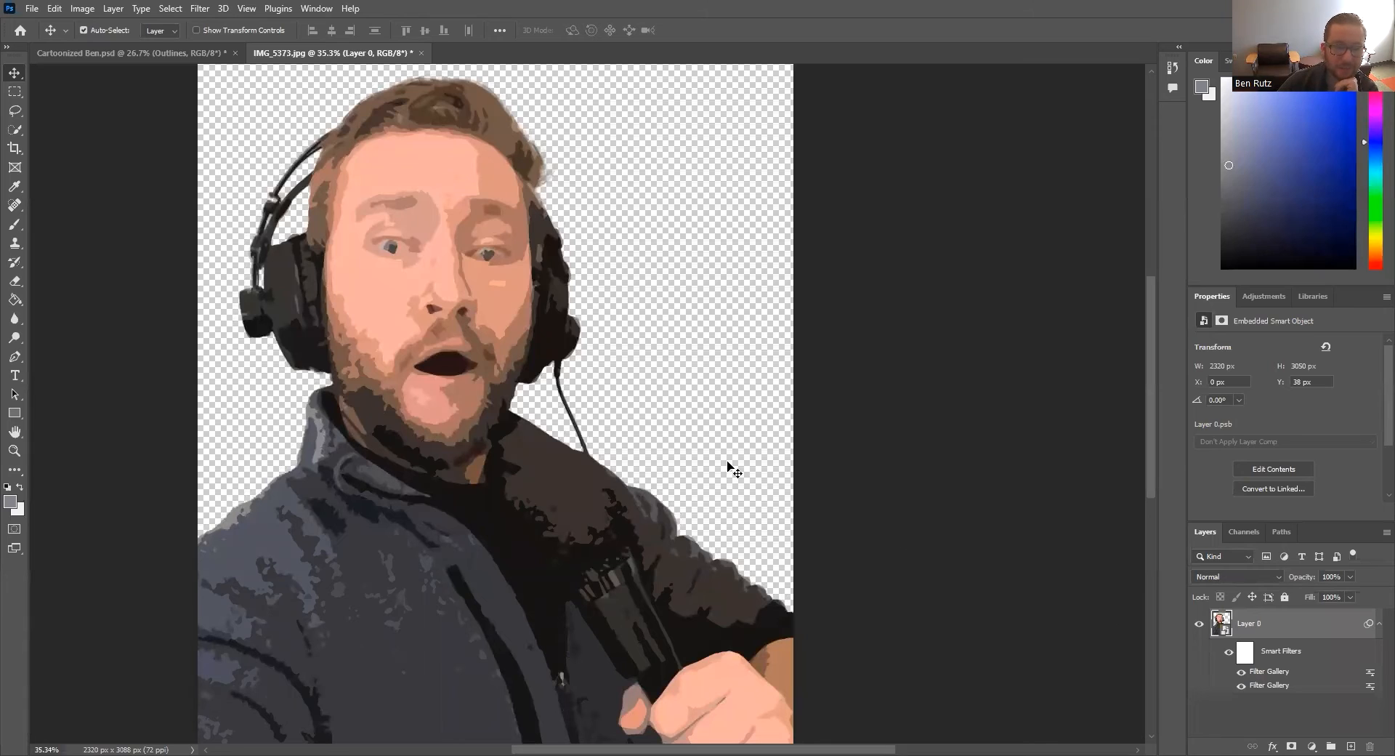
Step: Duplicate the filtered portrait layer and rename the copy Fill
{"action": "mouse_move", "coordinate": [1147, 391]}
{"action": "left_mouse_down"}
{"action": "mouse_move", "coordinate": [1149, 408]}
{"action": "mouse_move", "coordinate": [1154, 390]}
{"action": "left_mouse_up"}
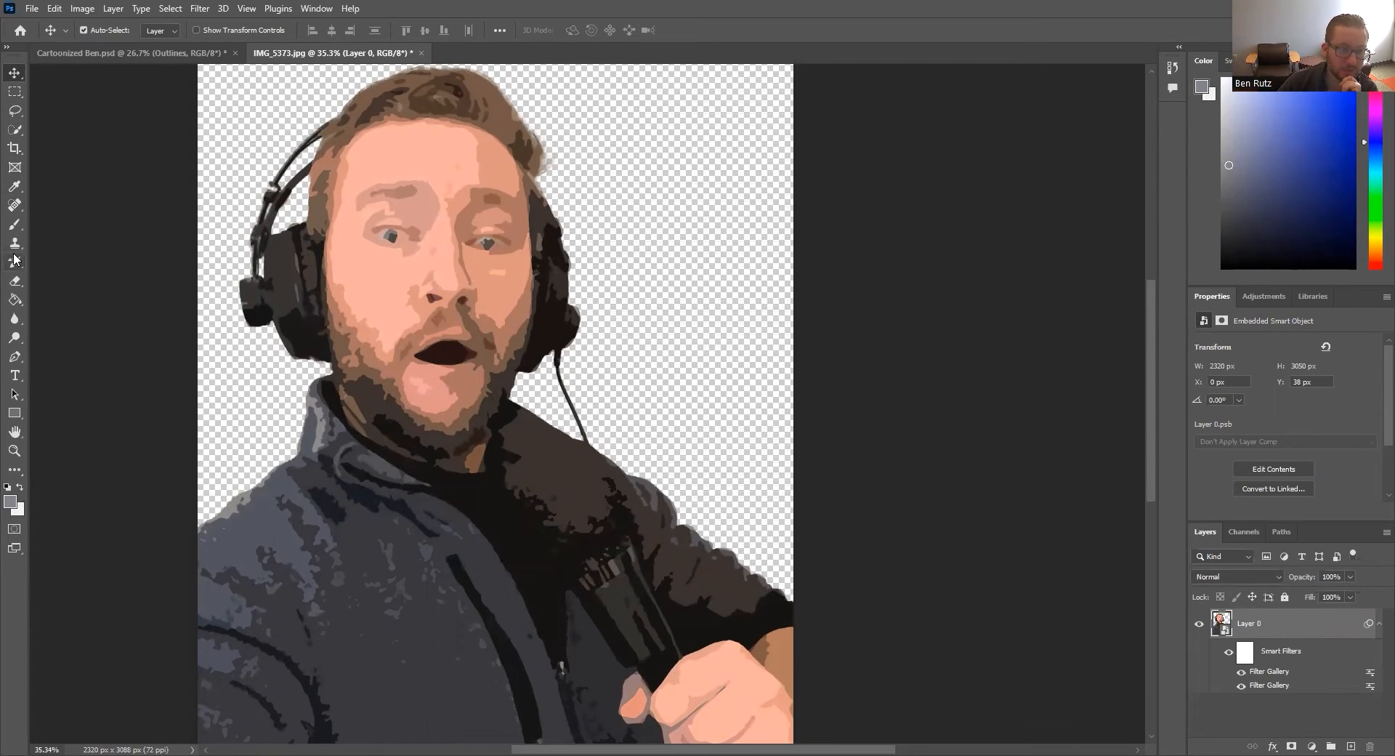
{"action": "left_click", "coordinate": [16, 225]}
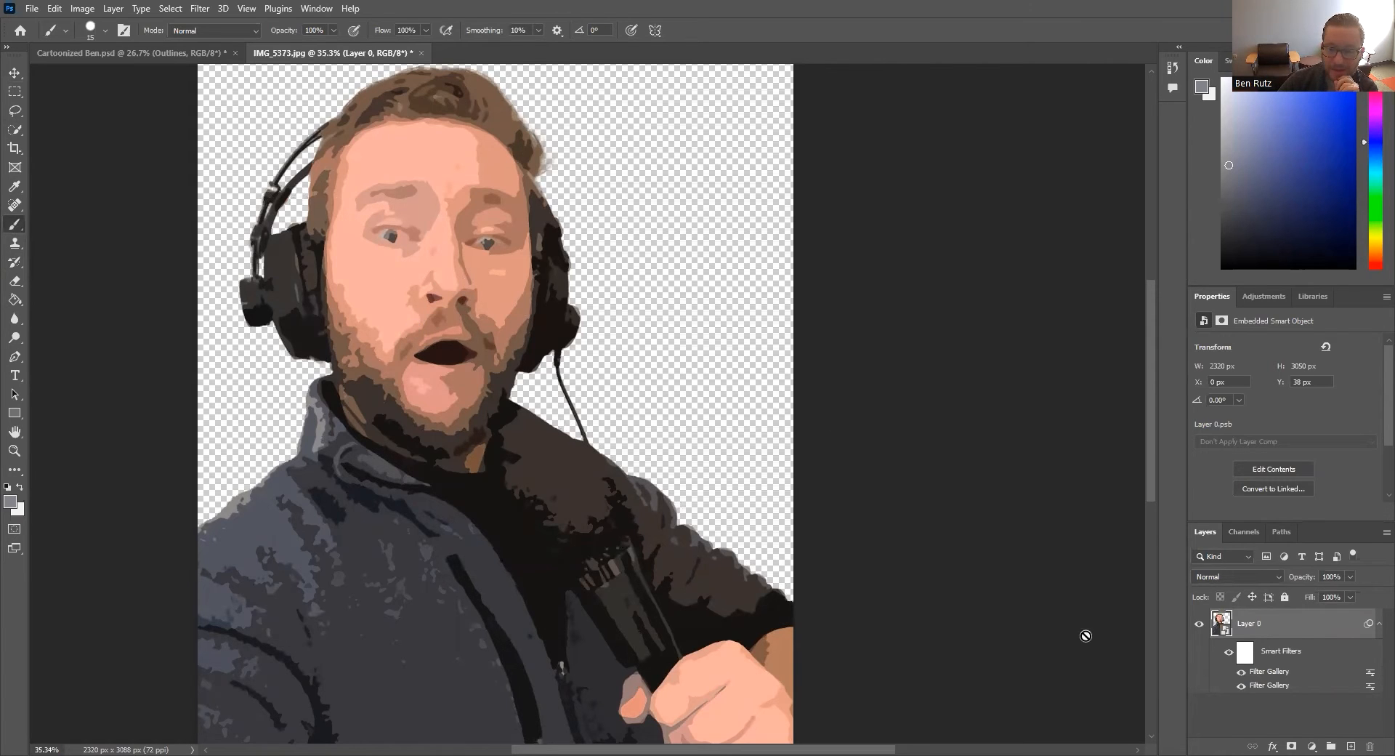
{"action": "right_click", "coordinate": [1320, 624]}
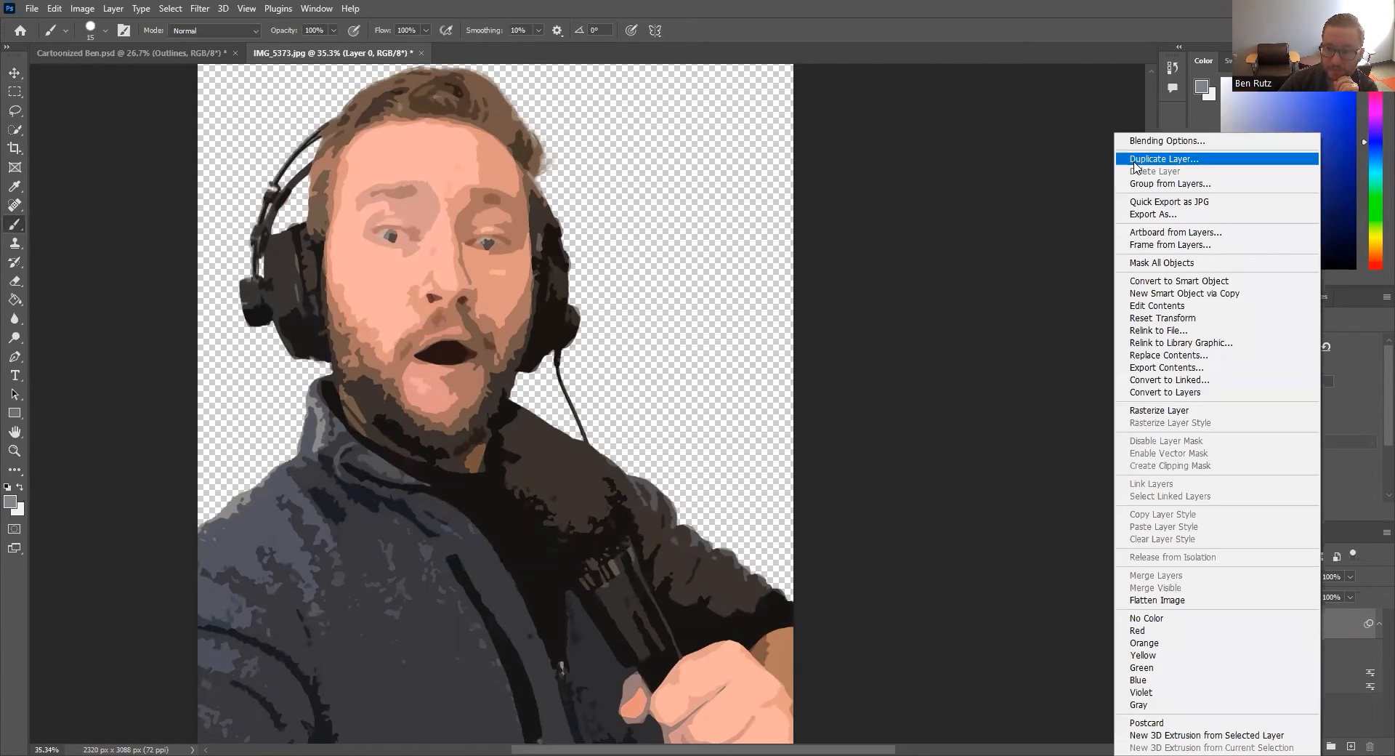
{"action": "left_click", "coordinate": [1015, 256]}
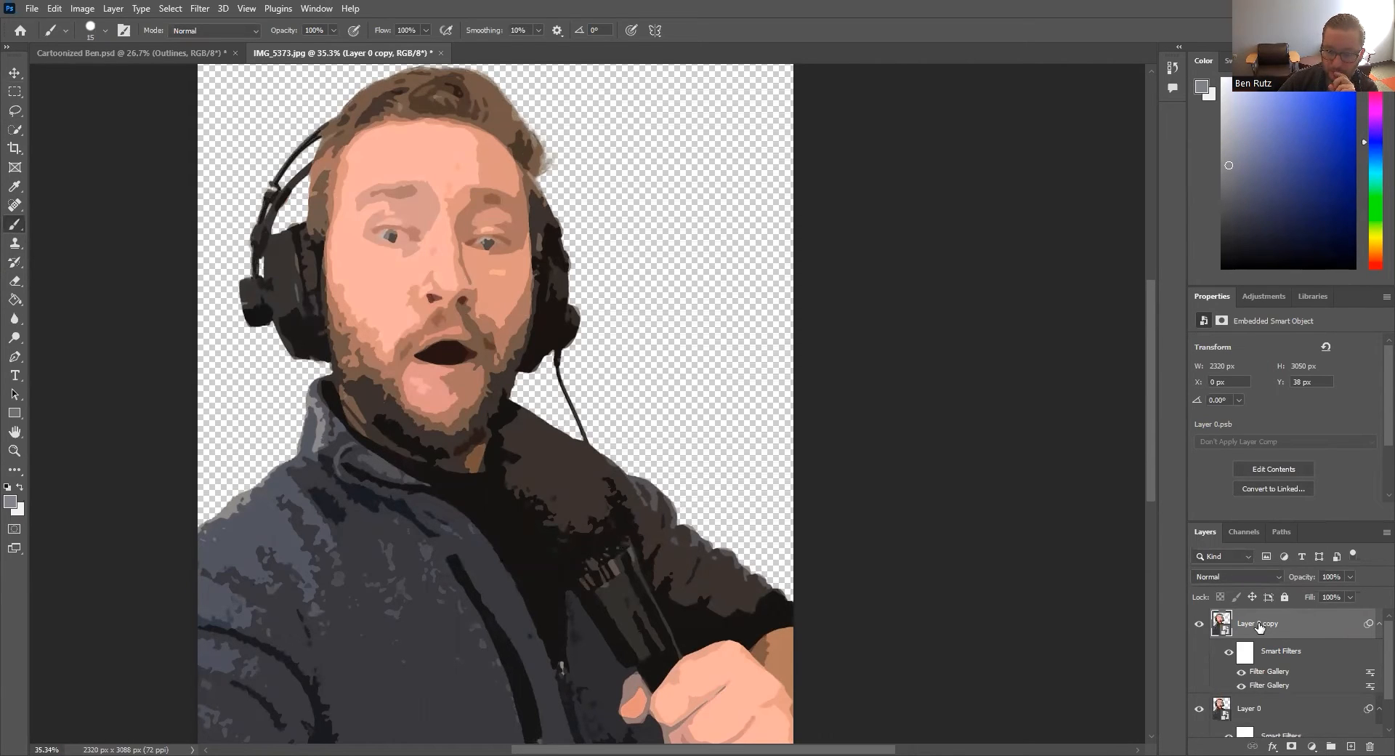
{"action": "double_click", "coordinate": [1260, 624]}
{"action": "type", "text": "Fill"}
{"action": "key", "text": "Return"}
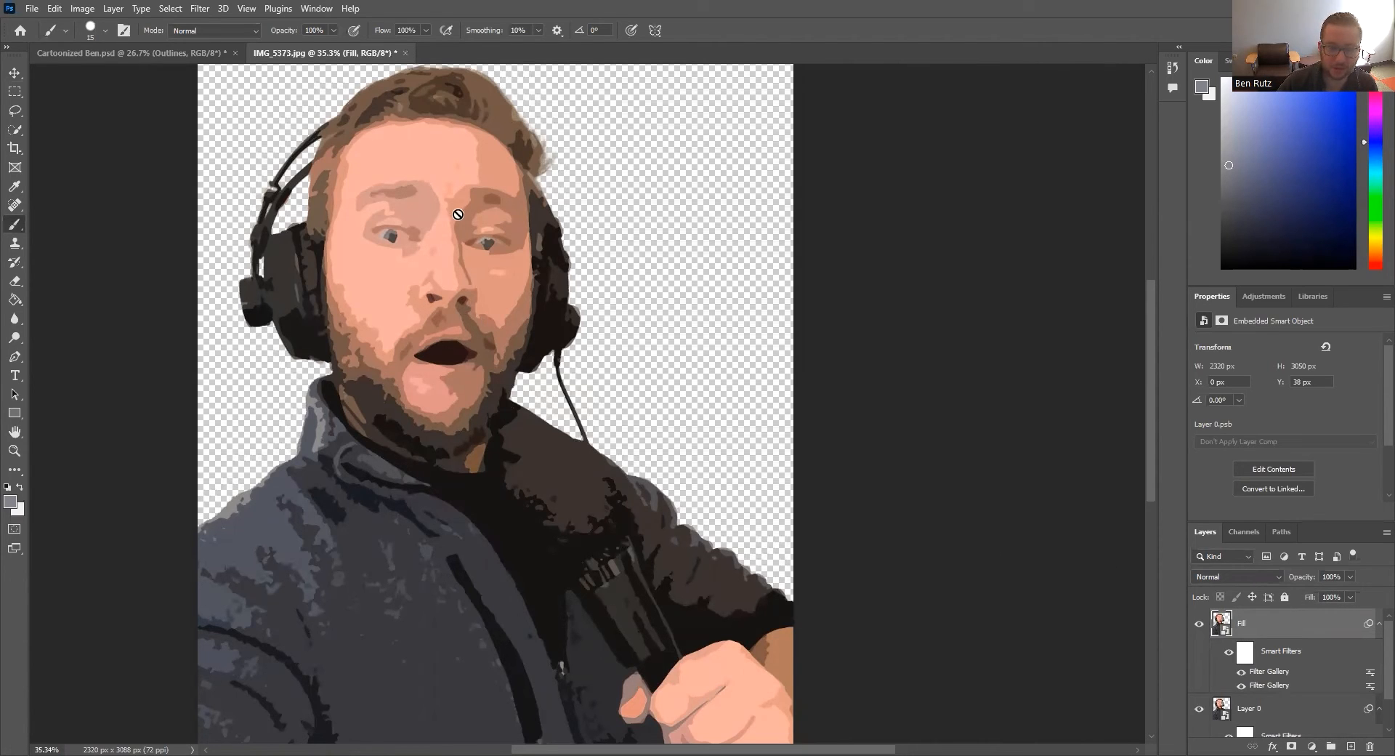
Step: Rasterize the Fill smart object layer for painting with the Brush tool
{"action": "left_click", "coordinate": [452, 321]}
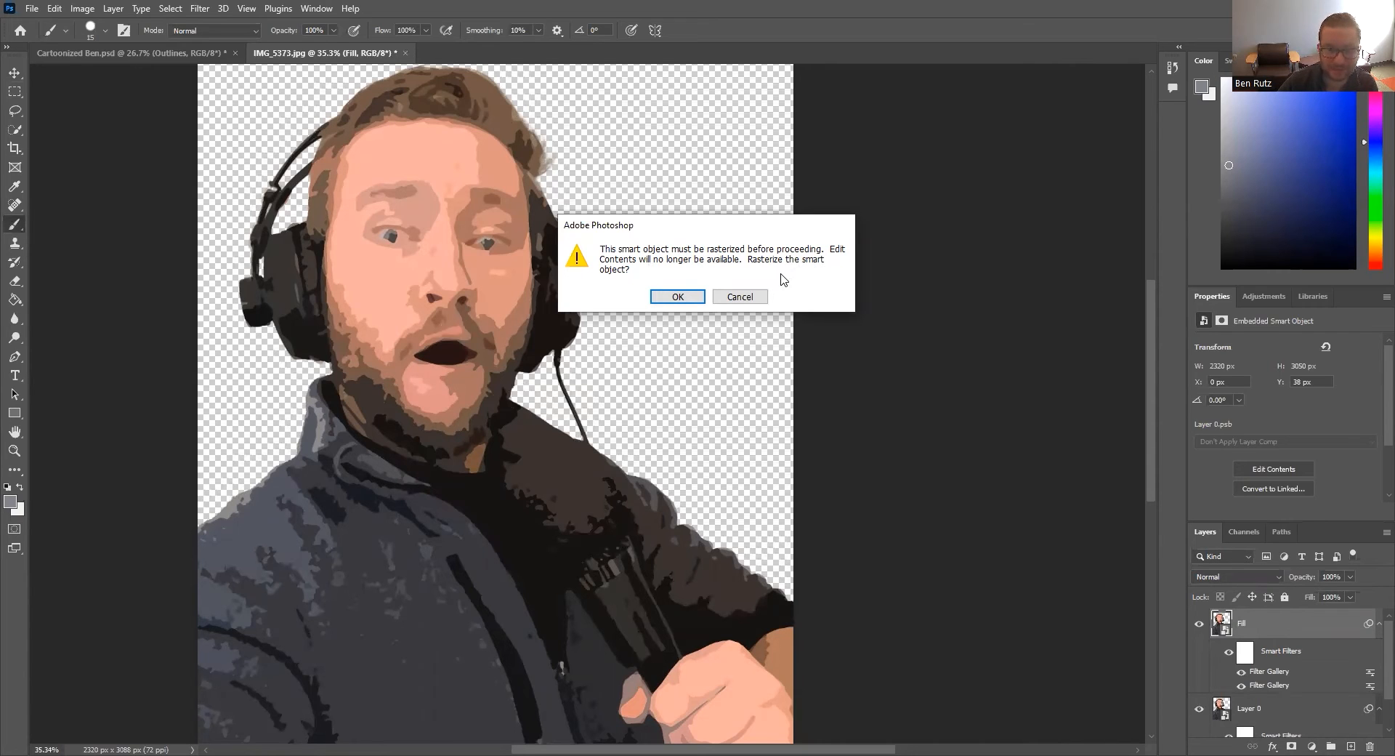
{"action": "left_click", "coordinate": [677, 297]}
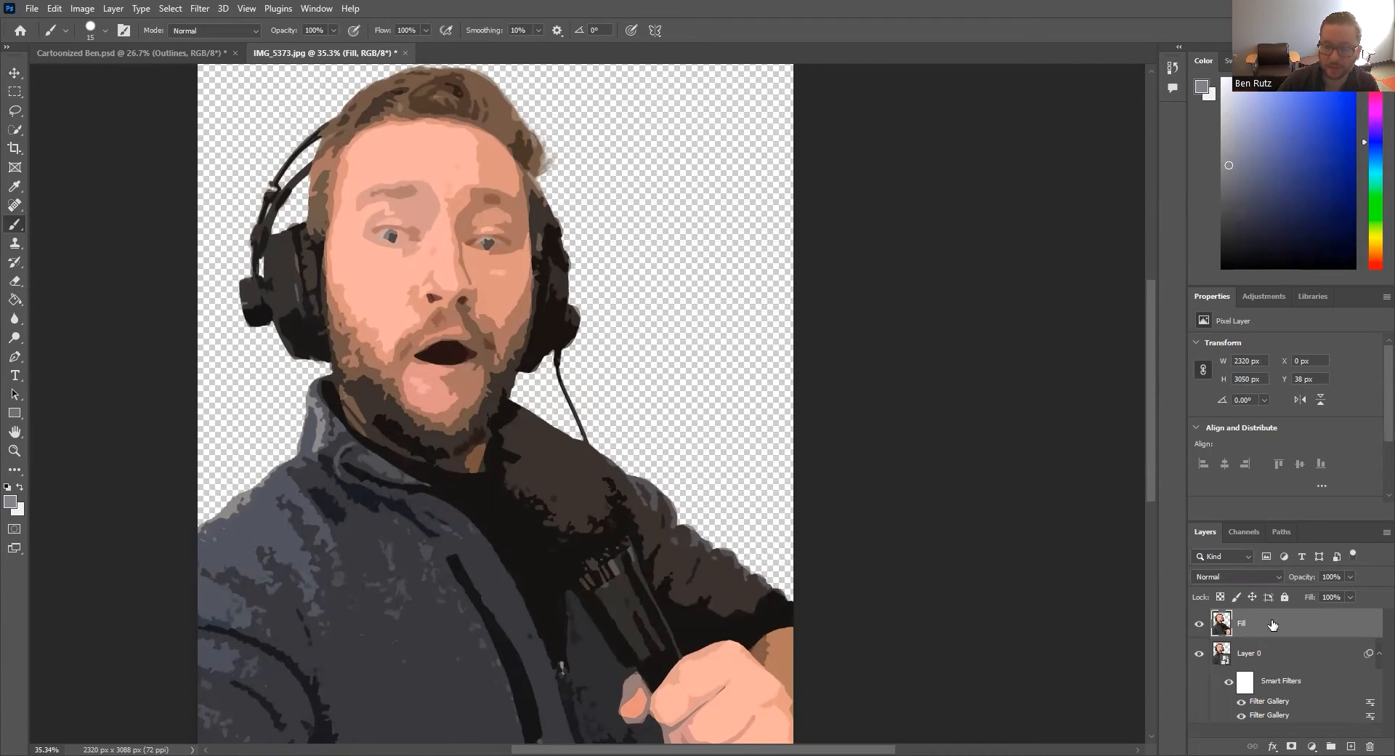
{"action": "double_click", "coordinate": [1242, 623]}
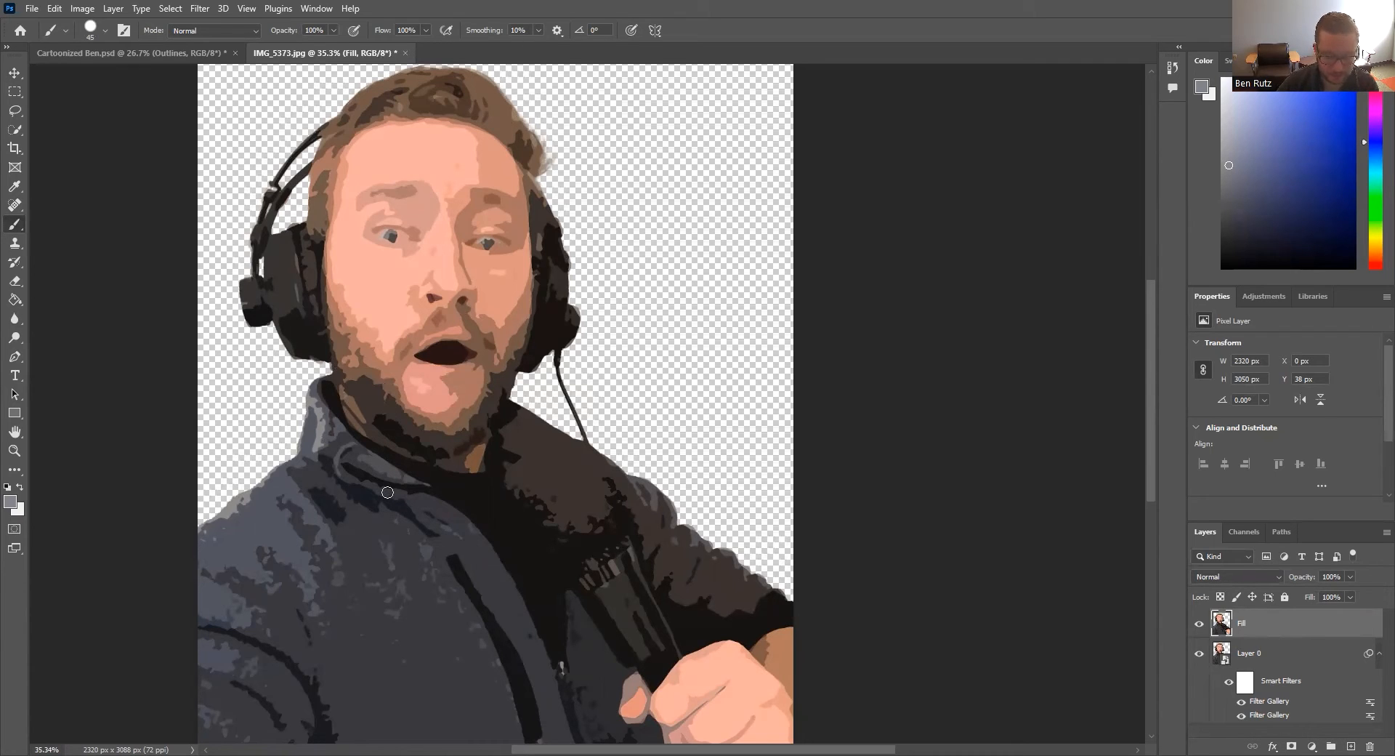
Step: Sample the jacket's dark grey and paint over the stray specks on its chest with the Brush tool
{"action": "key", "text": "i"}
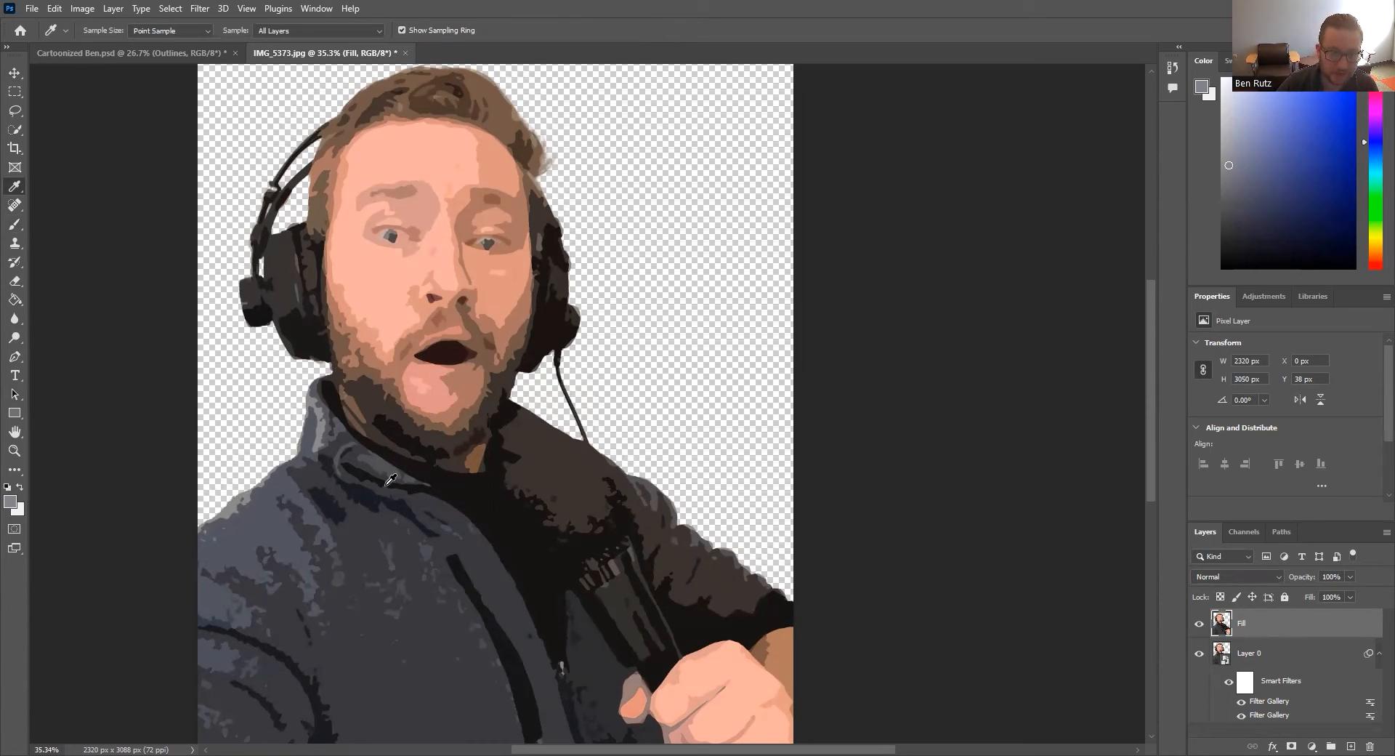
{"action": "key", "text": "b"}
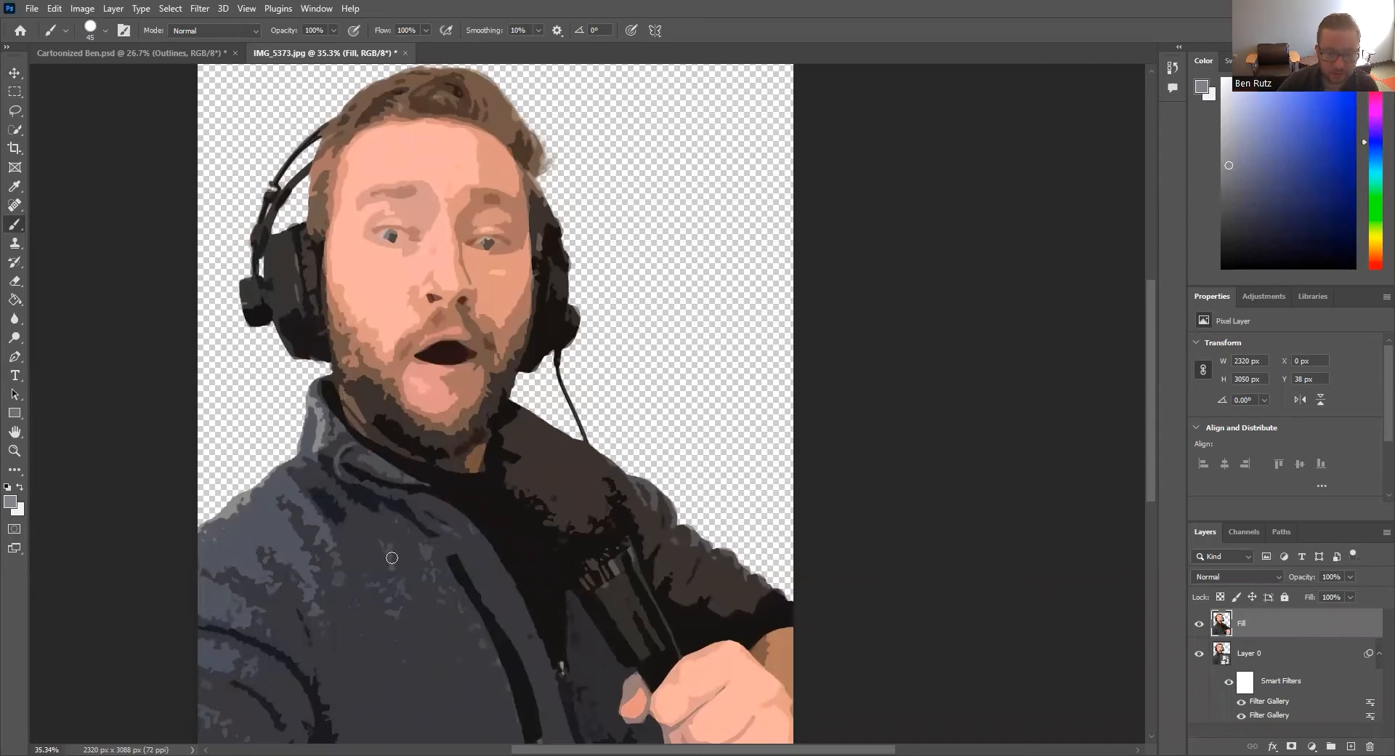
{"action": "key", "text": "i"}
{"action": "left_click", "coordinate": [378, 664]}
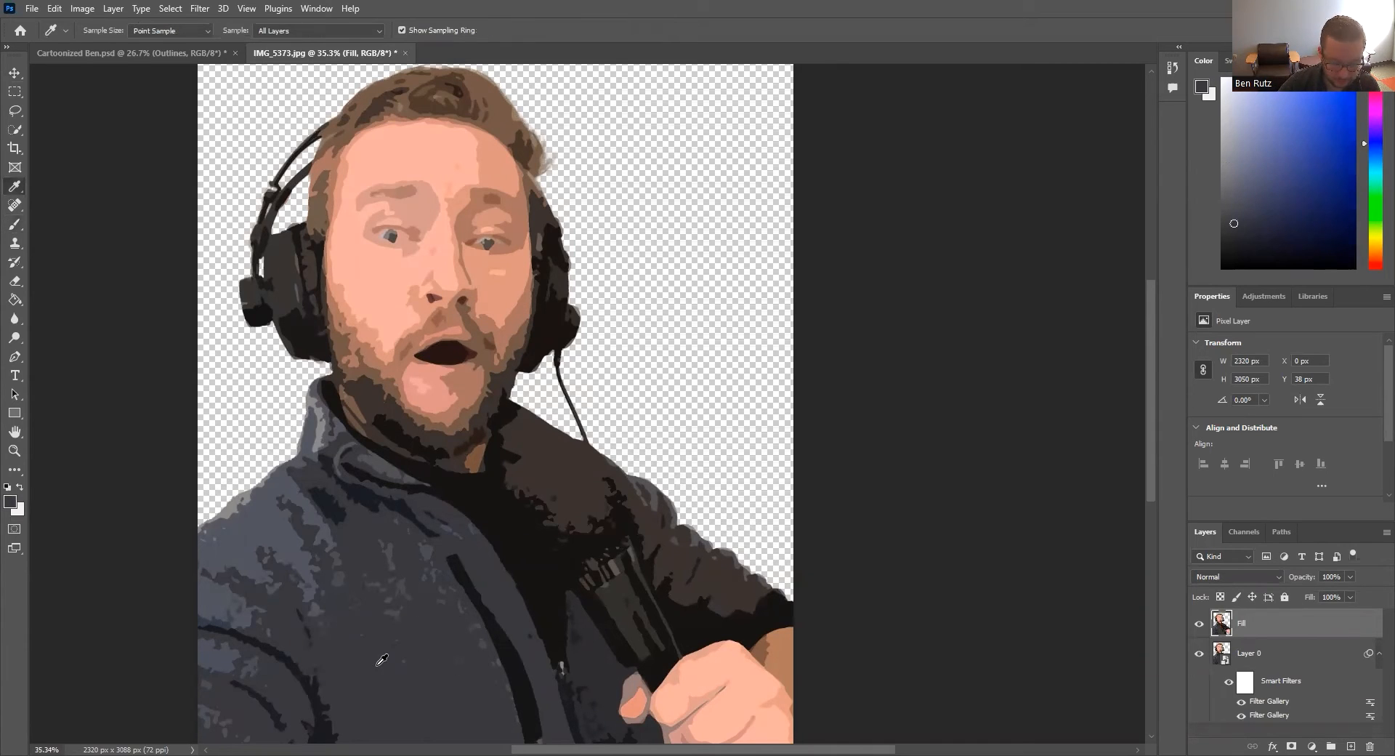
{"action": "key", "text": "b"}
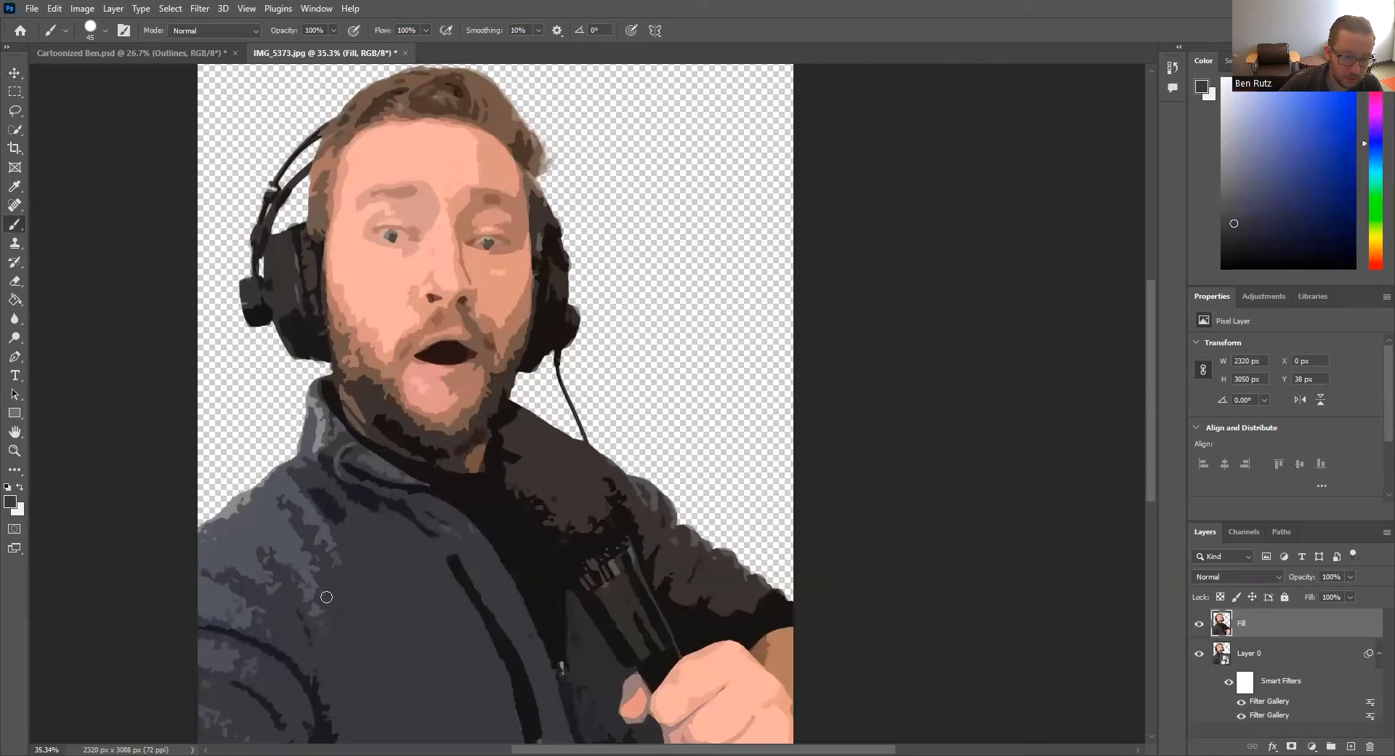
{"action": "left_click_drag", "start_coordinate": [322, 598], "coordinate": [315, 611]}
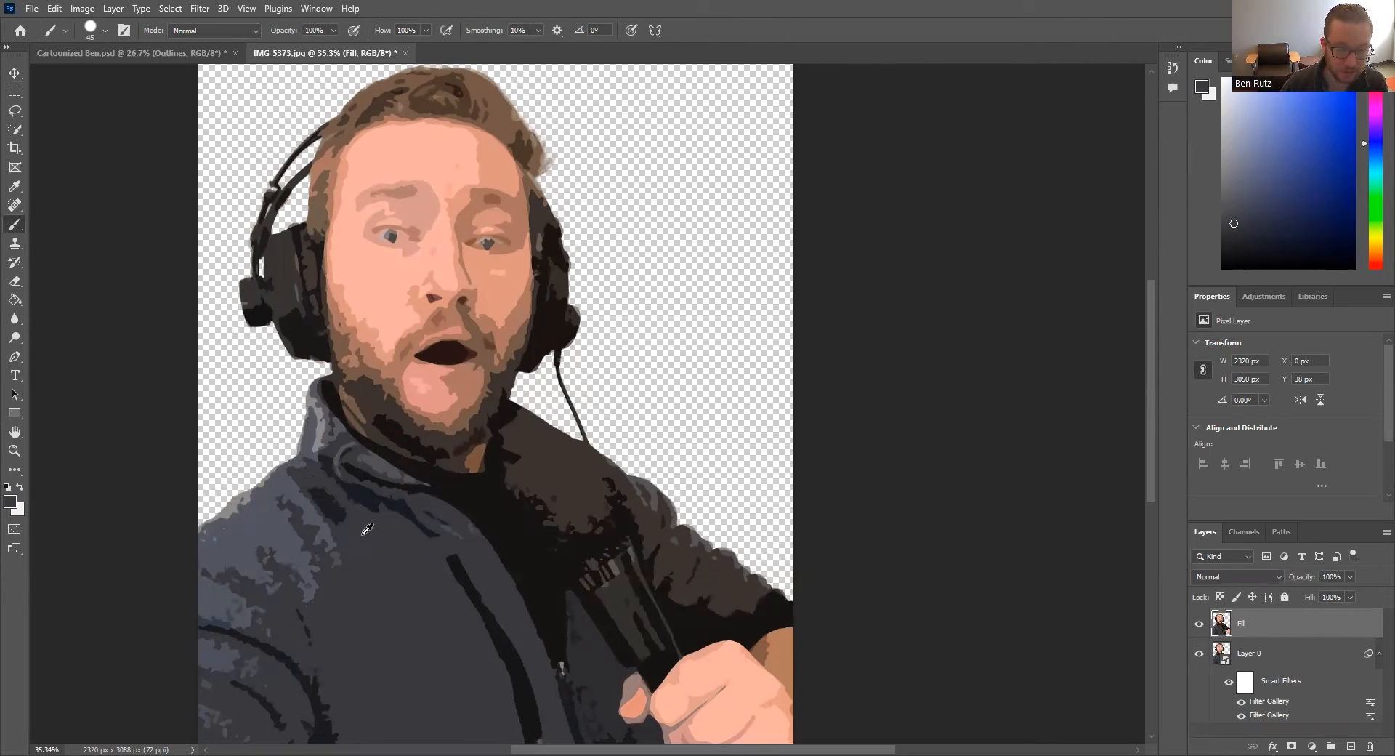
Step: Sample the lighter blue-grey of the jacket's shoulder and smooth the shoulder patches with the Brush tool
{"action": "key", "text": "i"}
{"action": "left_click", "coordinate": [277, 535]}
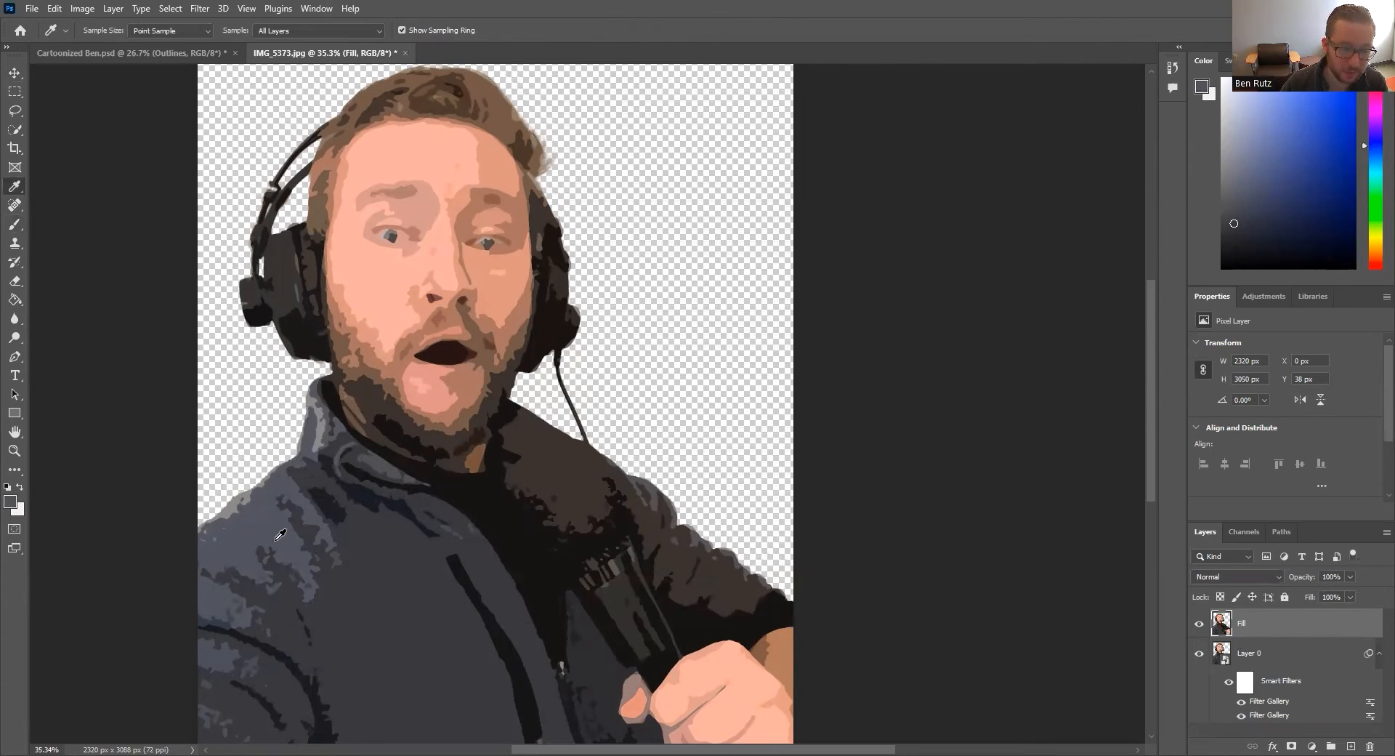
{"action": "key", "text": "b"}
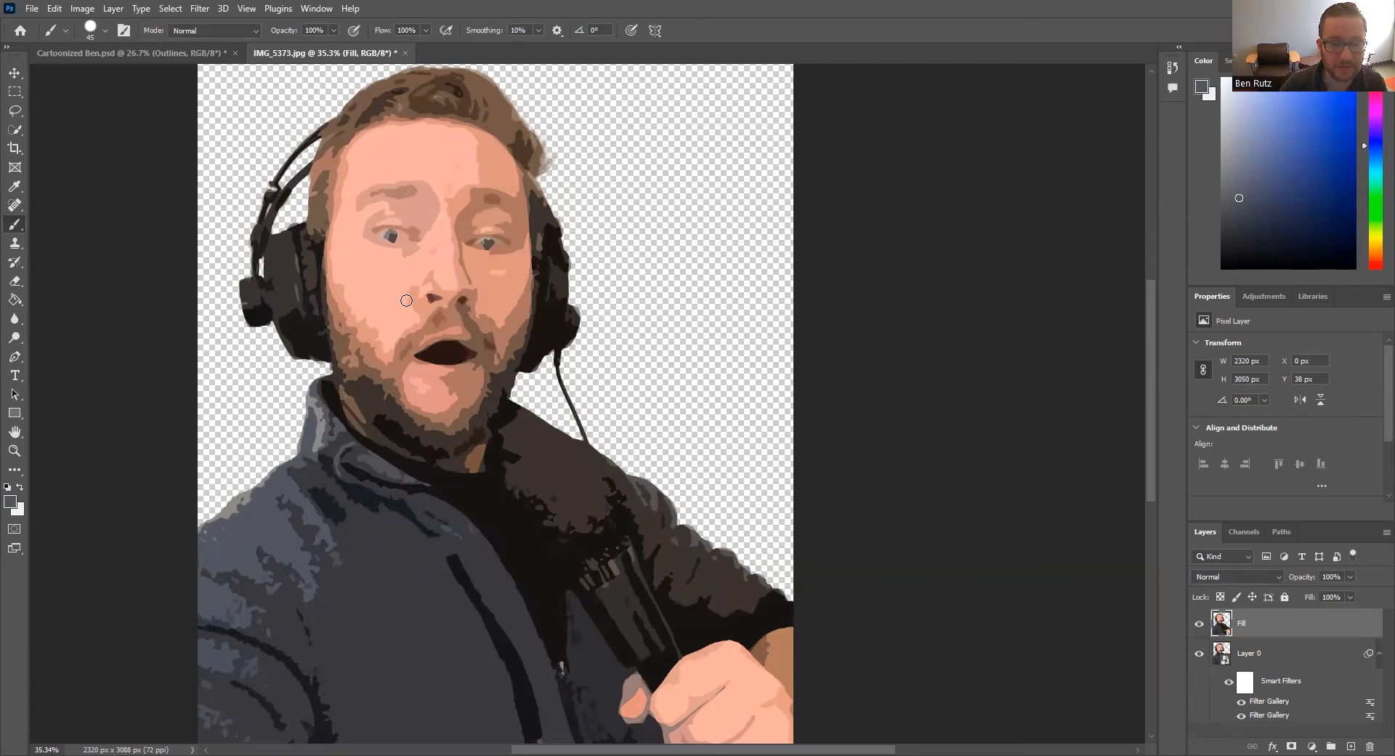
Step: Sample the pink skin tone on the chin and paint over the uneven patches below the mouth
{"action": "key", "text": "i"}
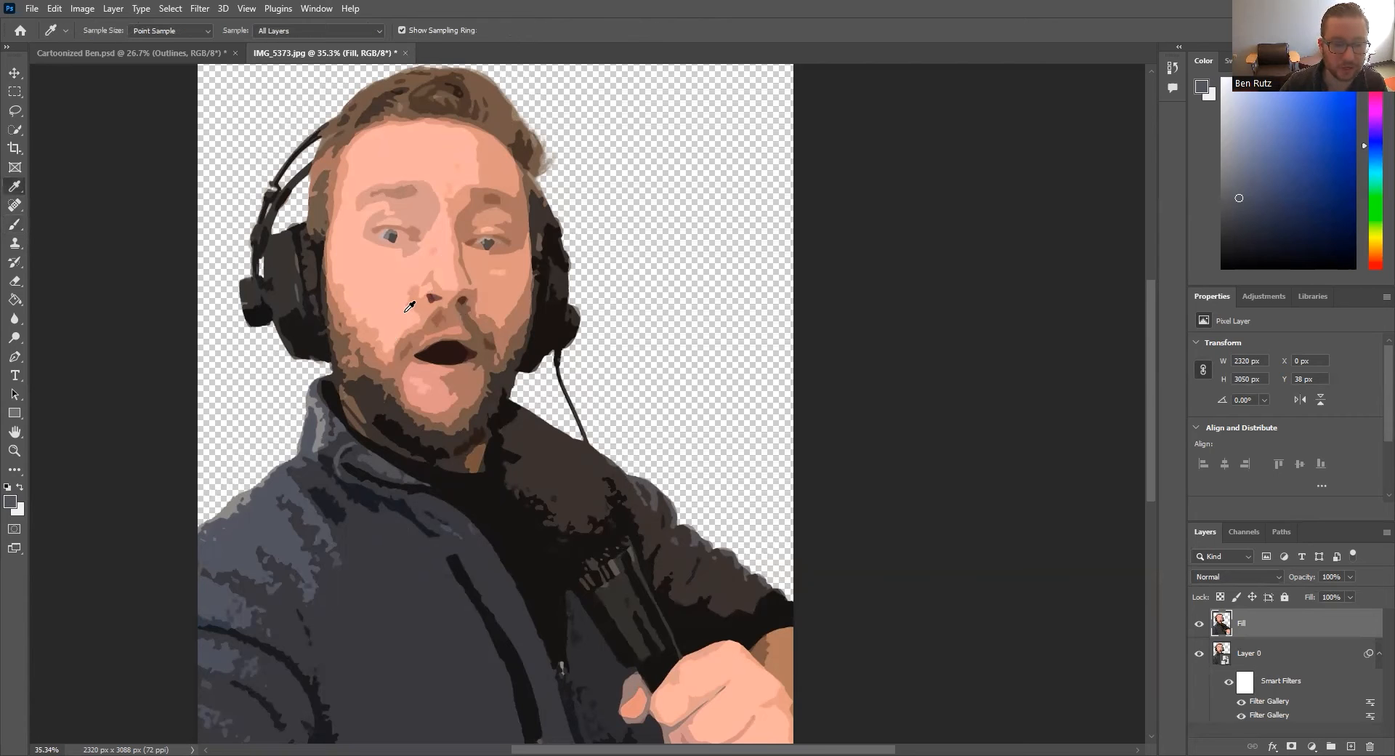
{"action": "left_click", "coordinate": [429, 392]}
{"action": "key", "text": "b"}
{"action": "left_click_drag", "start_coordinate": [424, 383], "coordinate": [409, 379]}
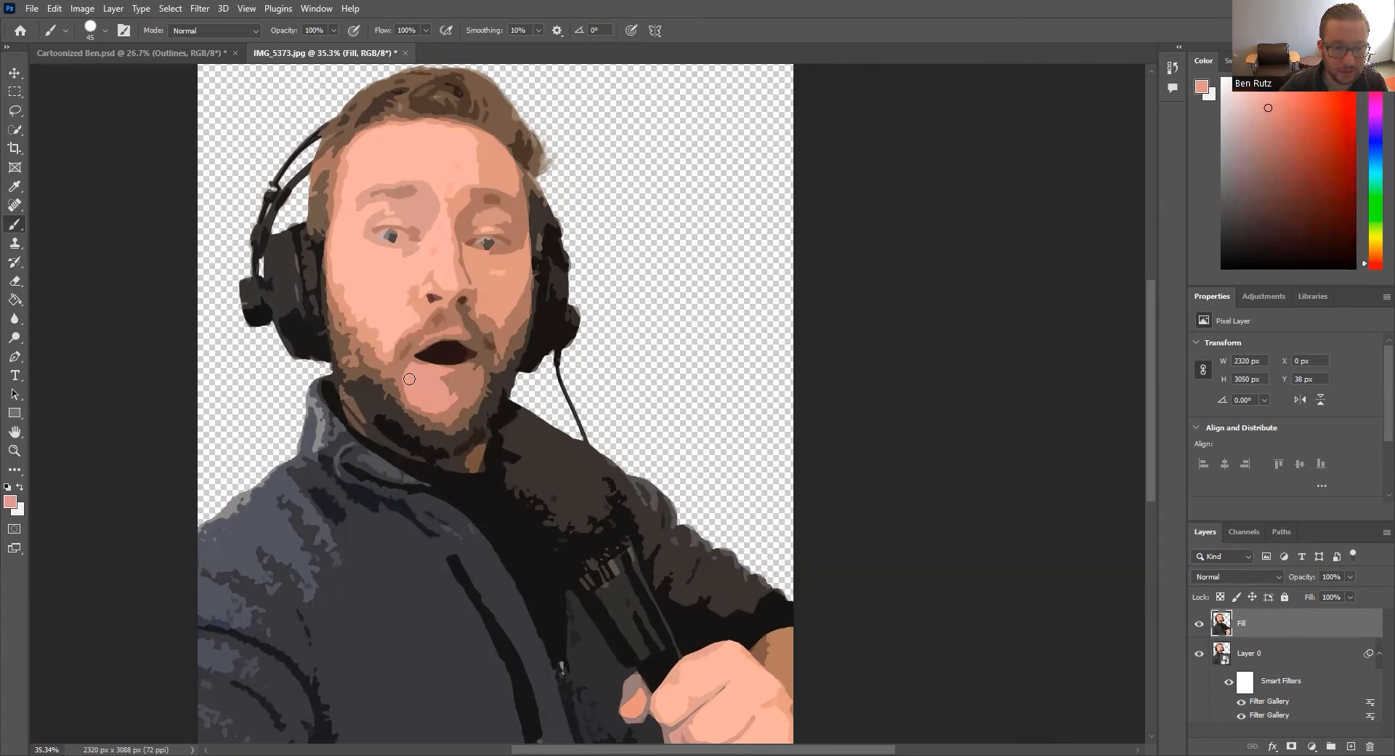
Step: Sample the light skin tone on the nose and brush over the patches along its bridge
{"action": "key", "text": "i"}
{"action": "left_click", "coordinate": [436, 289]}
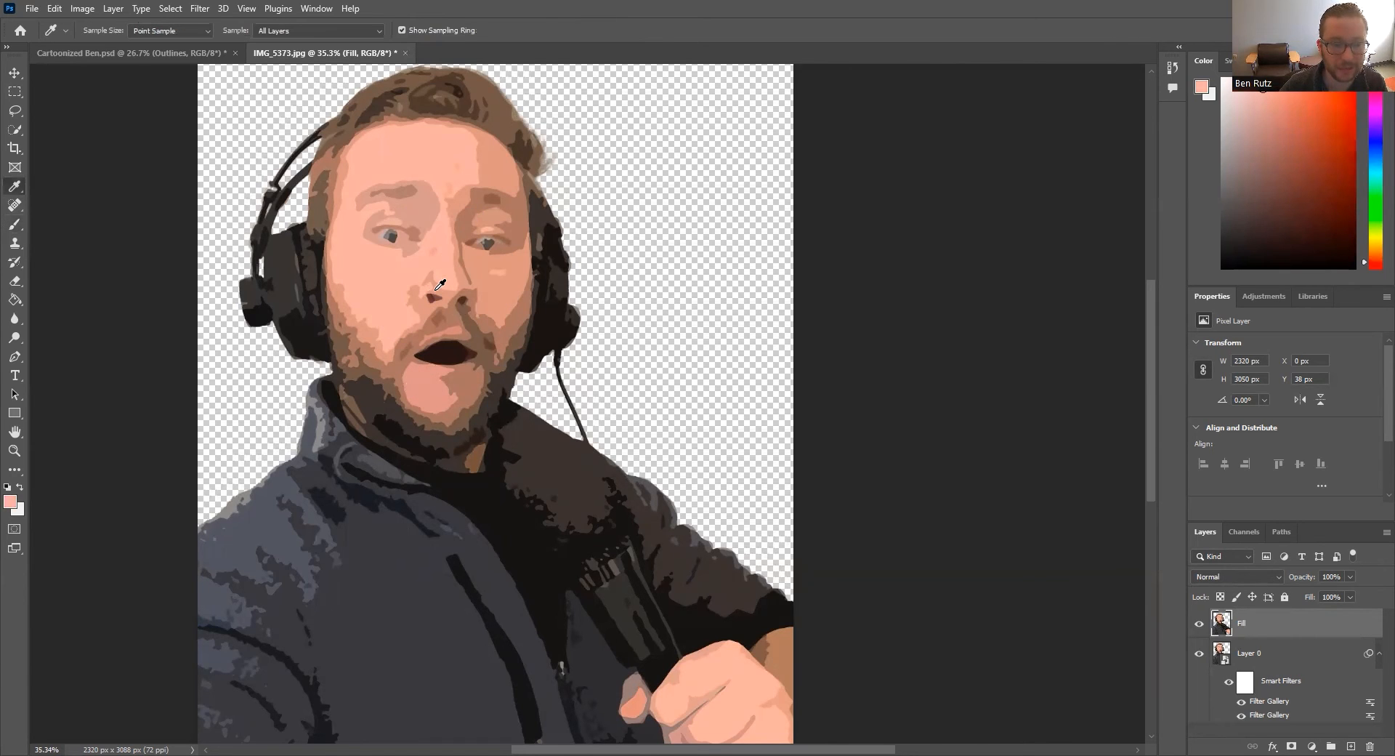
{"action": "key", "text": "b"}
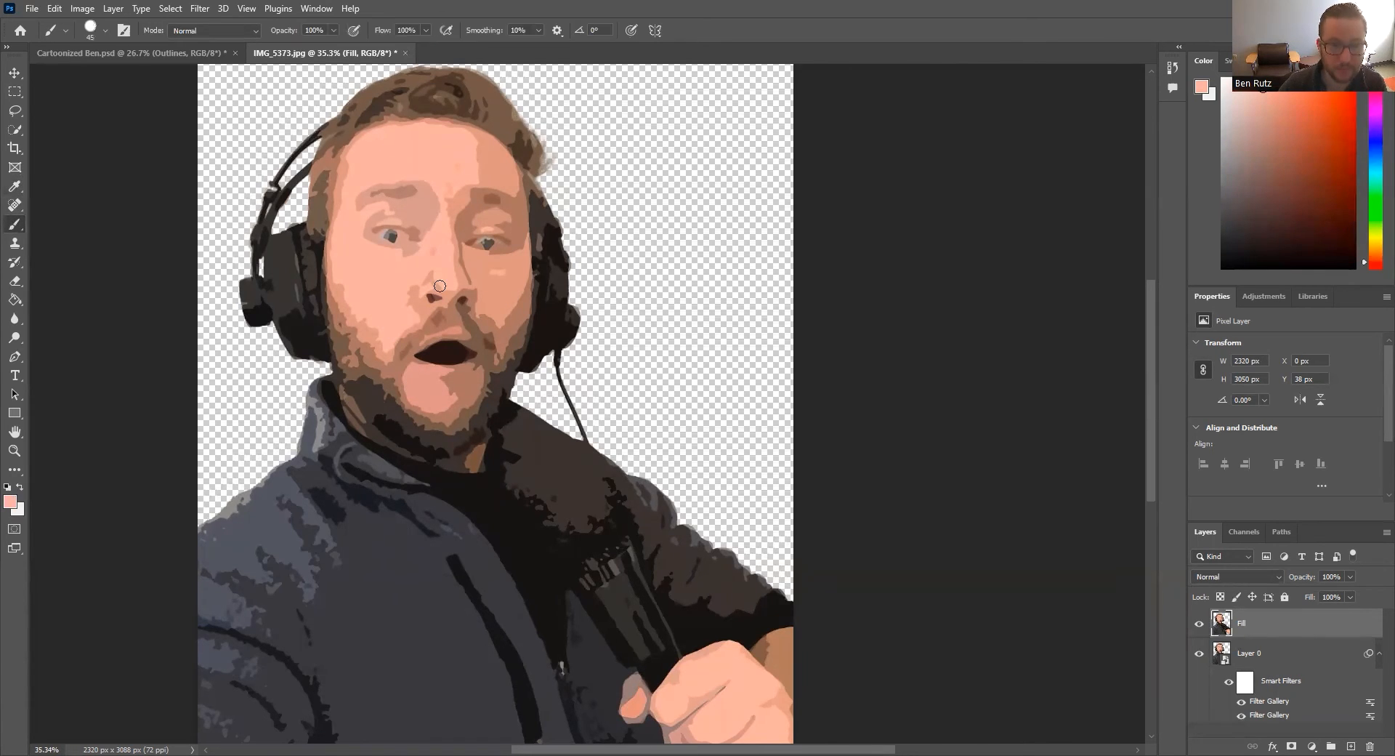
{"action": "mouse_move", "coordinate": [446, 252]}
{"action": "left_mouse_down"}
{"action": "mouse_move", "coordinate": [458, 282]}
{"action": "mouse_move", "coordinate": [451, 242]}
{"action": "mouse_move", "coordinate": [473, 277]}
{"action": "mouse_move", "coordinate": [451, 242]}
{"action": "left_mouse_up"}
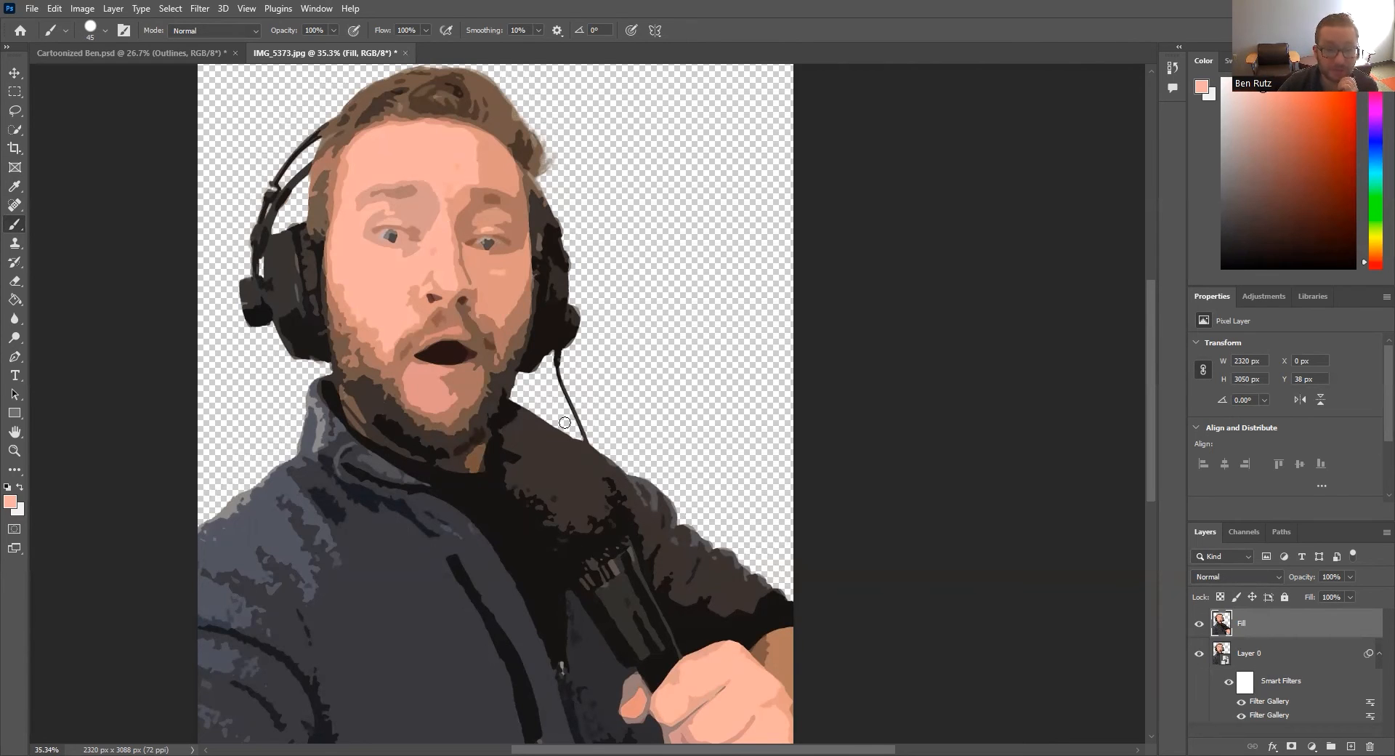
Step: Duplicate the Layer 0 smart object and name the copy Detail
{"action": "scroll", "coordinate": [564, 510], "scroll_direction": "down", "scroll_amount": 1}
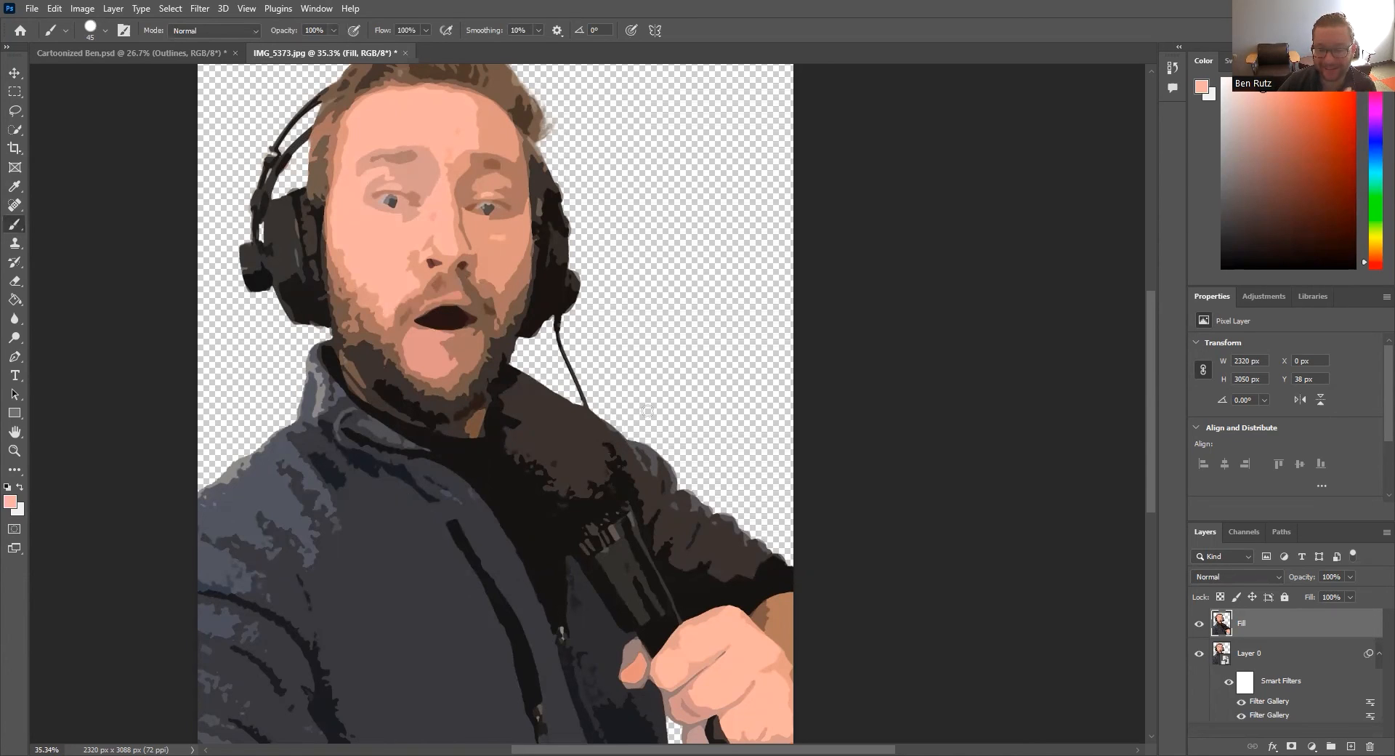
{"action": "left_click", "coordinate": [1249, 653]}
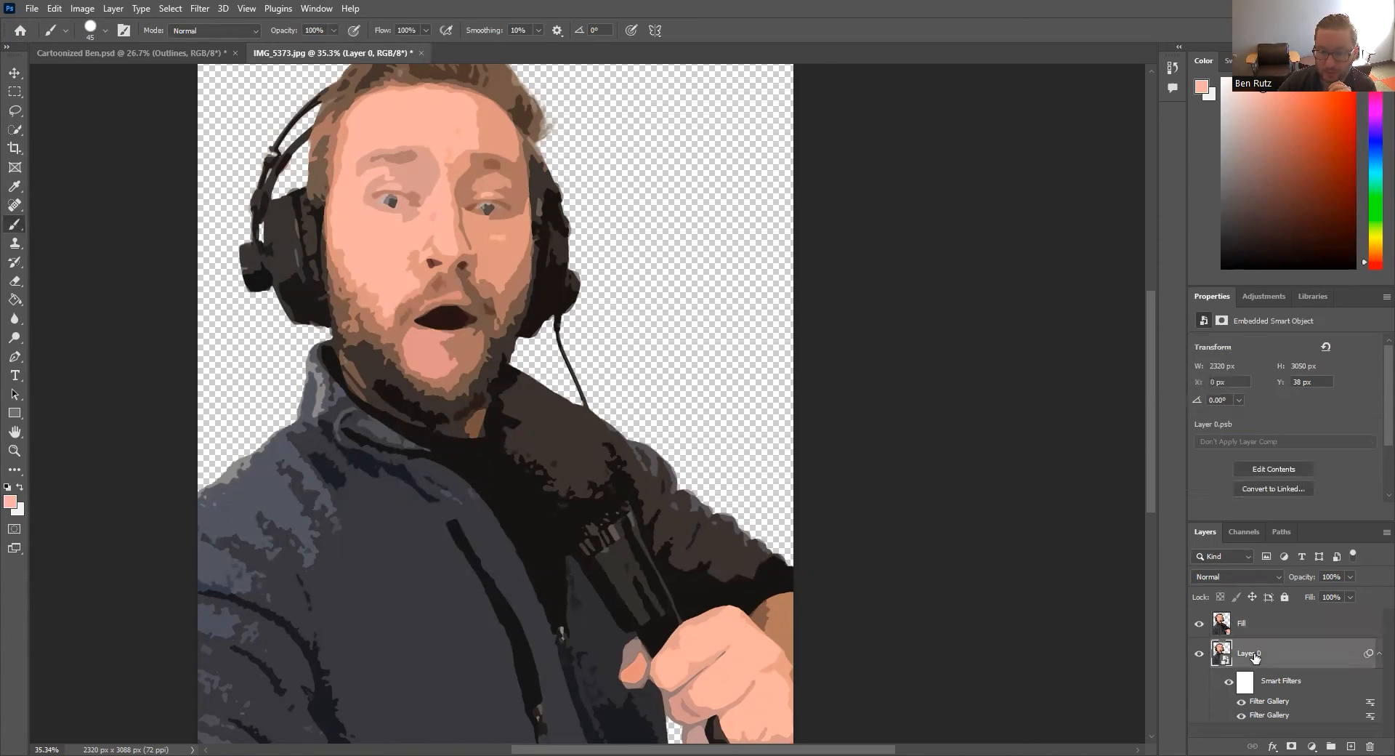
{"action": "right_click", "coordinate": [1266, 661]}
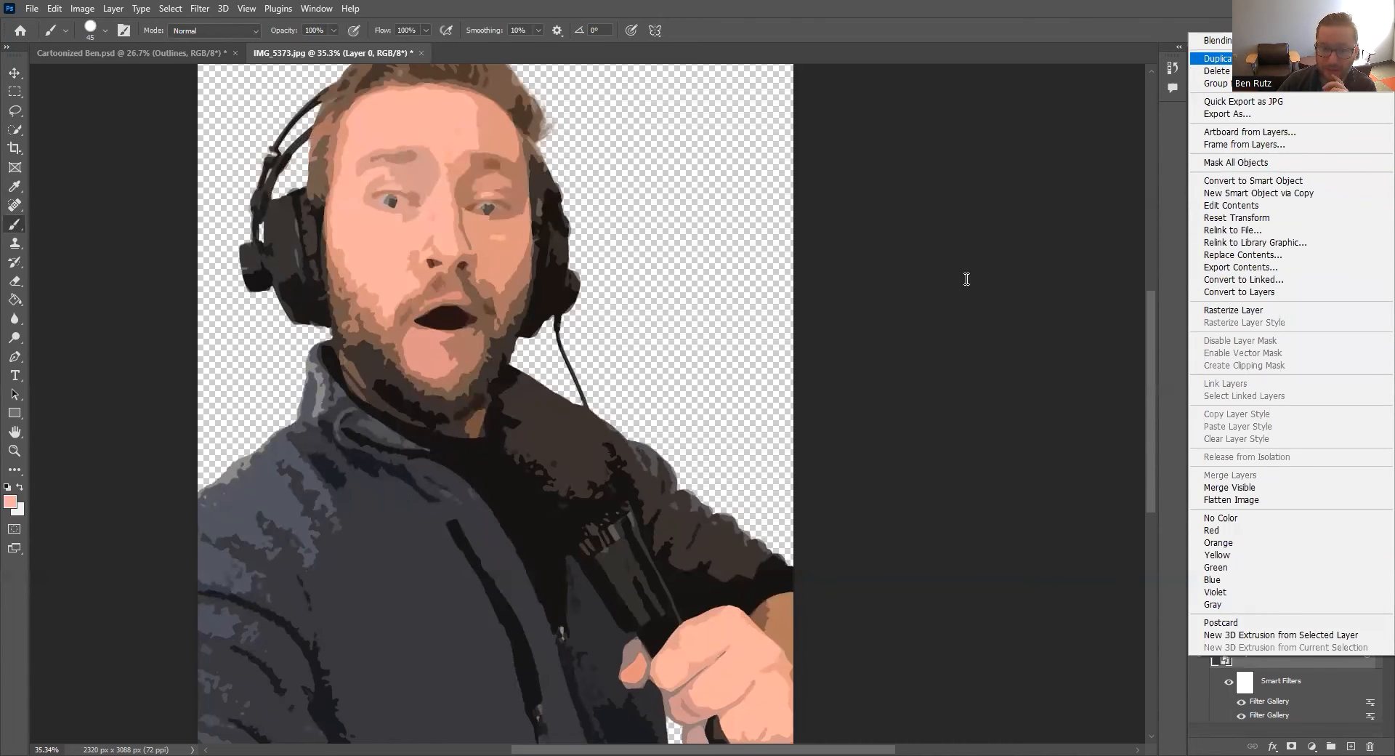
{"action": "key", "text": "Return"}
{"action": "type", "text": "O"}
{"action": "type", "text": "Det"}
{"action": "key", "text": "Return"}
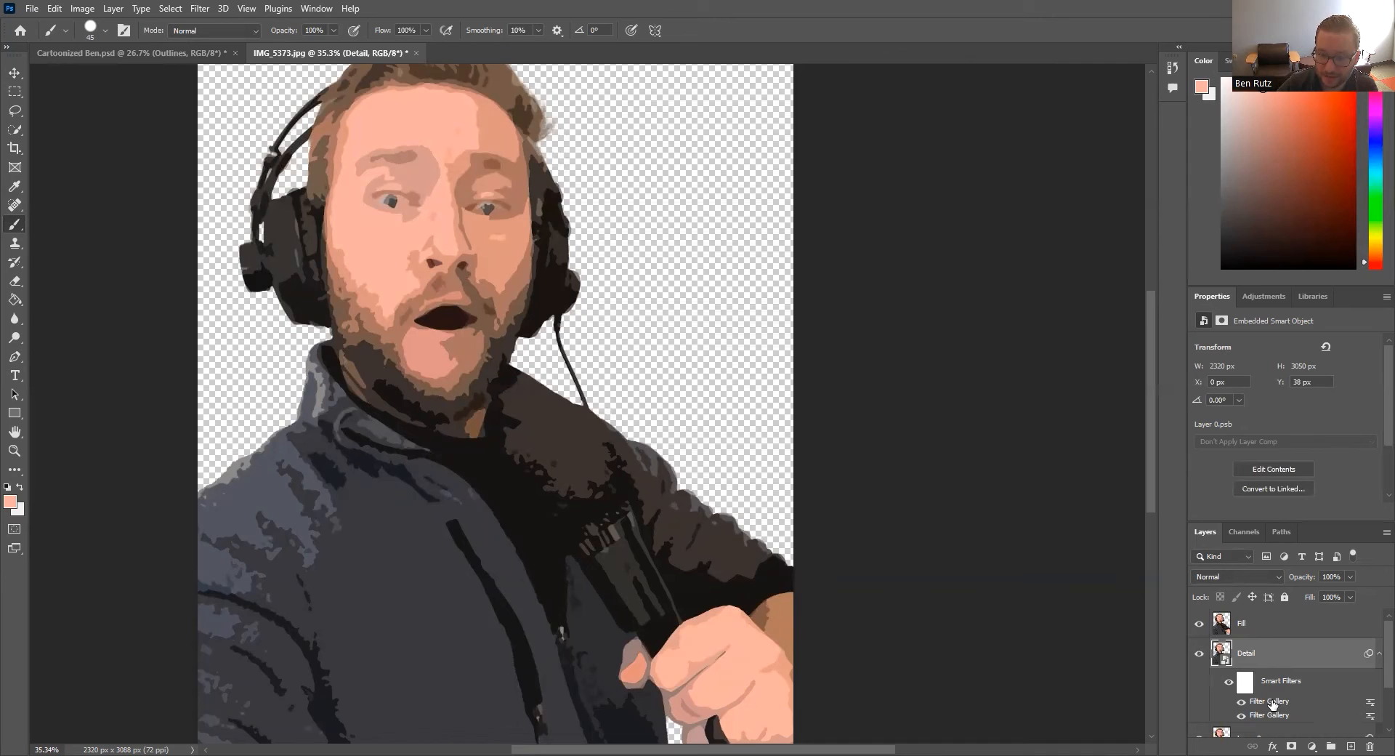
Step: Remove the smart filters from the Detail layer and move it above the Fill layer
{"action": "left_click_drag", "start_coordinate": [1366, 740], "coordinate": [1366, 740]}
{"action": "left_click_drag", "start_coordinate": [1261, 649], "coordinate": [1264, 619]}
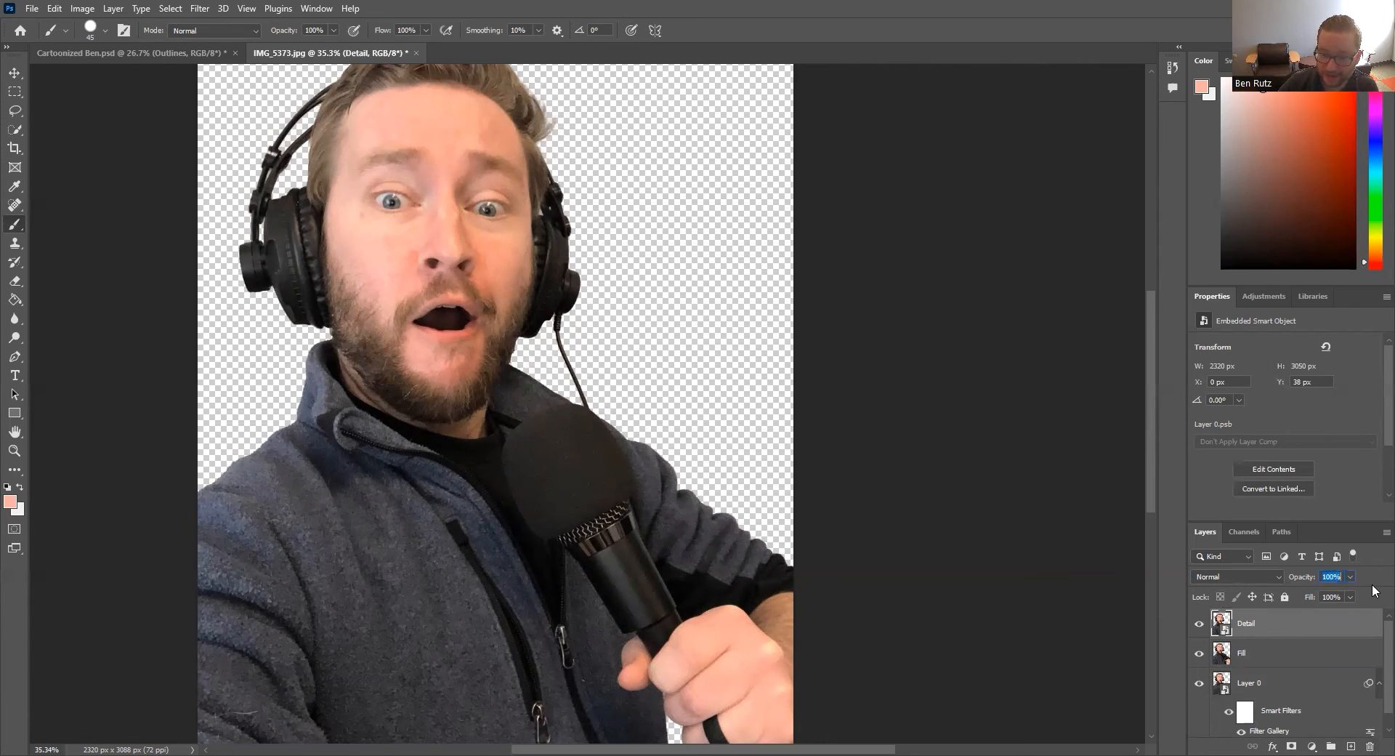
Step: Lower the Detail layer's opacity to 20% so the original photo blends subtly over the cartoon fill
{"action": "left_click", "coordinate": [1348, 578]}
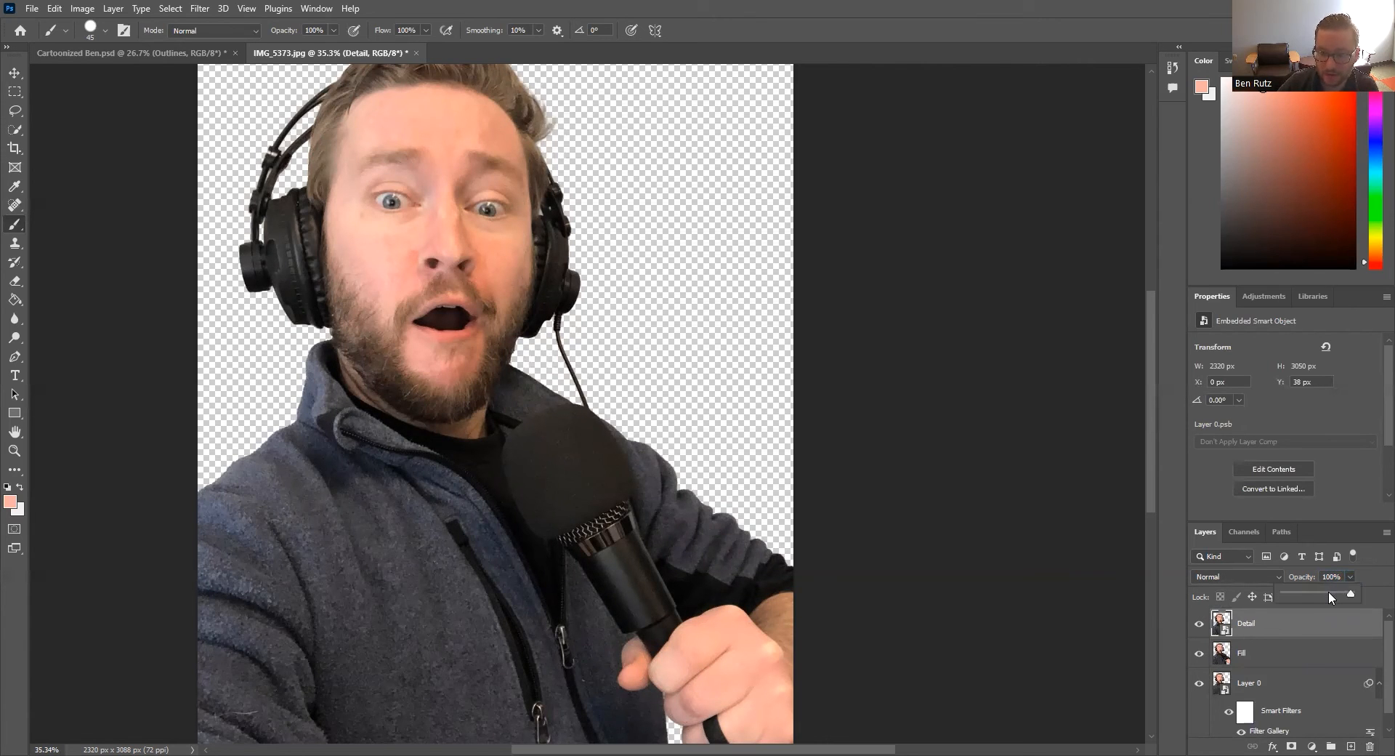
{"action": "left_click_drag", "start_coordinate": [1328, 591], "coordinate": [1300, 599]}
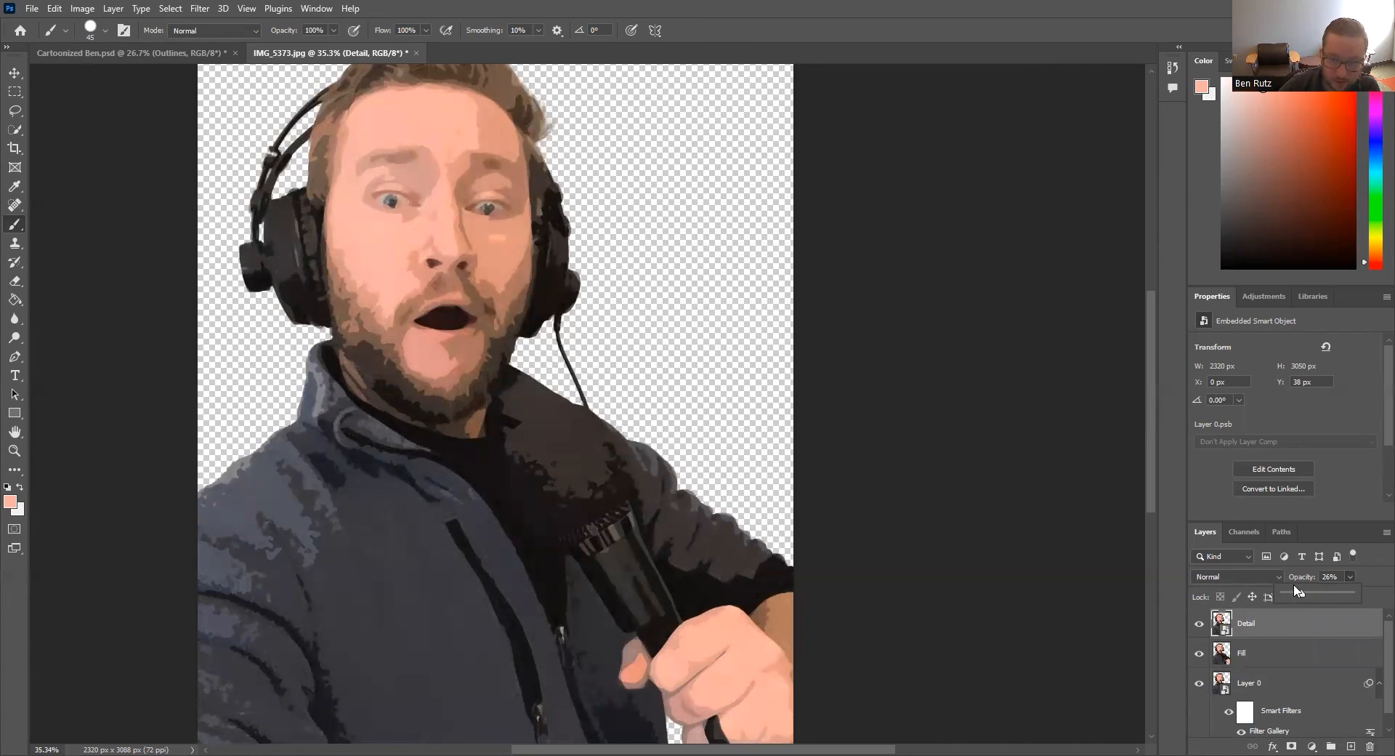
{"action": "left_click_drag", "start_coordinate": [1302, 593], "coordinate": [1306, 593]}
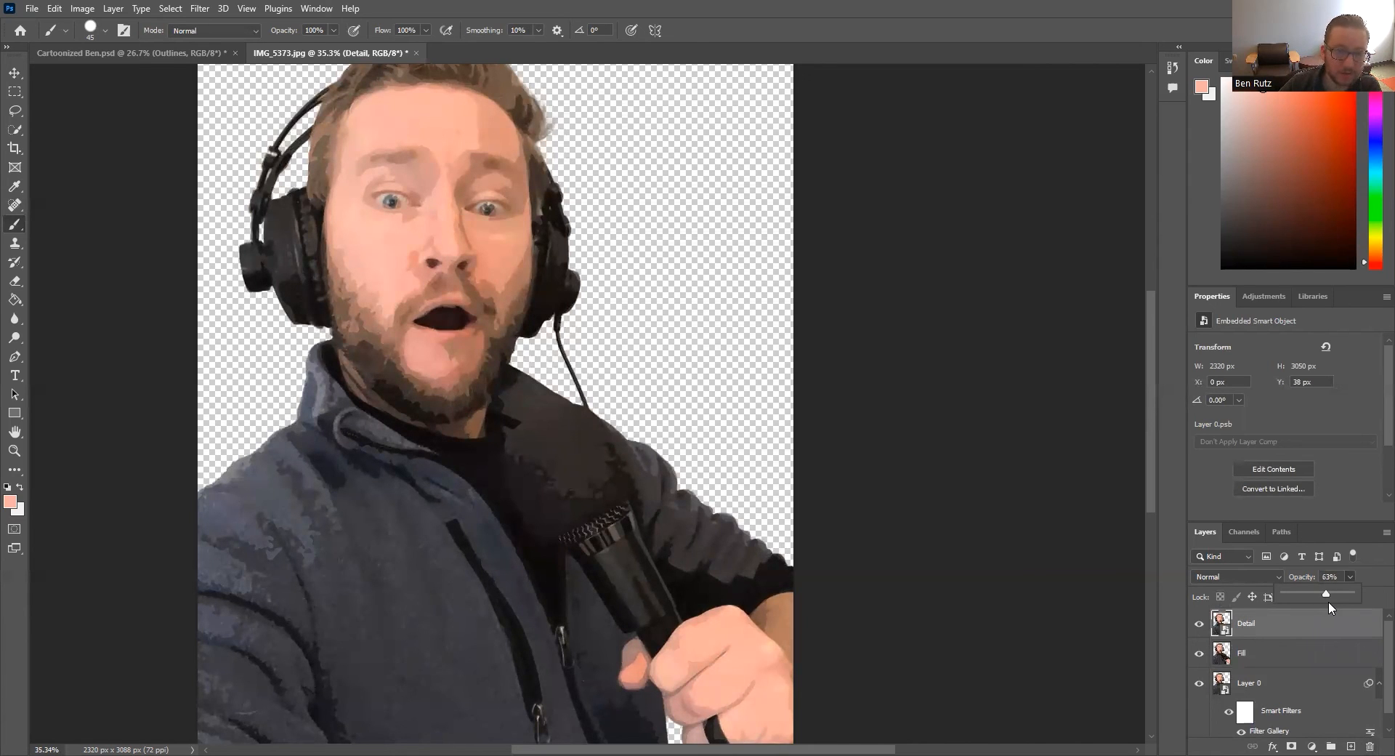
{"action": "left_click_drag", "start_coordinate": [1326, 597], "coordinate": [1298, 597]}
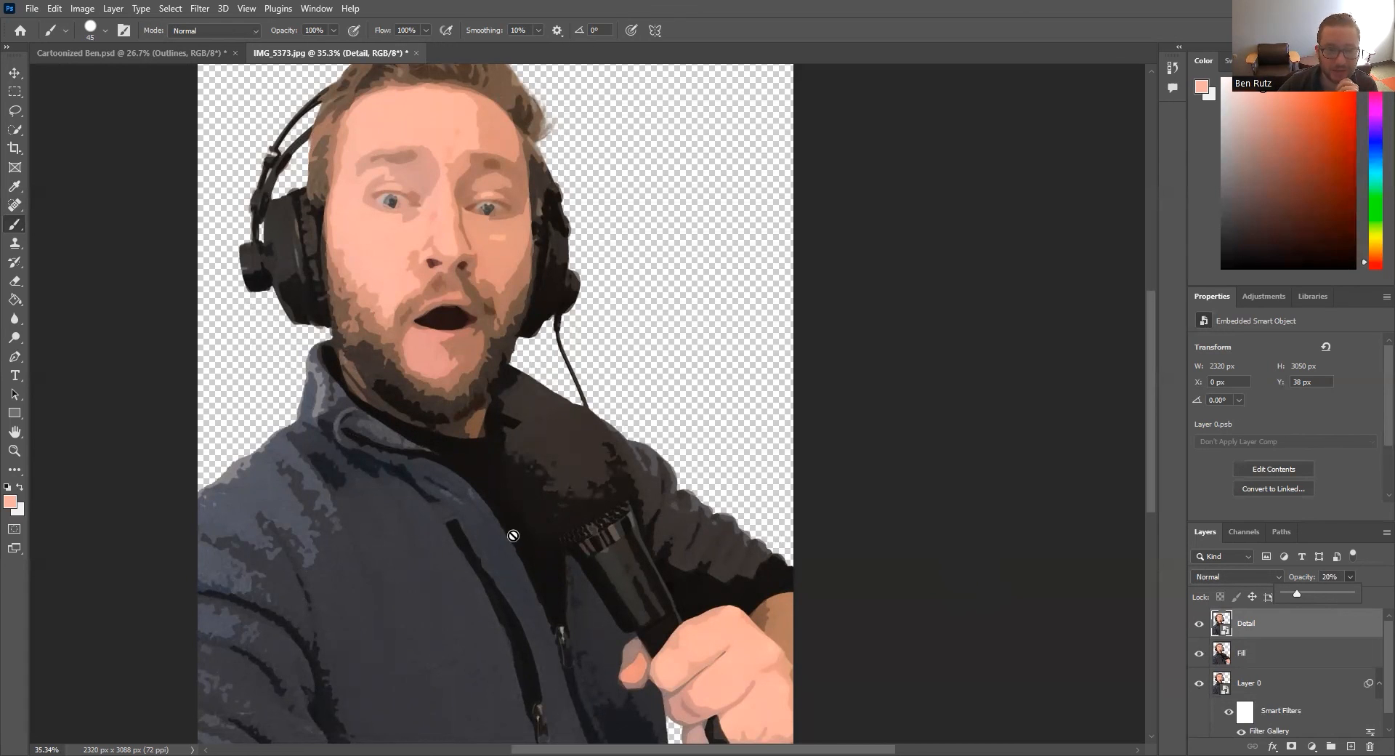
Step: Create a new empty layer above the Detail layer, keeping the default settings
{"action": "scroll", "coordinate": [513, 528], "scroll_direction": "up", "scroll_amount": 3}
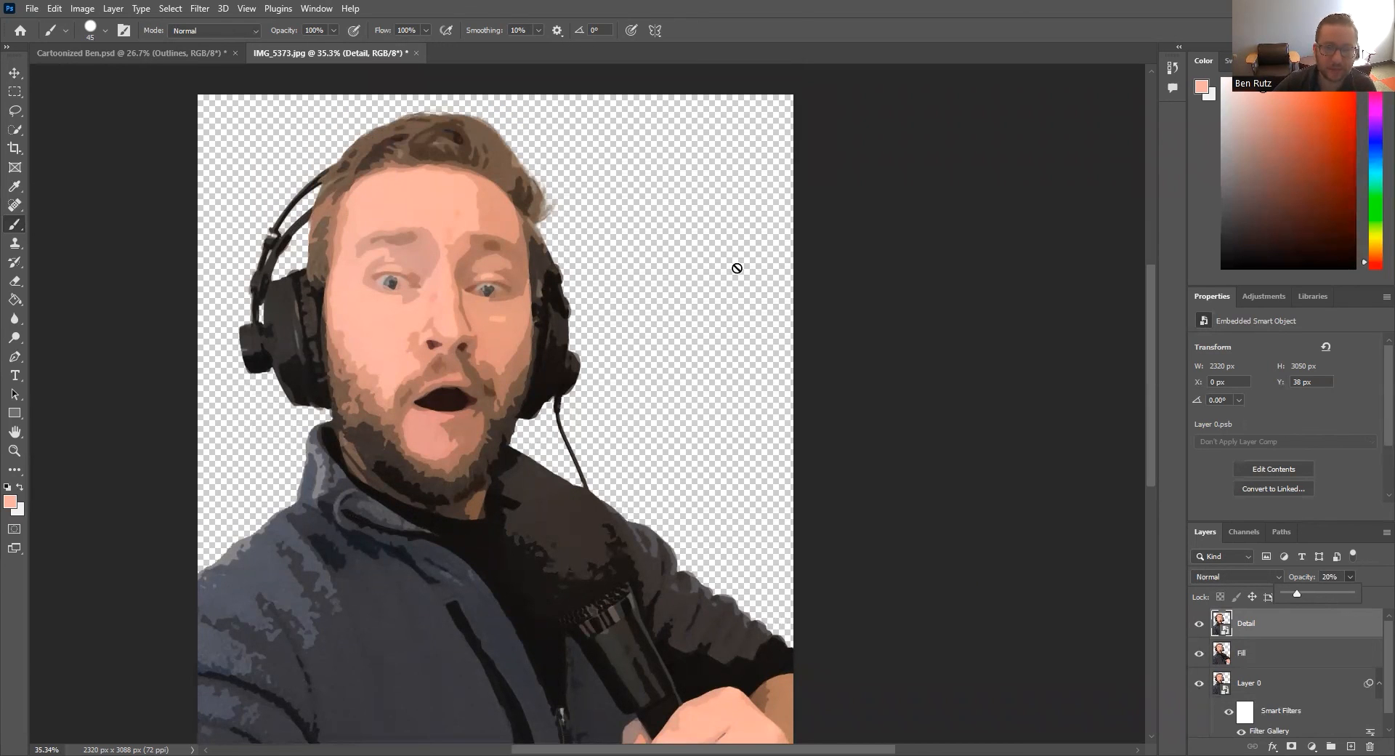
{"action": "left_click", "coordinate": [119, 10]}
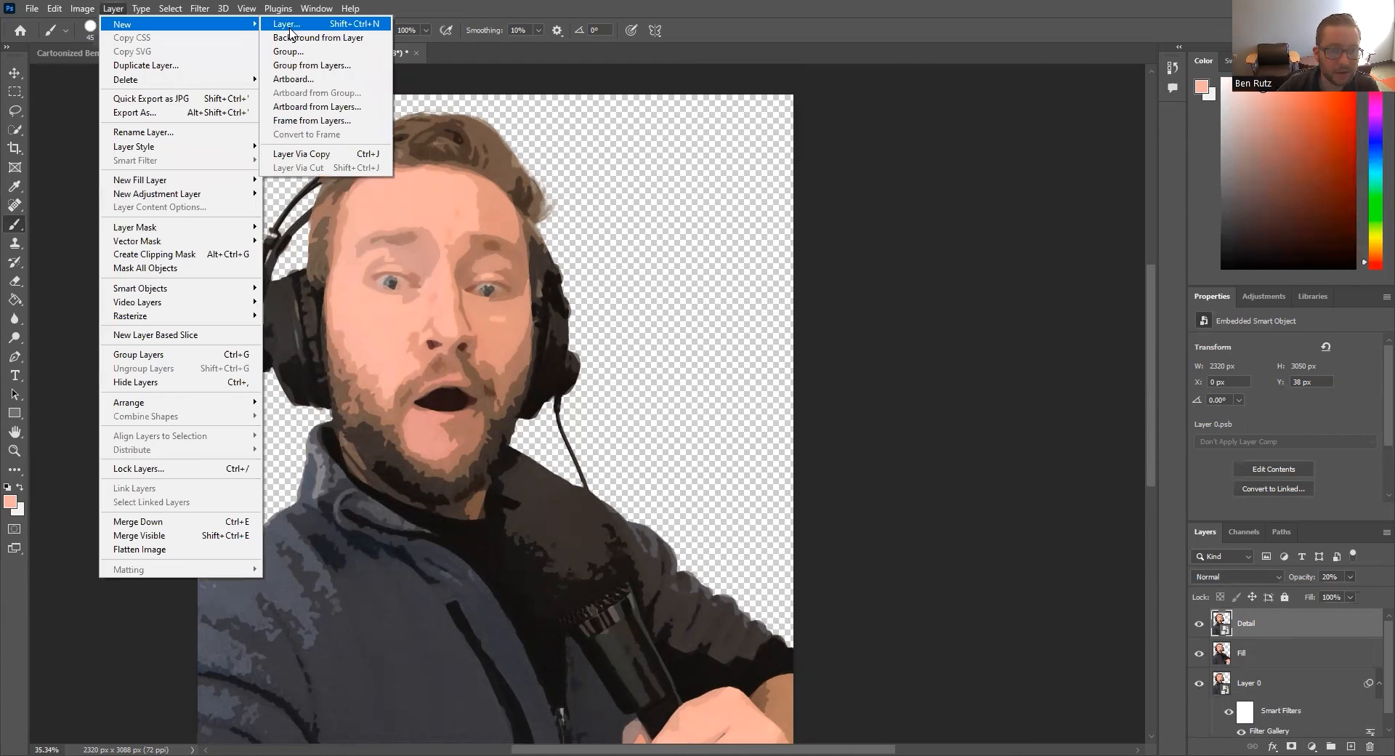
{"action": "left_click", "coordinate": [287, 24]}
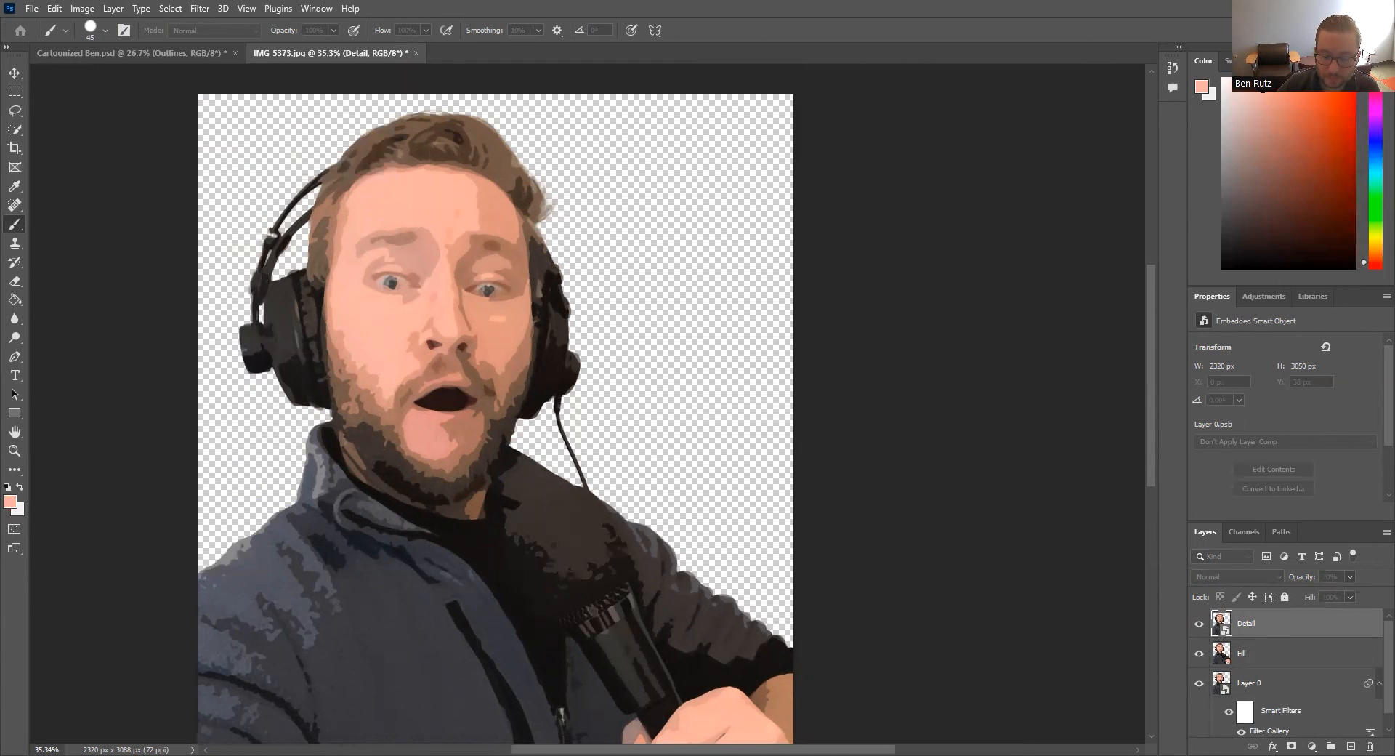
{"action": "left_click", "coordinate": [1126, 513]}
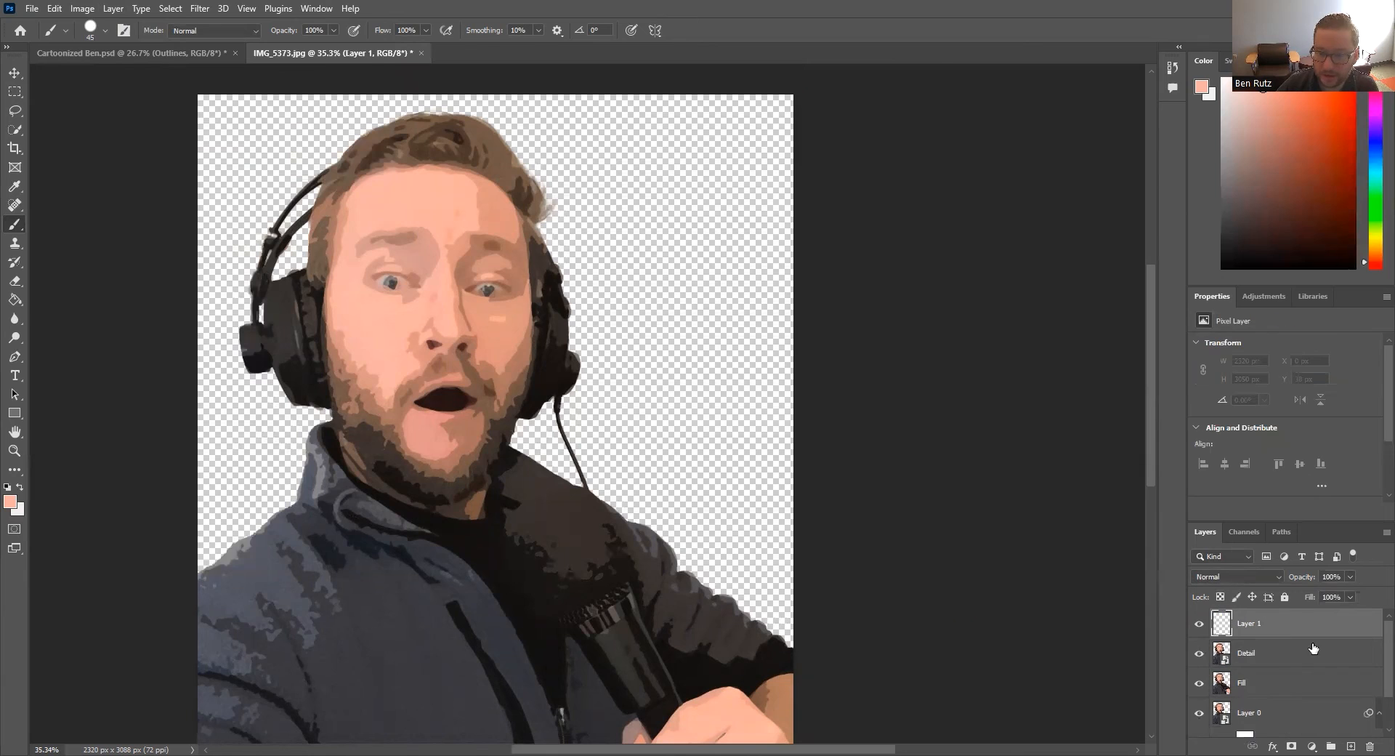
Step: Choose a bright red foreground colour and fill the new empty layer with it using the Paint Bucket tool
{"action": "left_click", "coordinate": [15, 304]}
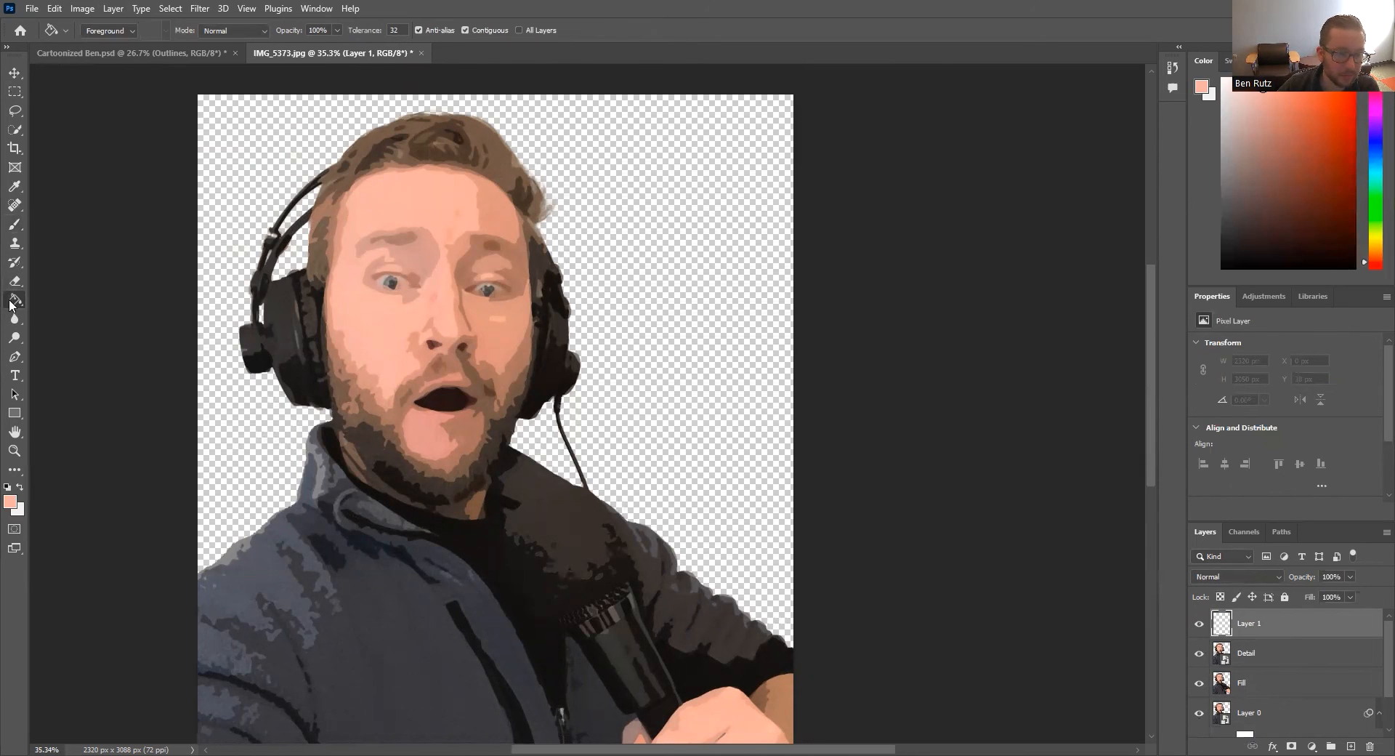
{"action": "key", "text": "i"}
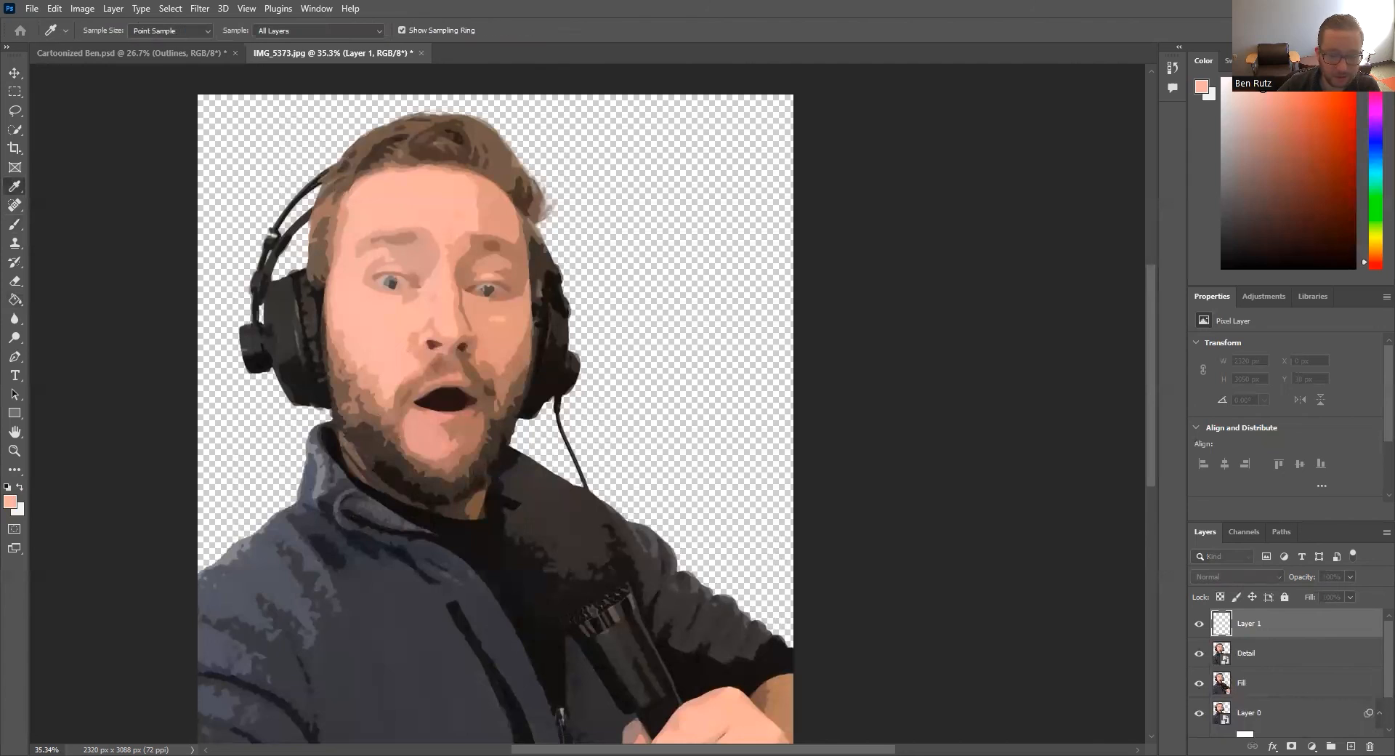
{"action": "key", "text": "g"}
{"action": "left_click", "coordinate": [698, 359]}
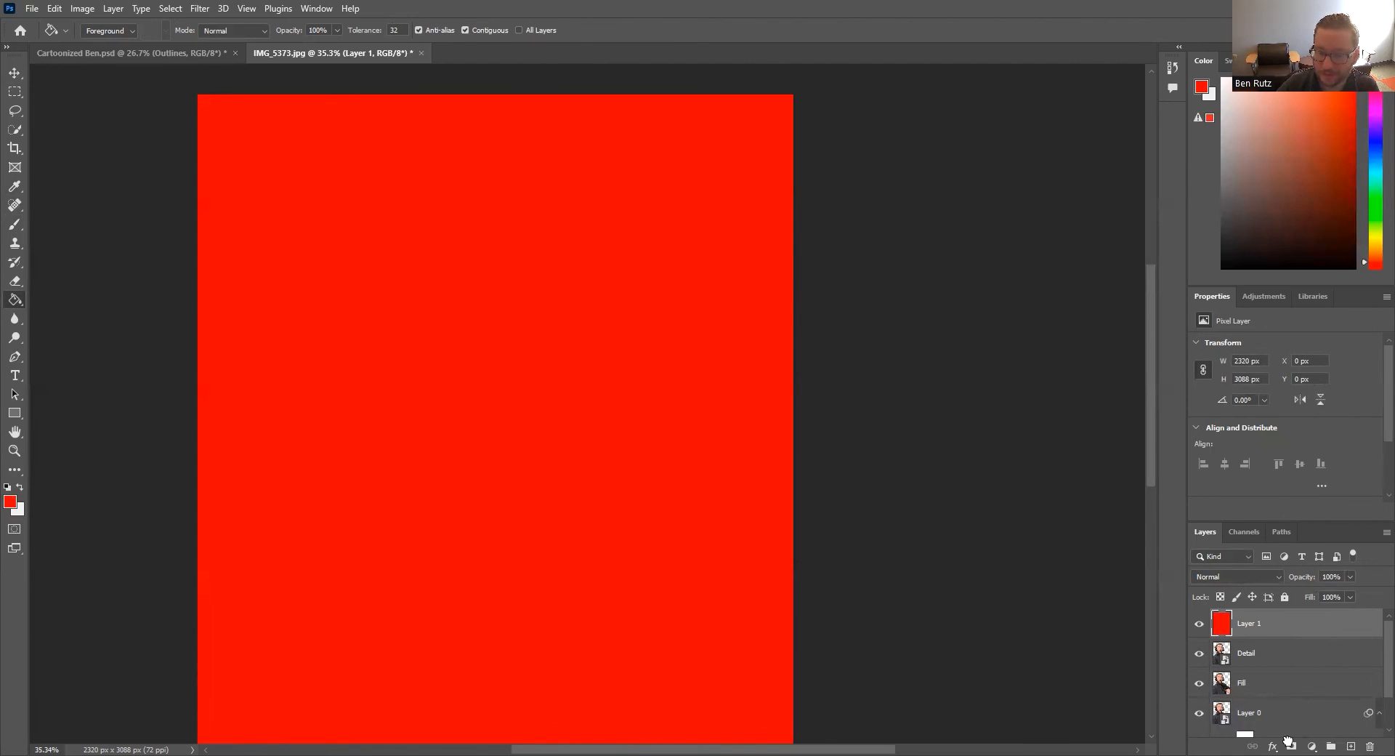
Step: Move the red layer beneath Layer 0 as the background and collapse Layer 0's smart filter list
{"action": "left_click_drag", "start_coordinate": [1272, 739], "coordinate": [1272, 742]}
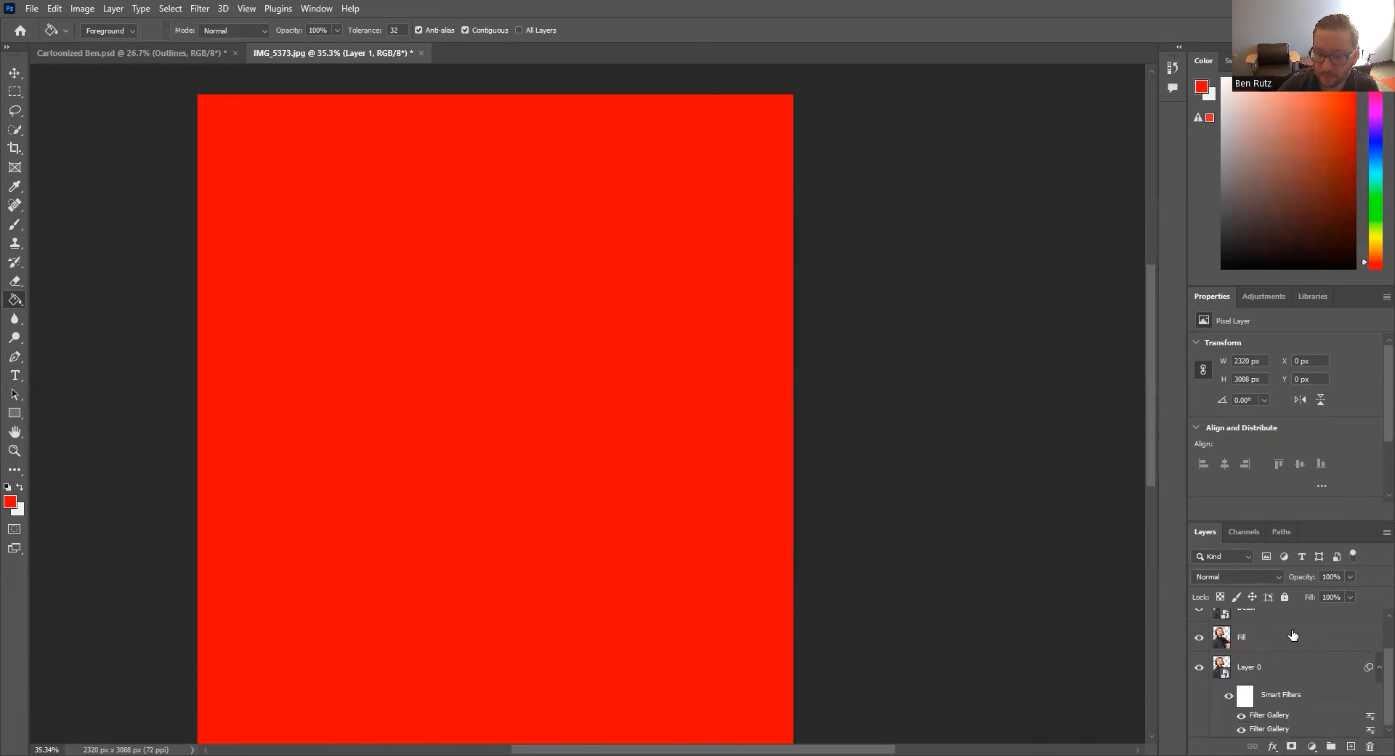
{"action": "left_click_drag", "start_coordinate": [1292, 636], "coordinate": [1275, 636]}
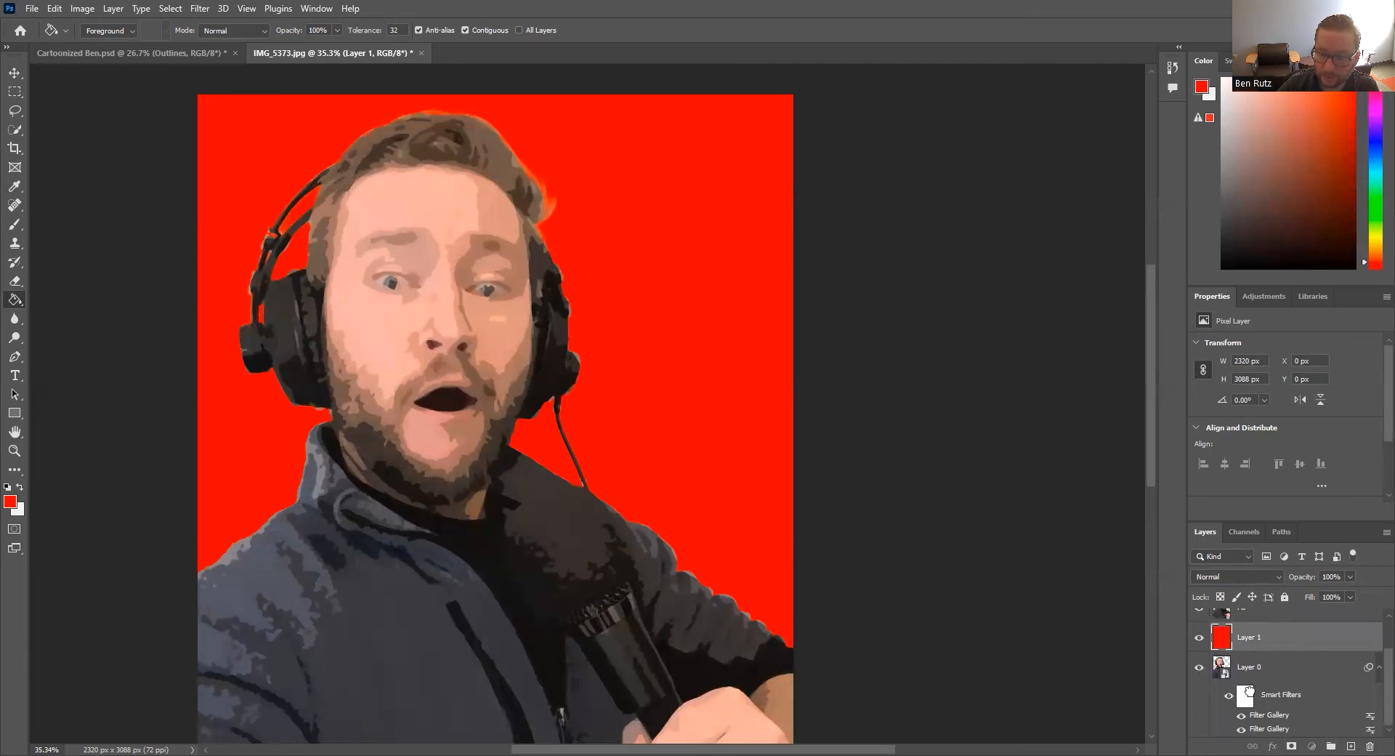
{"action": "left_click", "coordinate": [1379, 667]}
{"action": "left_click_drag", "start_coordinate": [1270, 694], "coordinate": [1262, 725]}
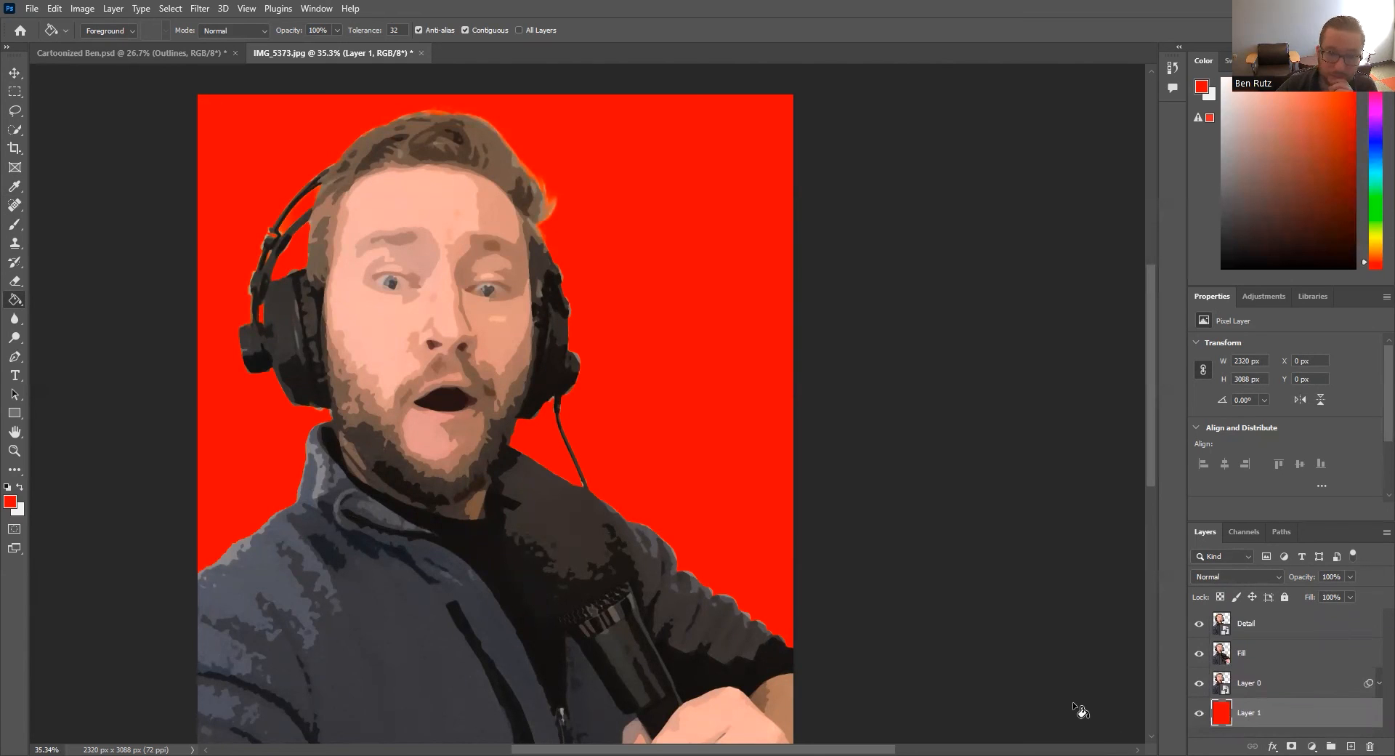
{"action": "scroll", "coordinate": [697, 551], "scroll_direction": "down", "scroll_amount": 2}
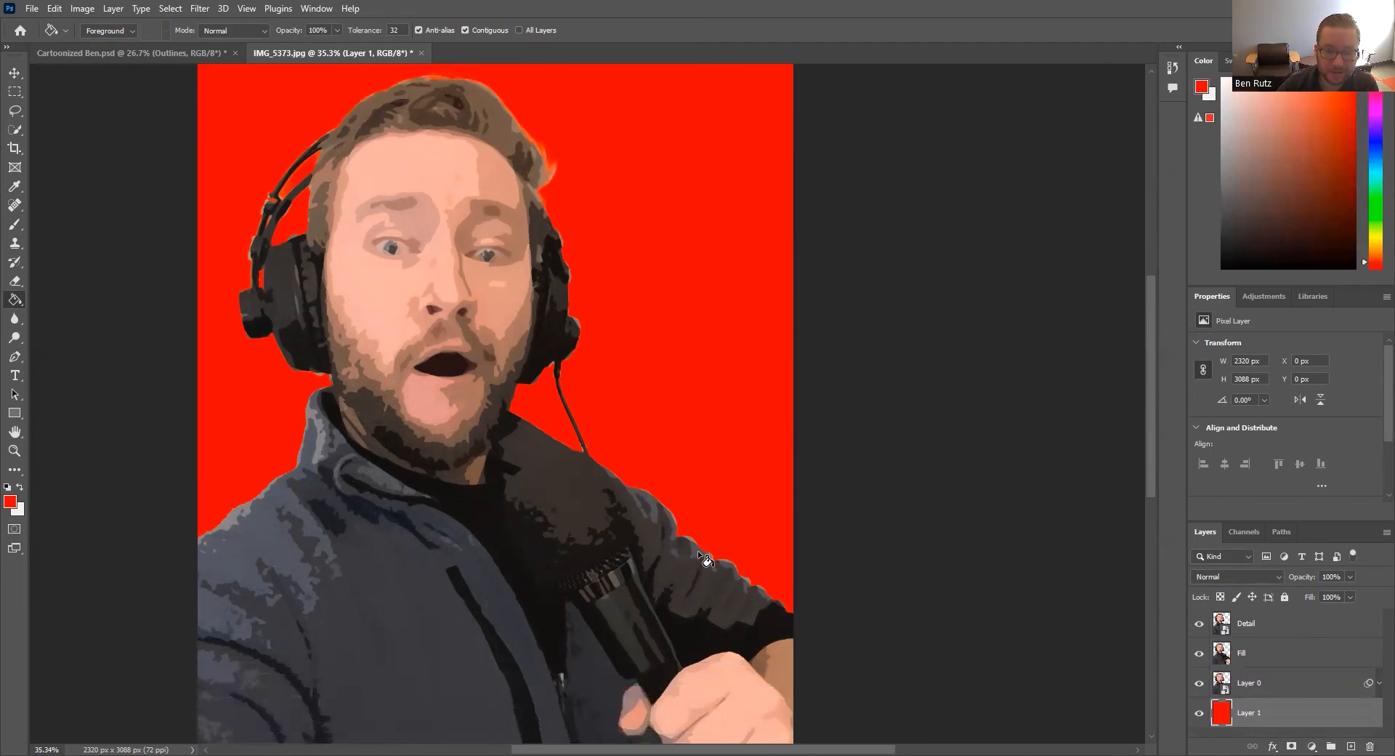
{"action": "scroll", "coordinate": [698, 550], "scroll_direction": "down", "scroll_amount": 2}
{"action": "scroll", "coordinate": [685, 500], "scroll_direction": "down", "scroll_amount": 2}
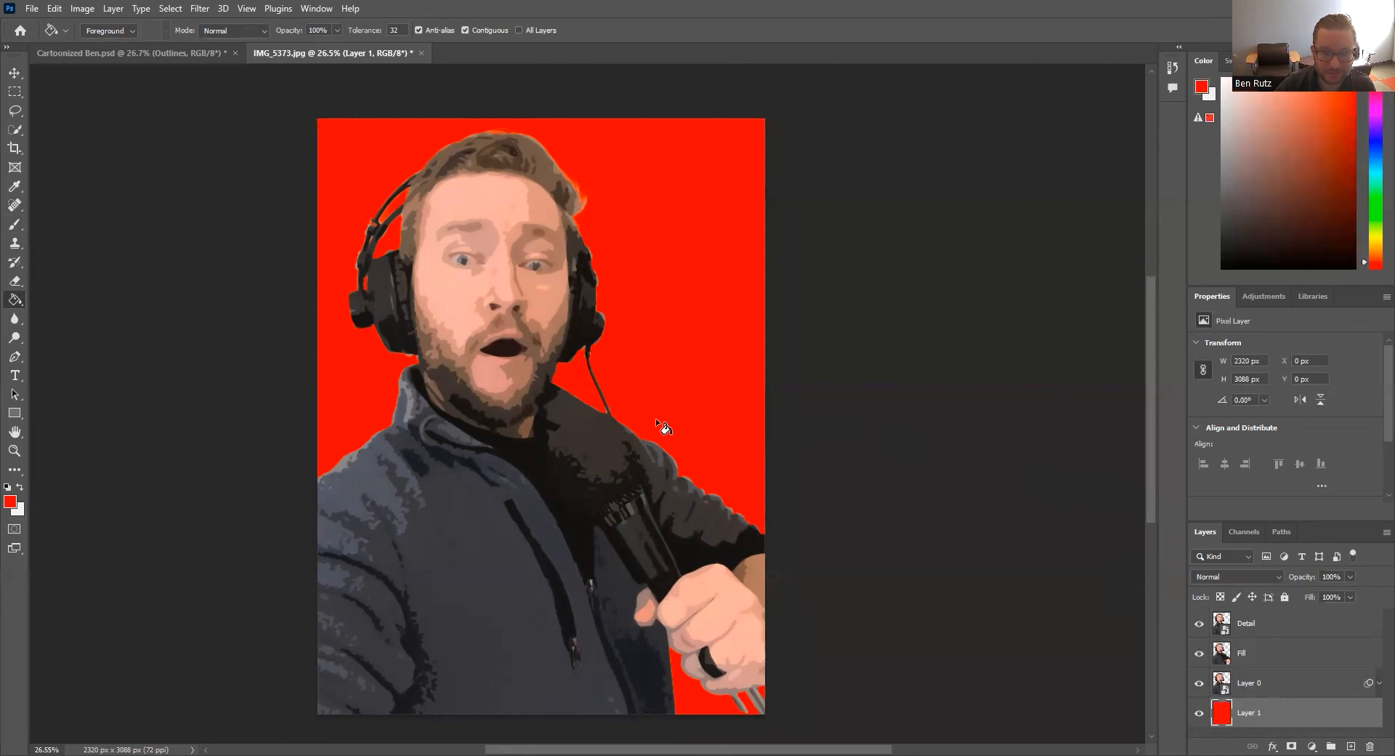
{"action": "left_click", "coordinate": [202, 11]}
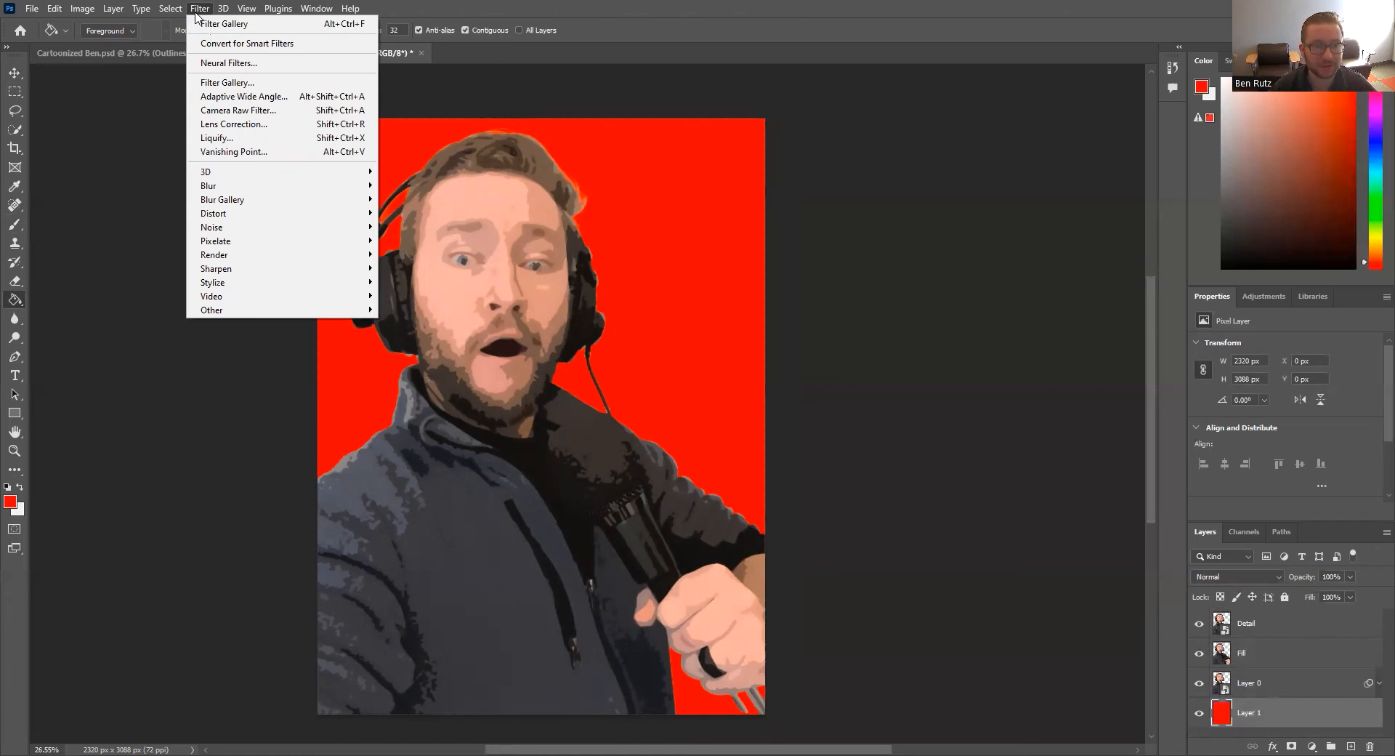
{"action": "left_click", "coordinate": [232, 25]}
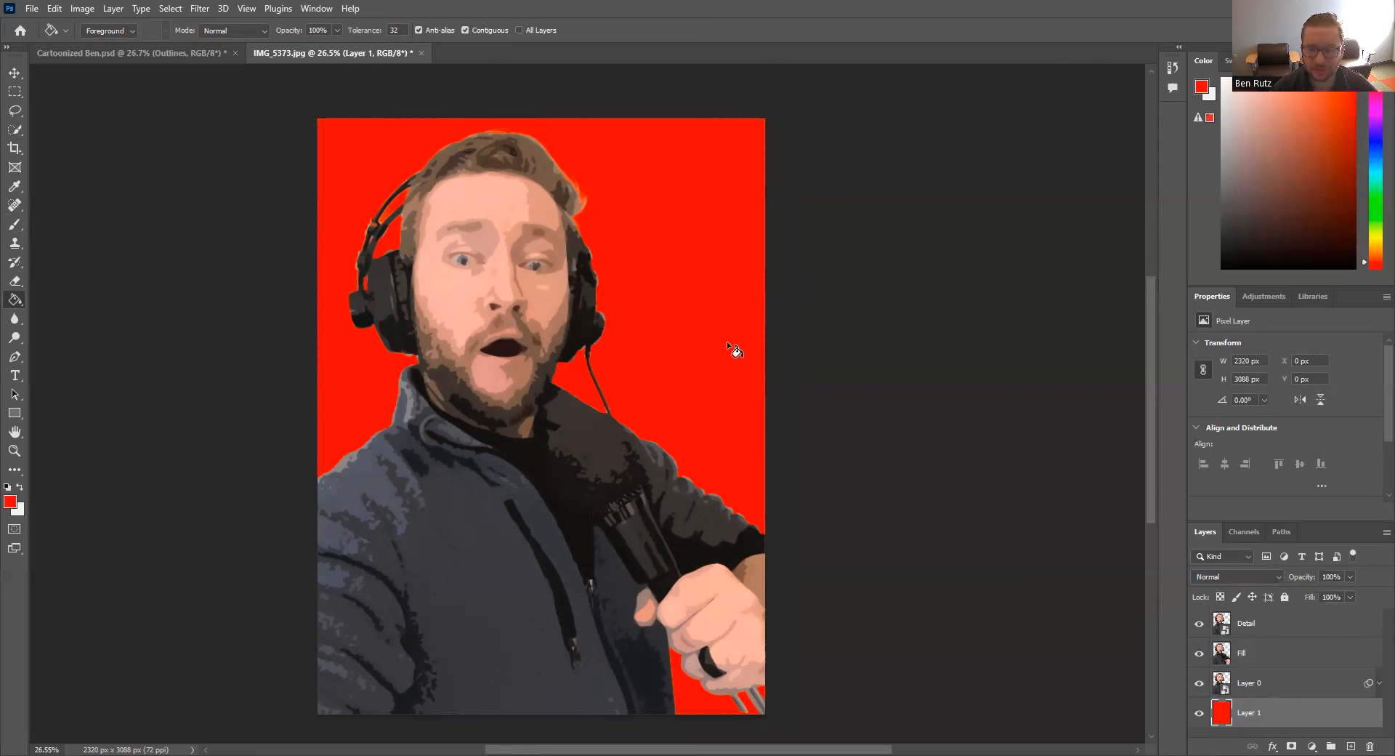
{"action": "left_click", "coordinate": [1247, 625]}
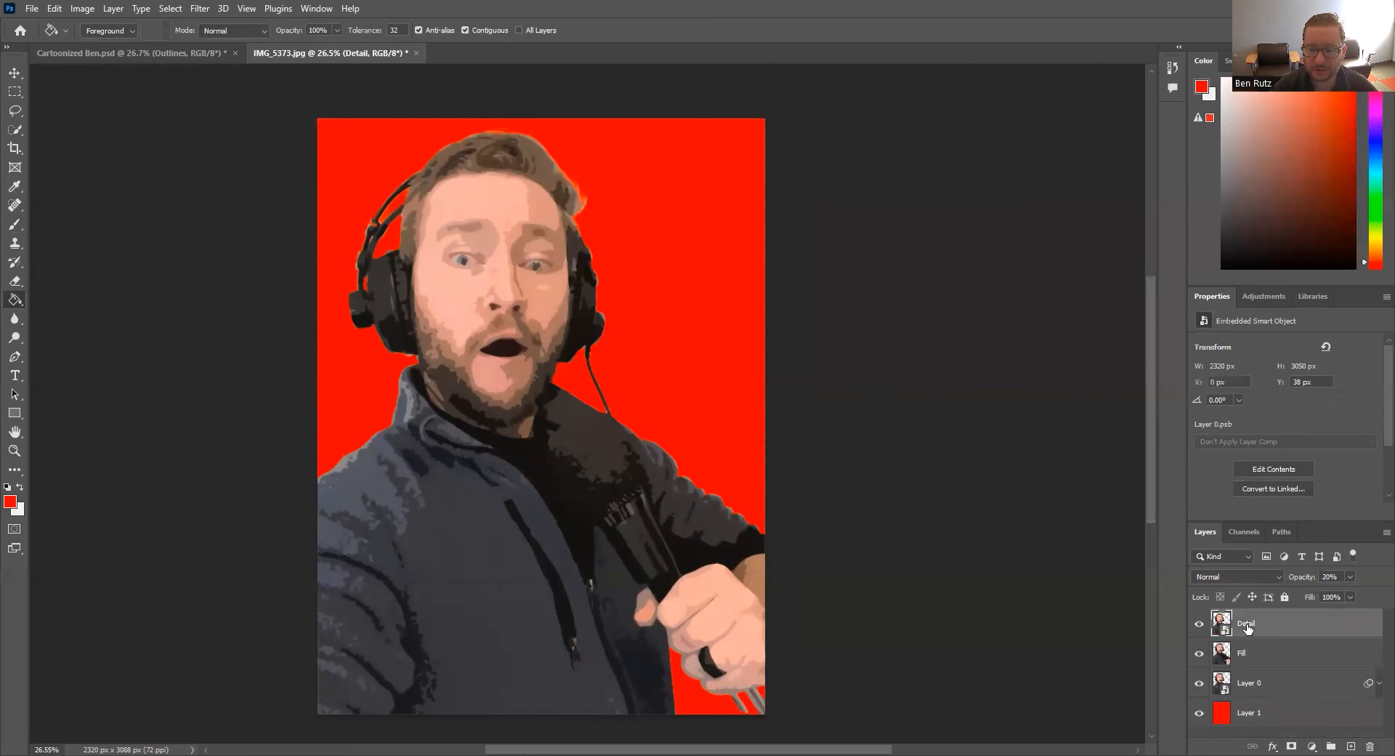
{"action": "left_click", "coordinate": [197, 8]}
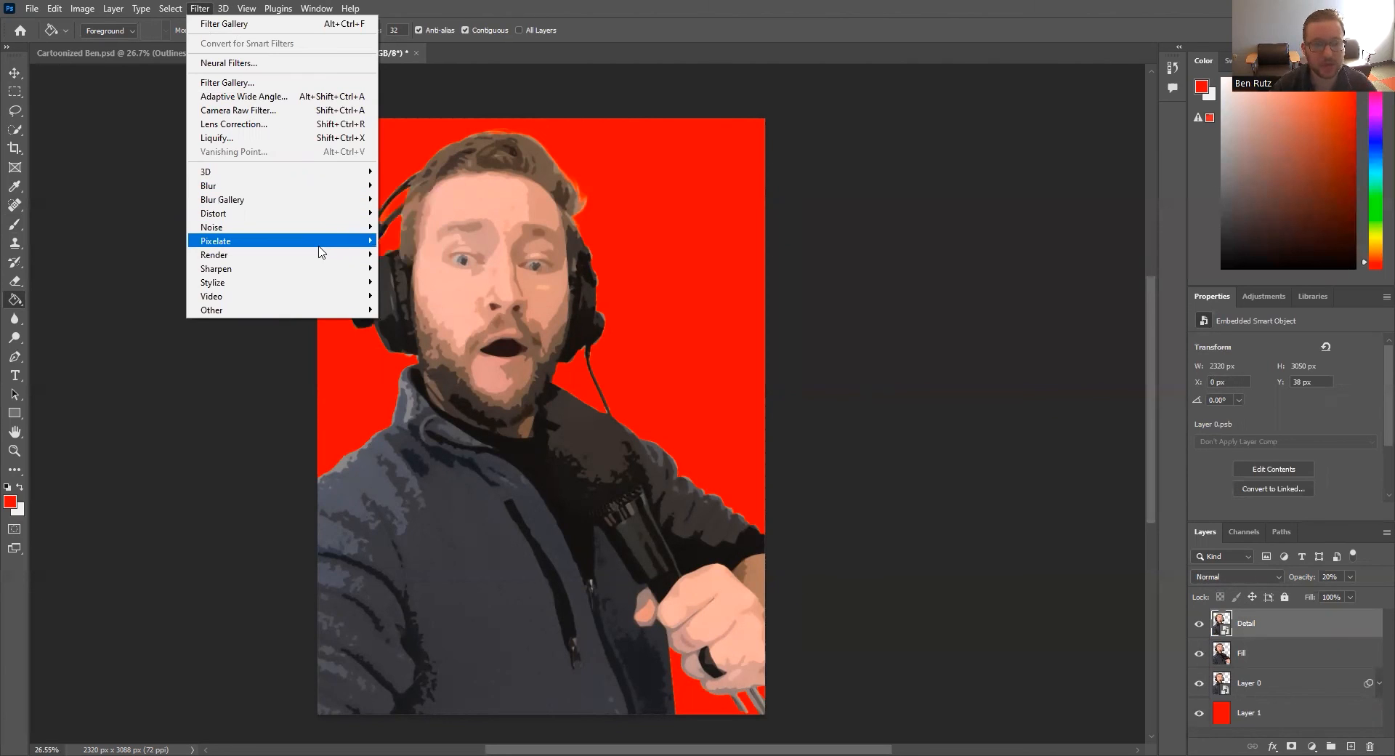
{"action": "mouse_move", "coordinate": [321, 247]}
{"action": "left_click", "coordinate": [964, 334]}
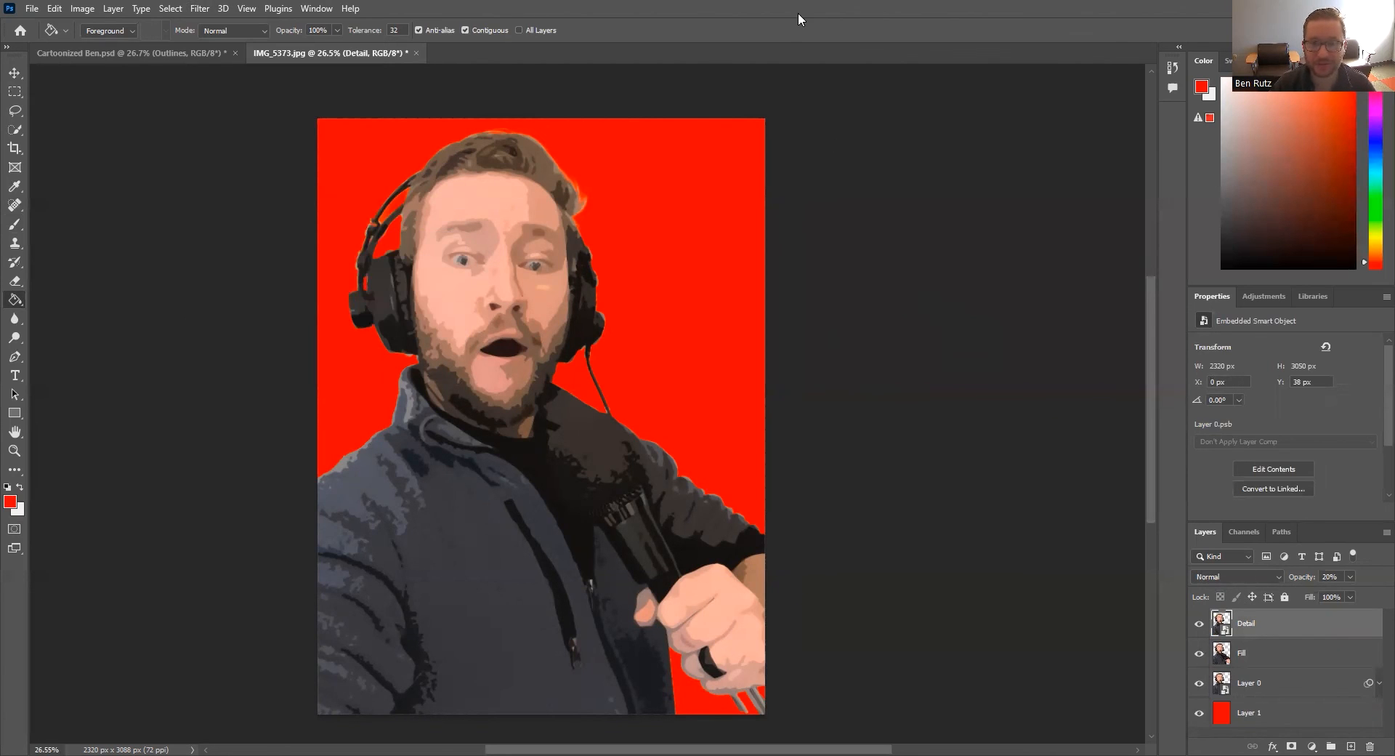